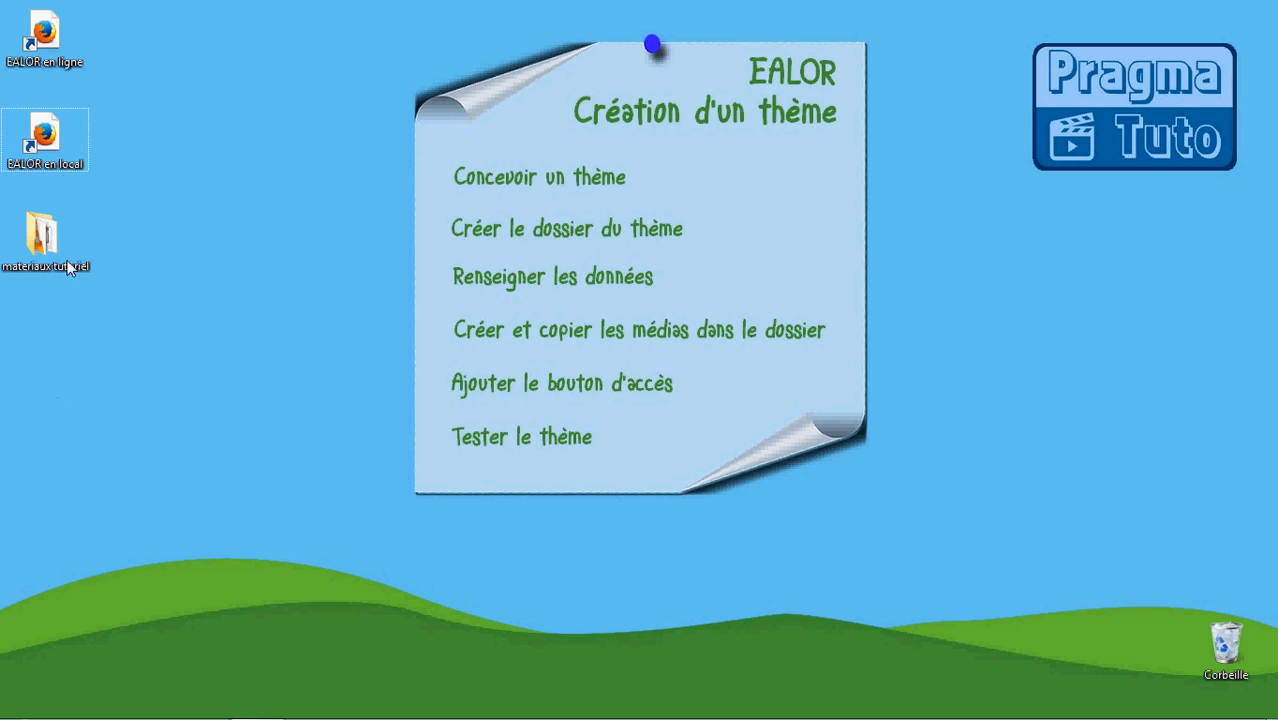
# Launch the local EALOR app and open the list of activities under the Mes thèmes tab
pyautogui.doubleClick(53, 139)
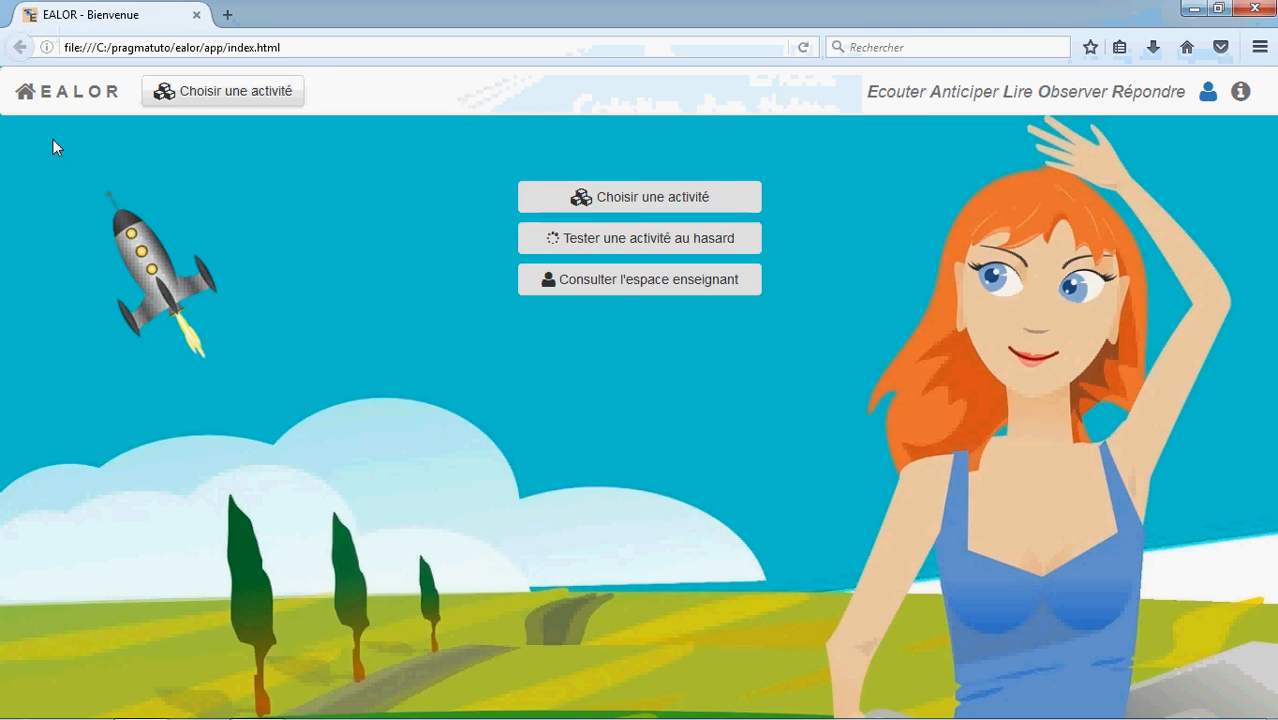
pyautogui.click(634, 205)
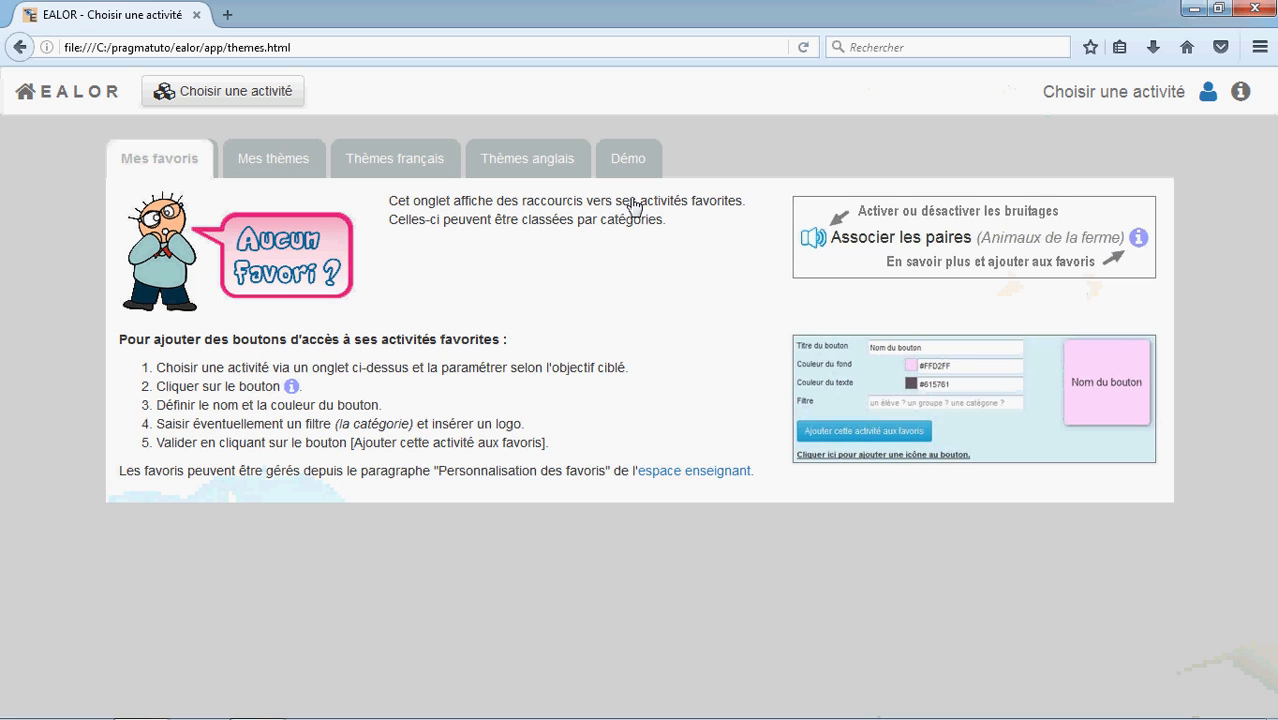
pyautogui.click(272, 165)
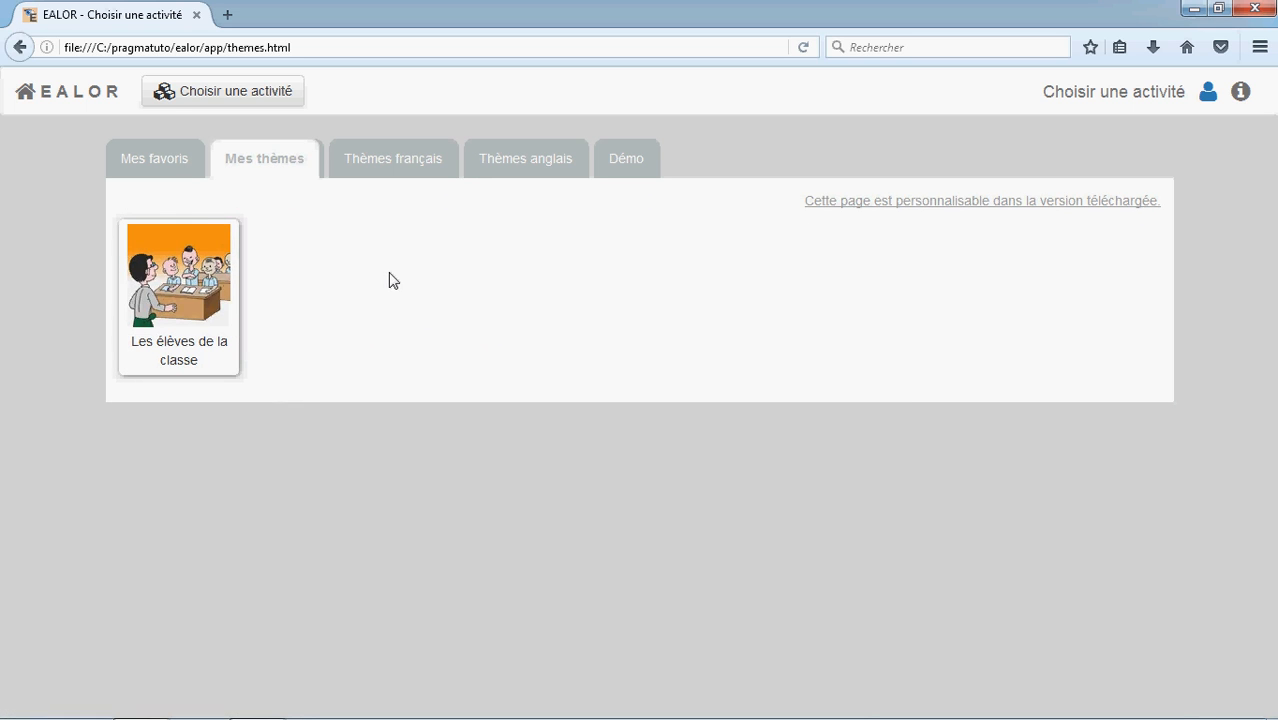
# Open the teacher space's theme-creation guide at the section on creating the theme folder and highlight its heading
pyautogui.click(1209, 97)
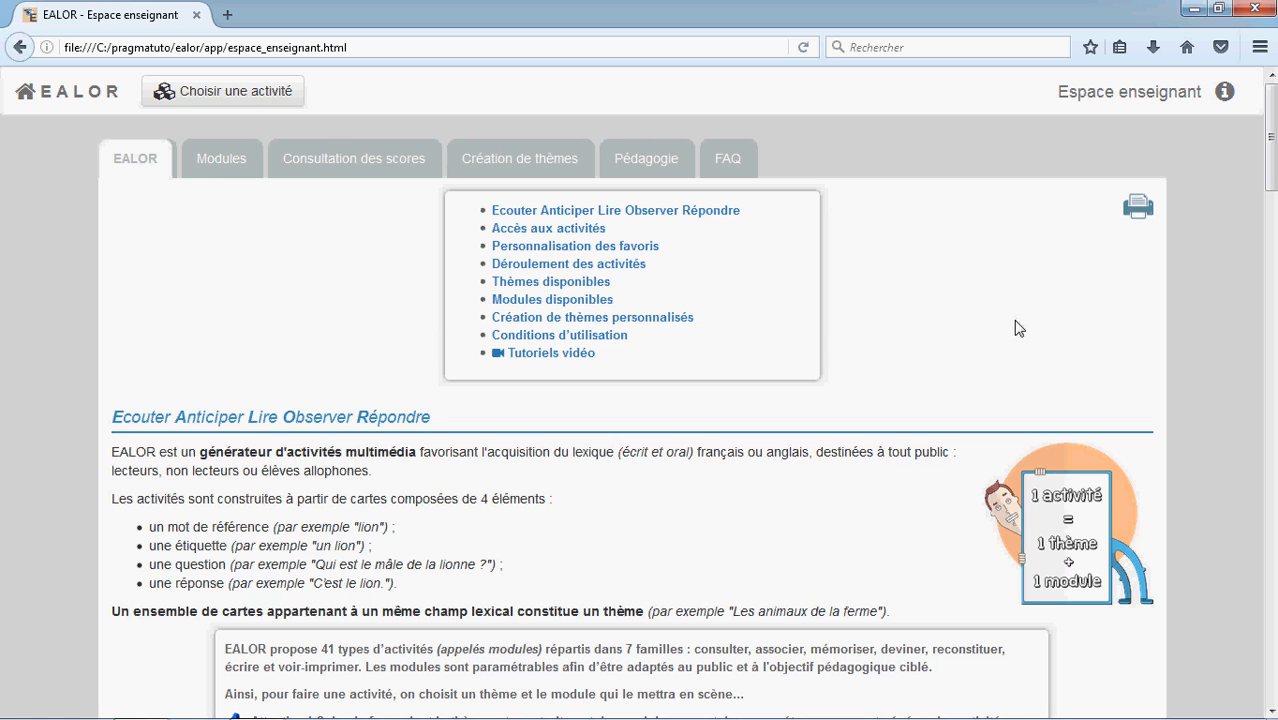
pyautogui.click(513, 160)
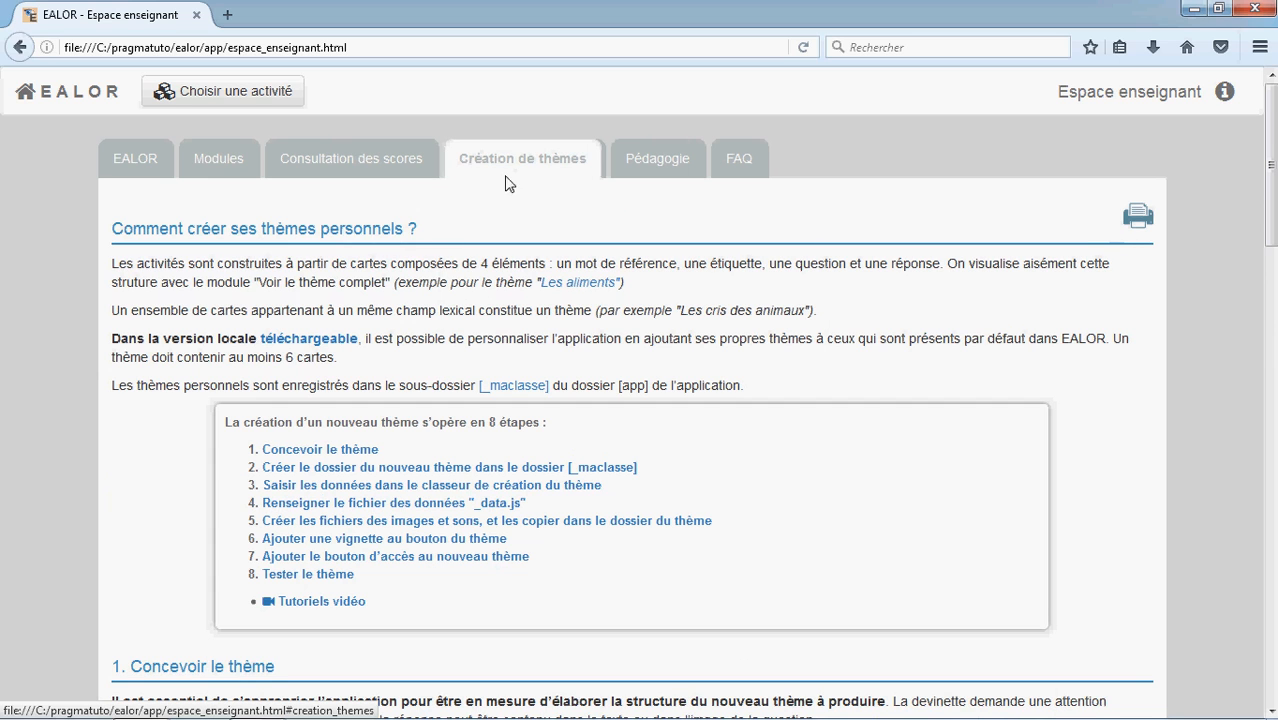
pyautogui.click(337, 472)
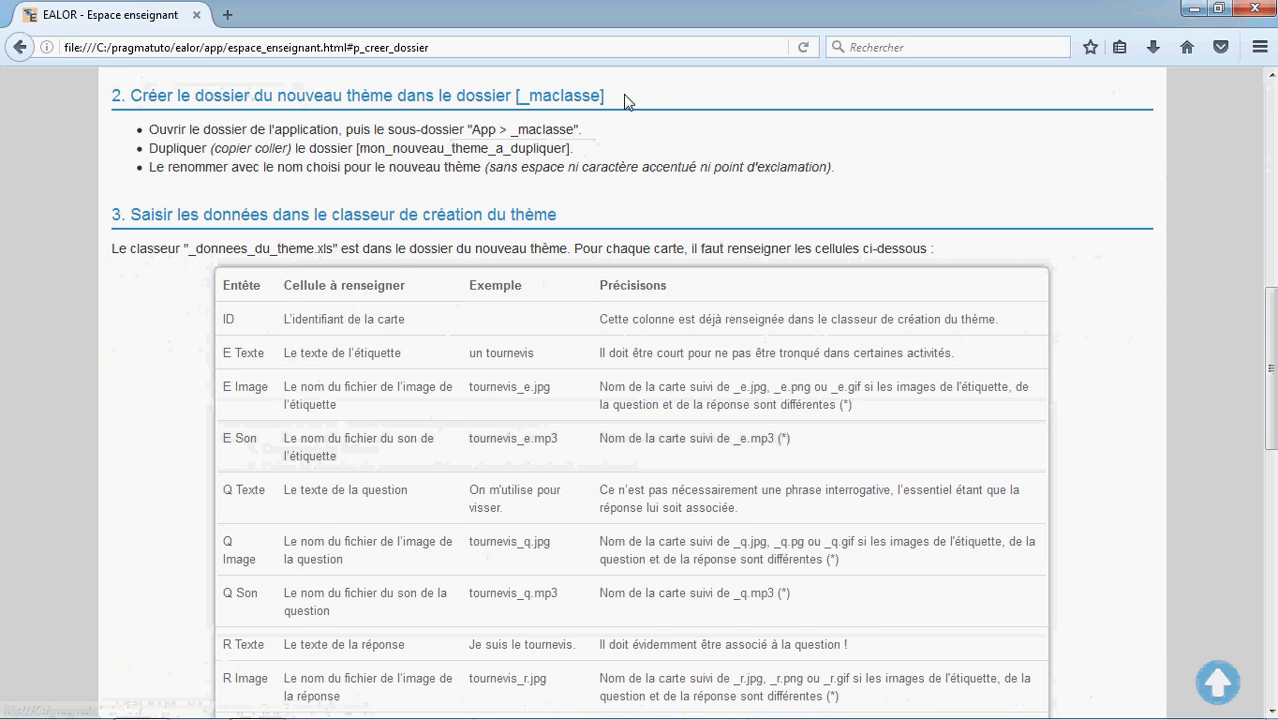
pyautogui.moveTo(645, 91); pyautogui.dragTo(143, 84)
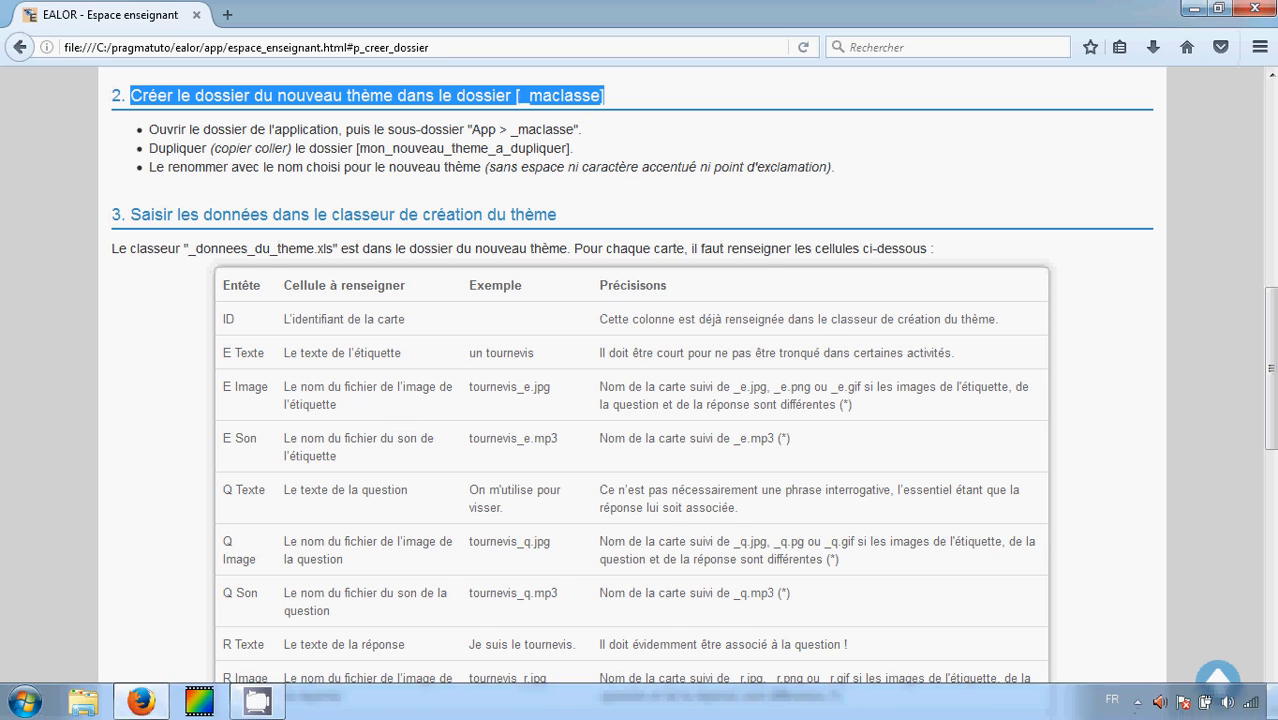
# Open the local EALOR shortcut's file location and browse into the app > _maclasse folder
pyautogui.click(1268, 706)
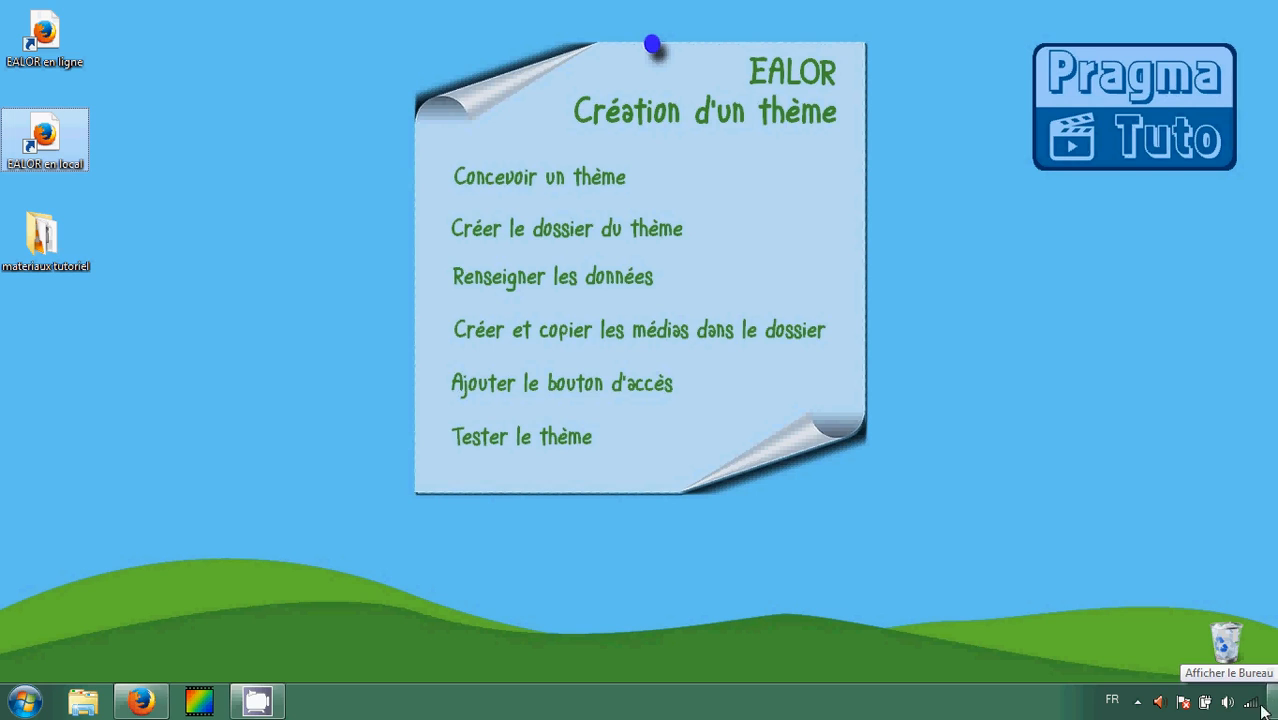
pyautogui.rightClick(40, 140)
pyautogui.click(95, 540)
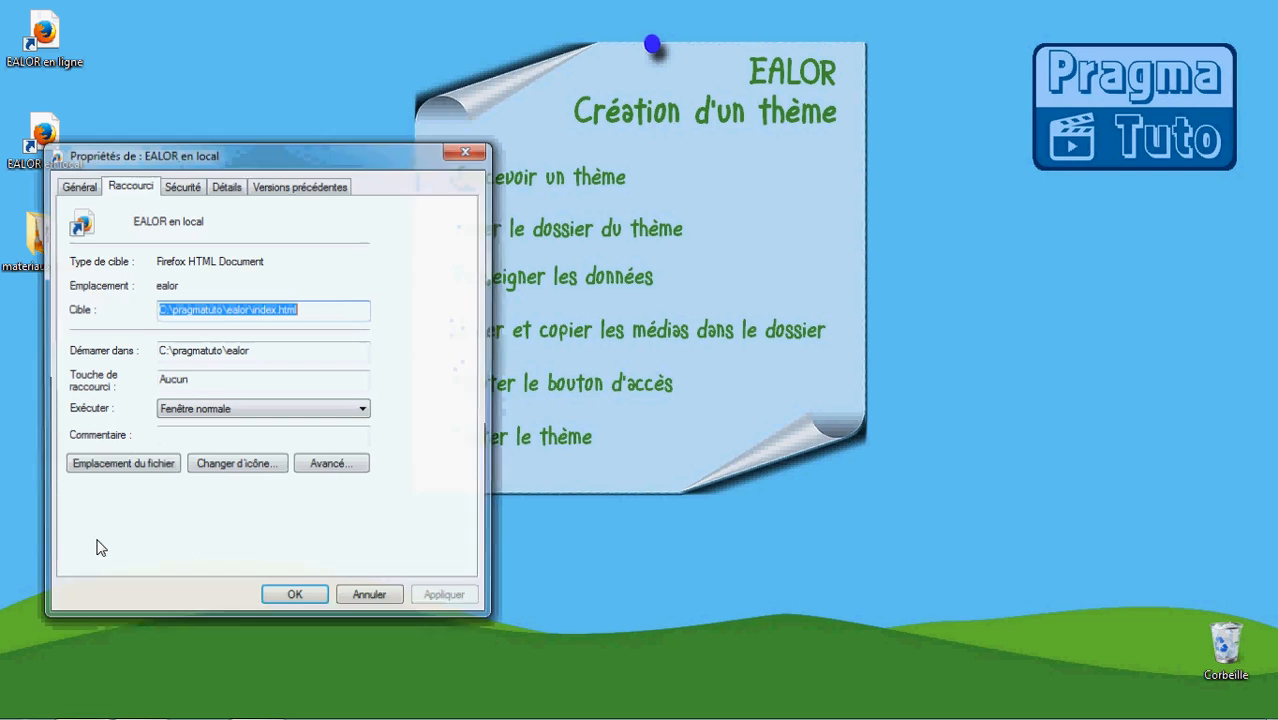
pyautogui.click(115, 466)
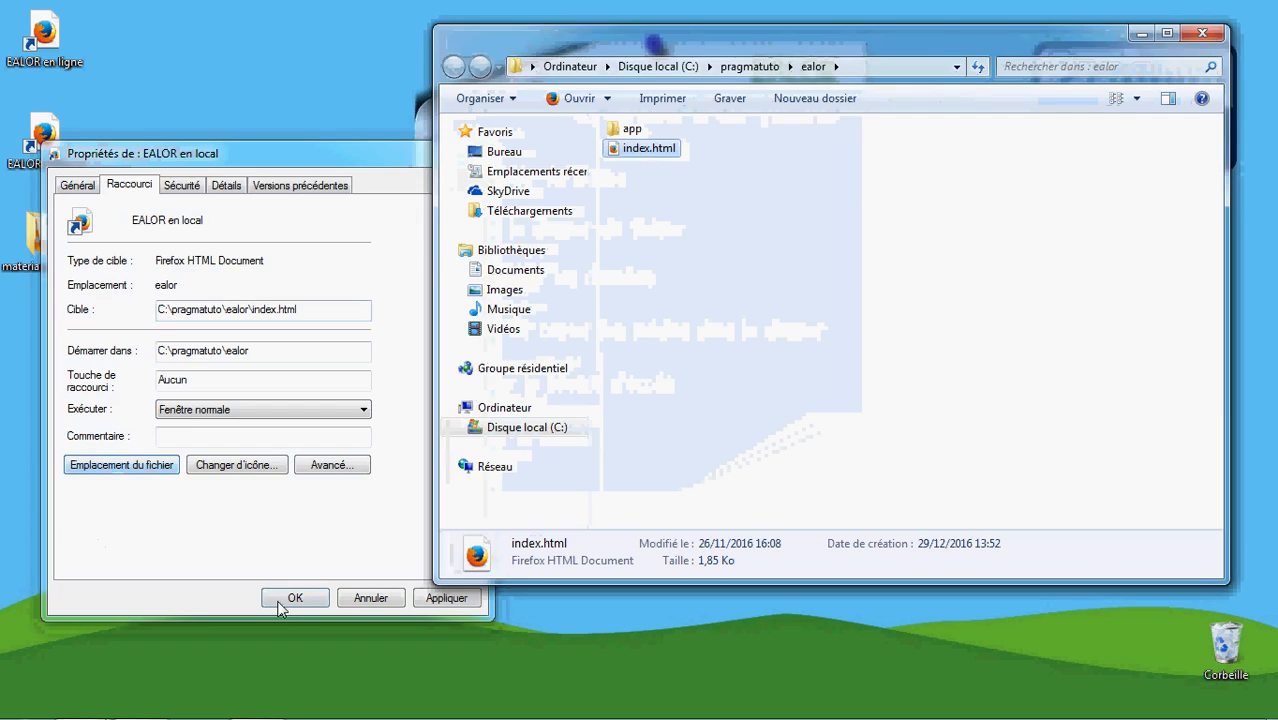
pyautogui.click(285, 598)
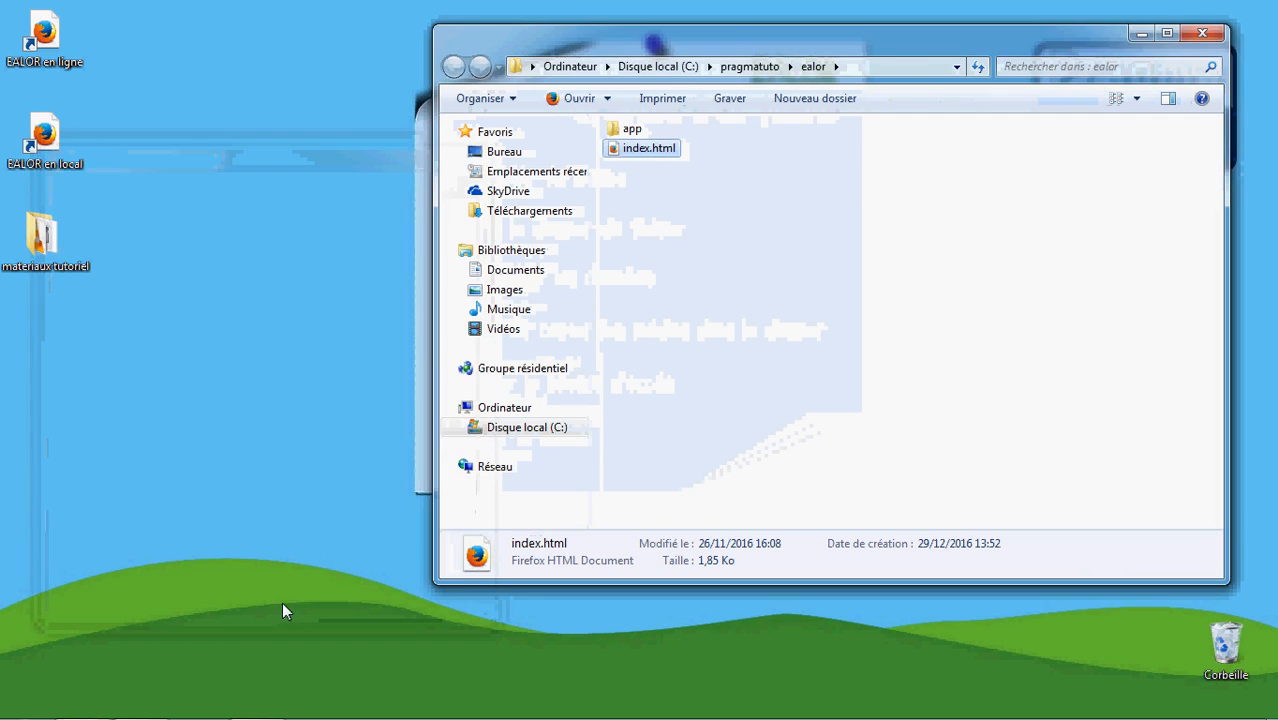
pyautogui.doubleClick(633, 133)
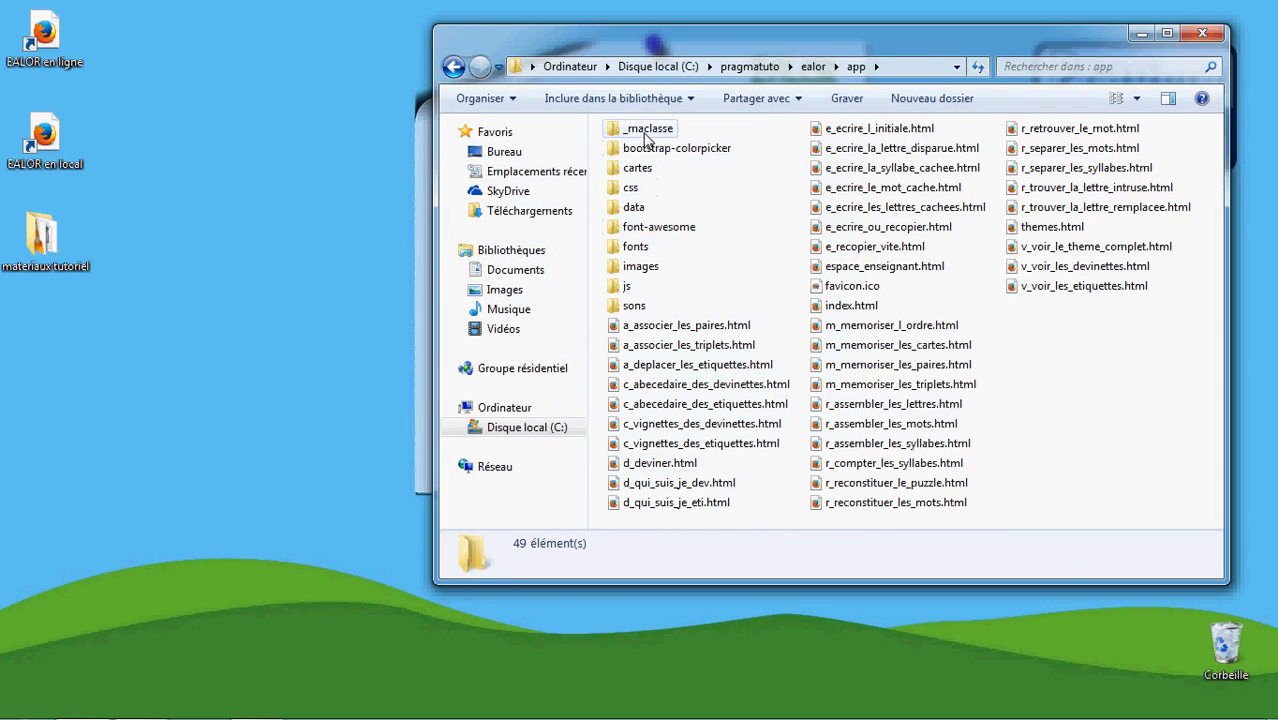
pyautogui.doubleClick(645, 131)
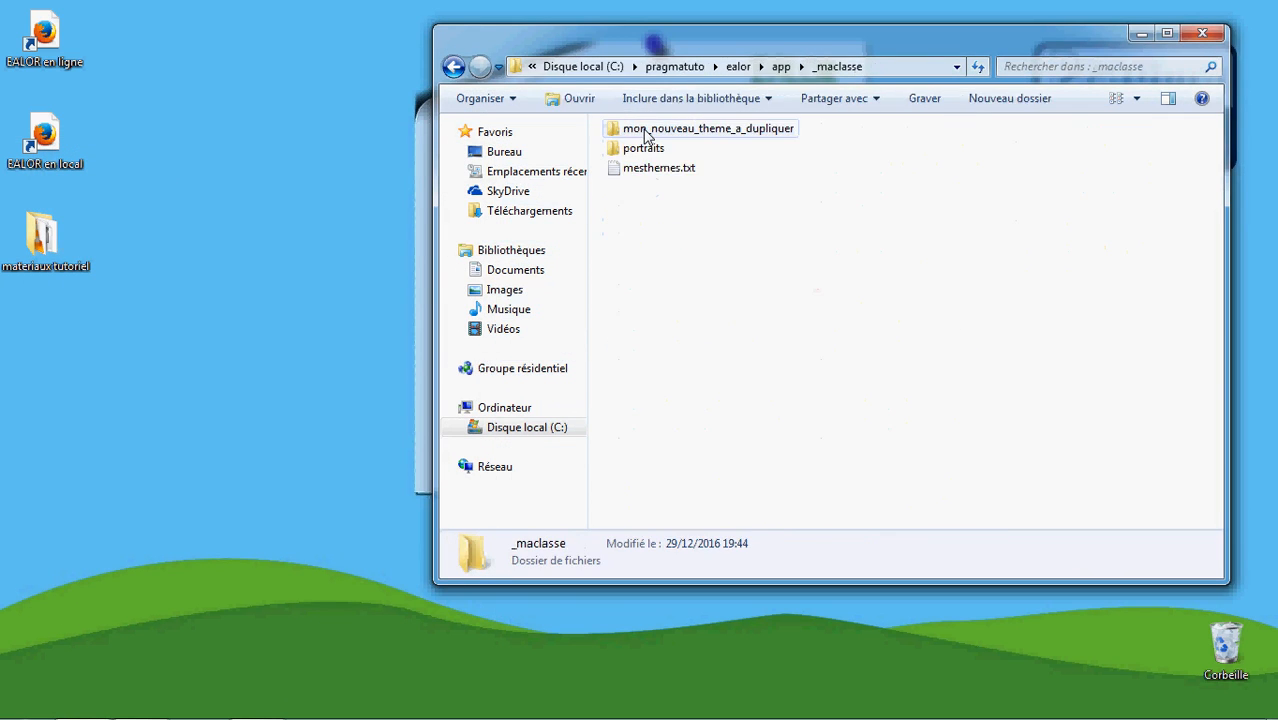
# Highlight the guide's instructions for opening _maclasse, duplicating the template folder and renaming it
pyautogui.click(140, 701)
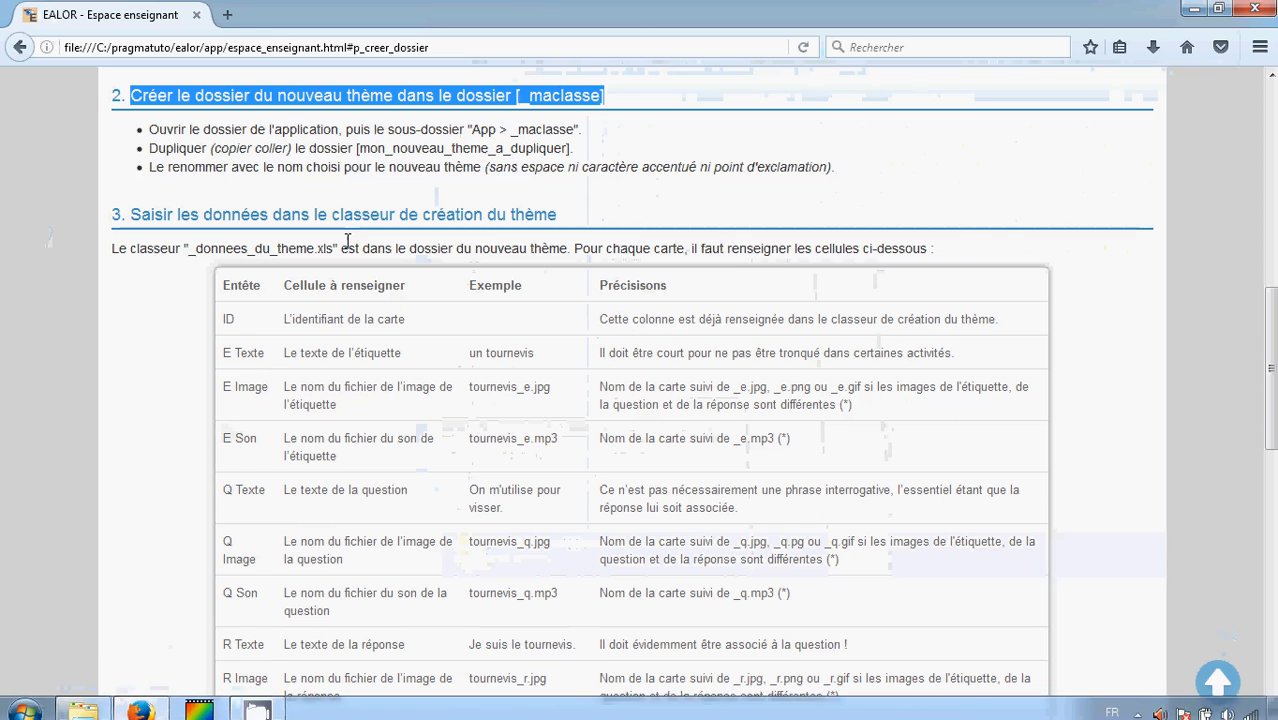
pyautogui.moveTo(581, 129); pyautogui.dragTo(149, 146)
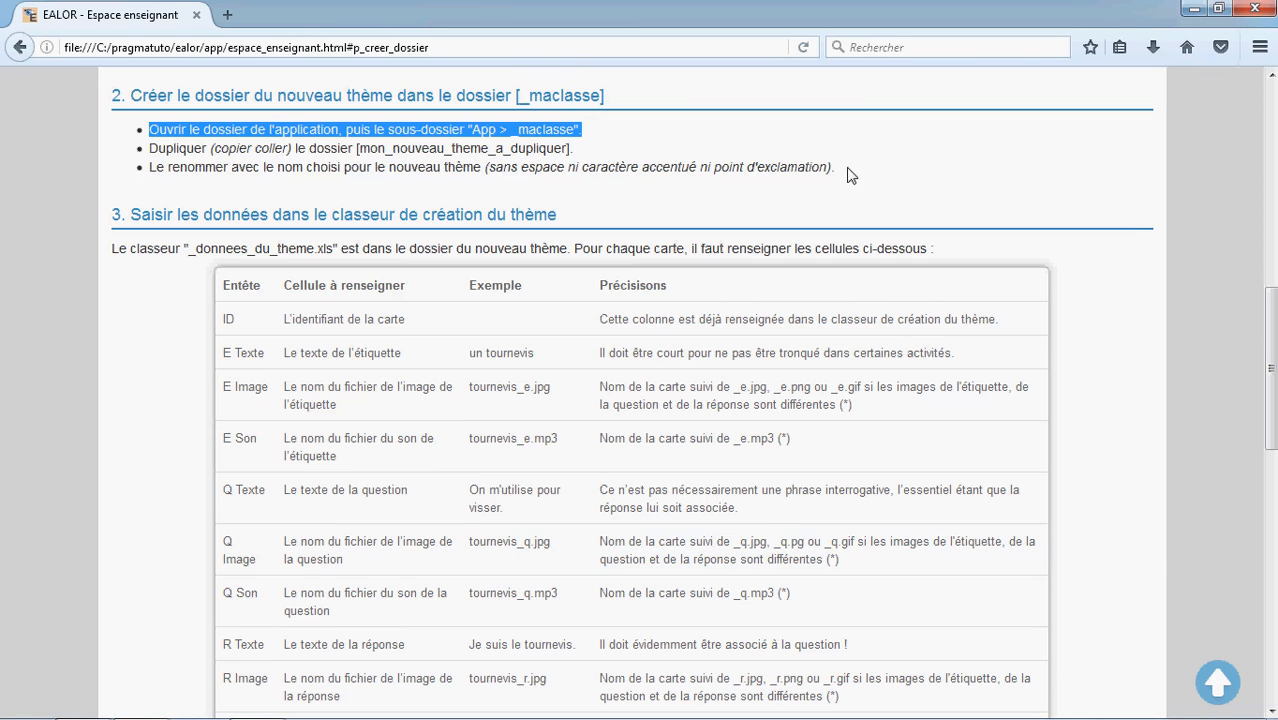
pyautogui.moveTo(838, 168); pyautogui.dragTo(148, 148)
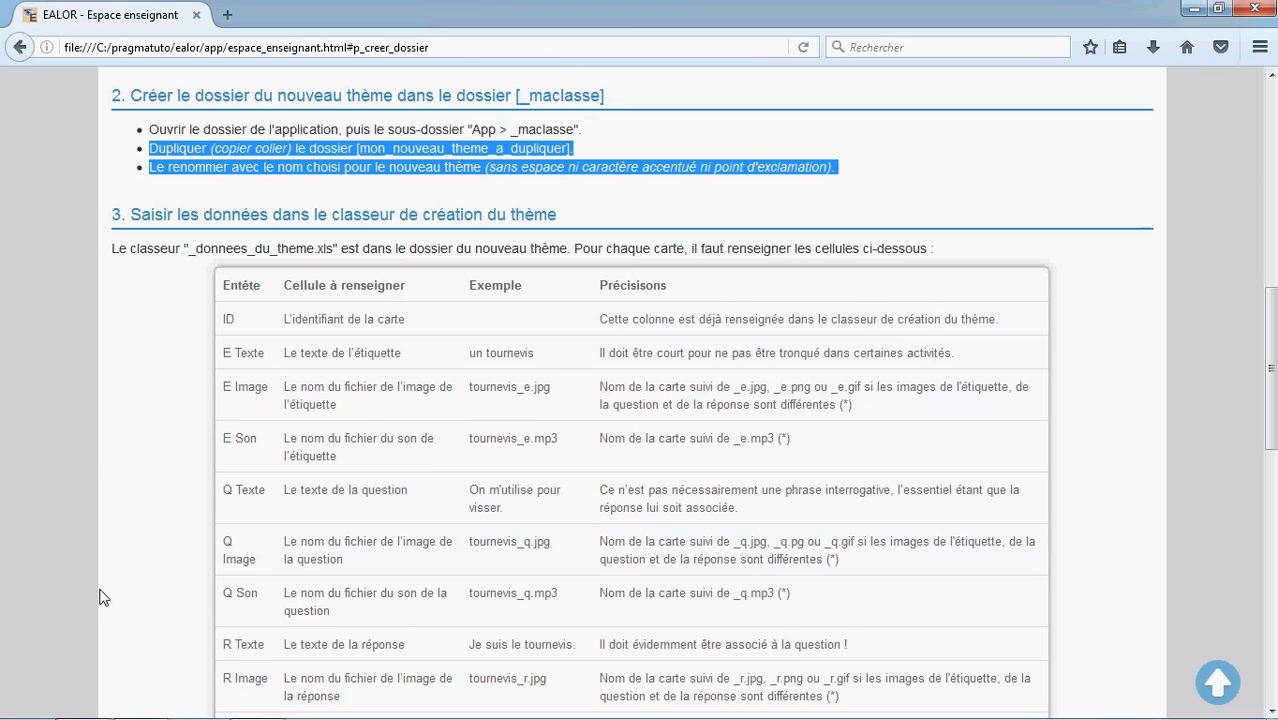
# Duplicate the mon_nouveau_theme_a_dupliquer folder inside _maclasse by copying and pasting it
pyautogui.moveTo(125, 713)
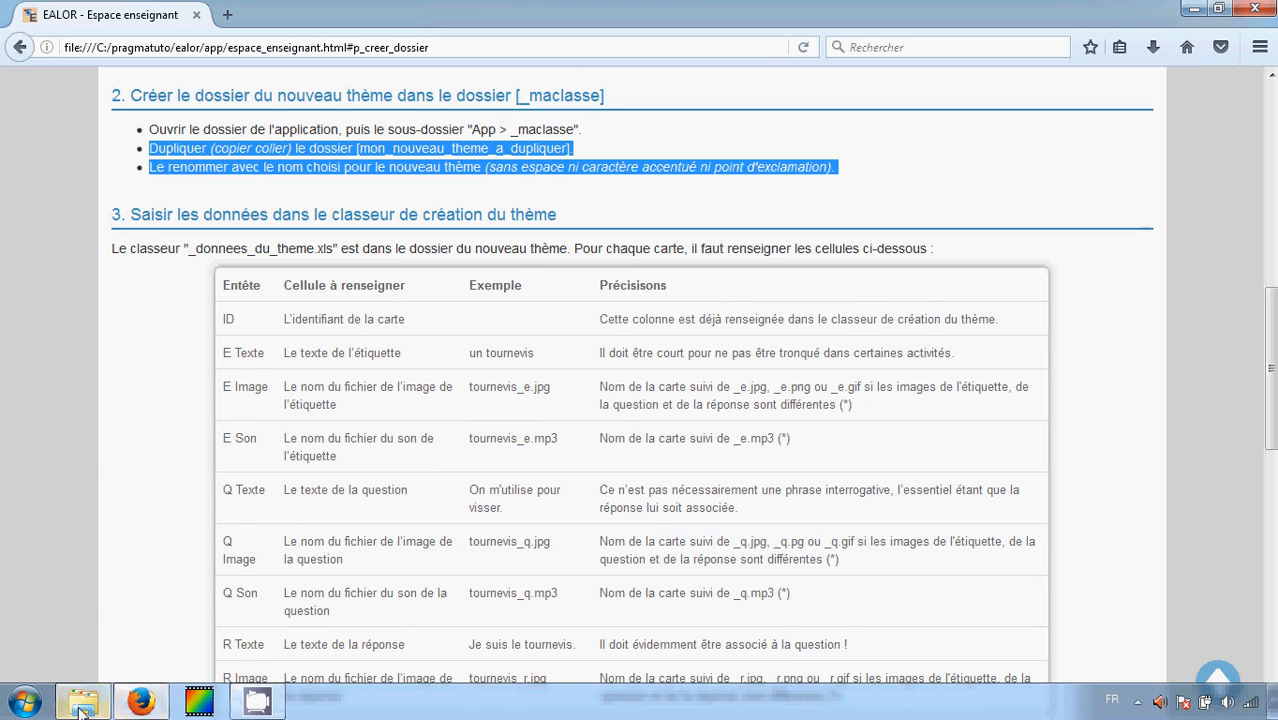
pyautogui.moveTo(85, 710)
pyautogui.click(138, 621)
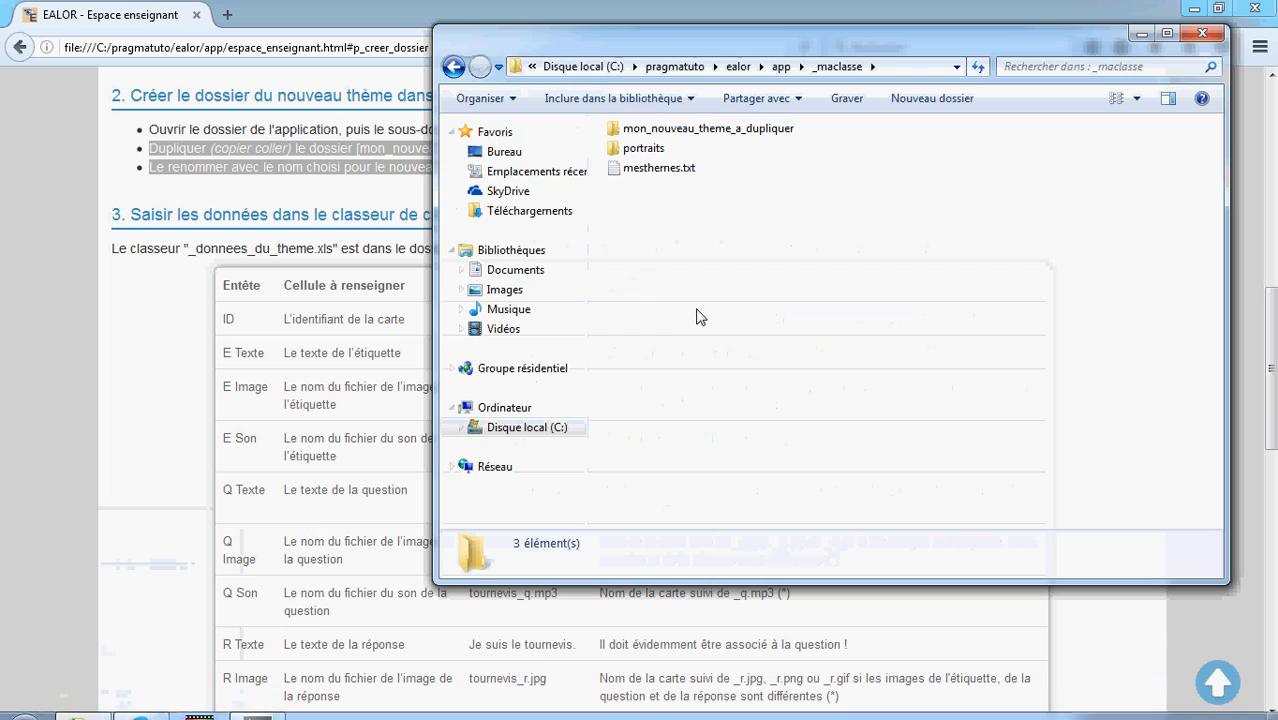
pyautogui.rightClick(685, 132)
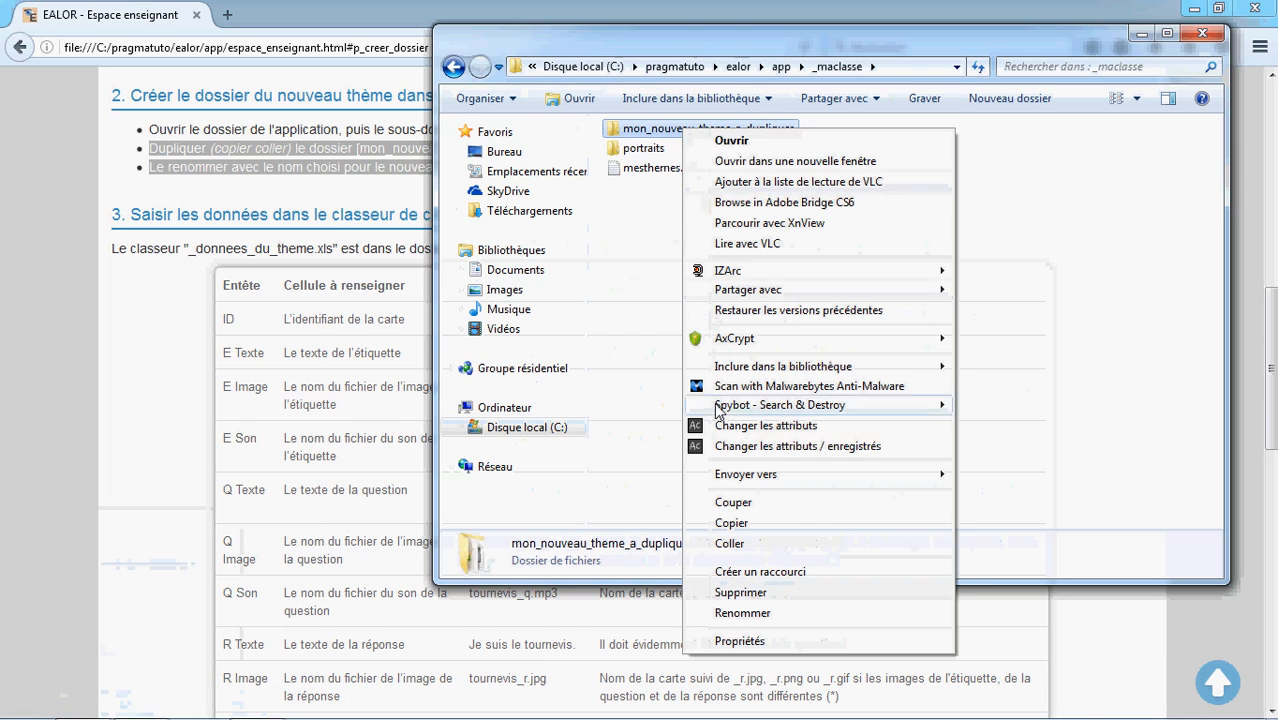
pyautogui.click(740, 522)
pyautogui.rightClick(706, 330)
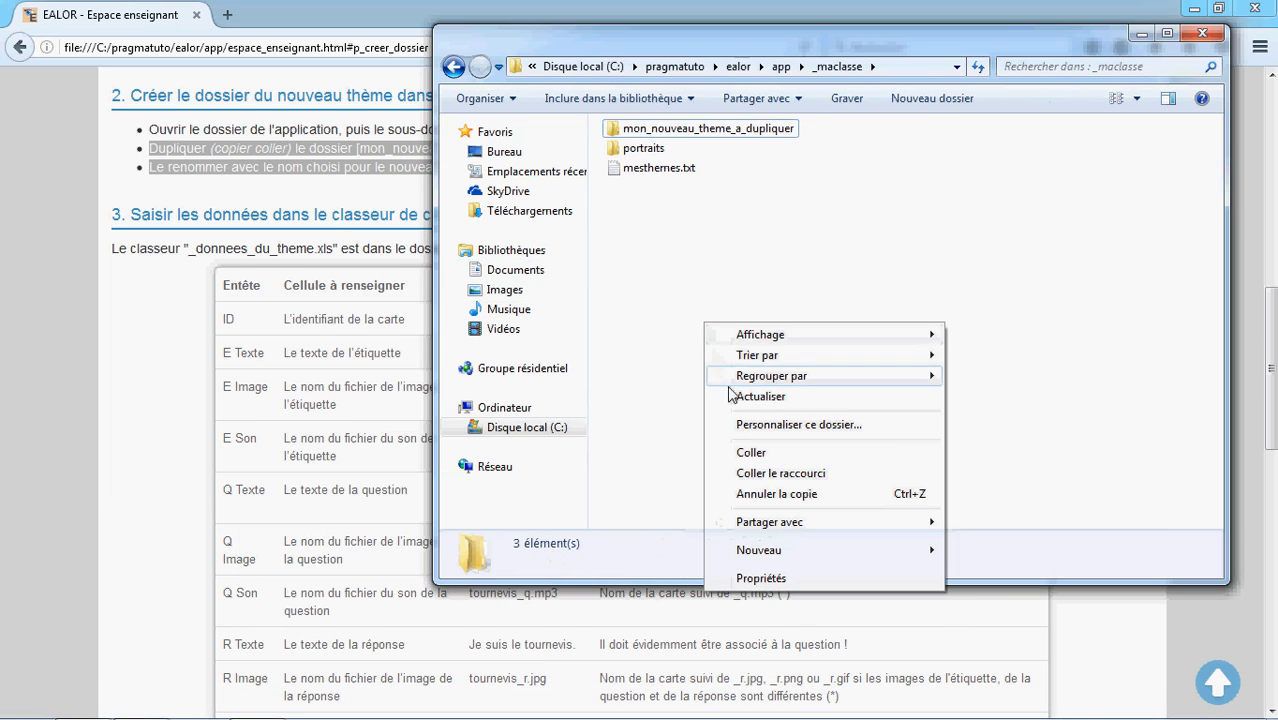
pyautogui.click(748, 455)
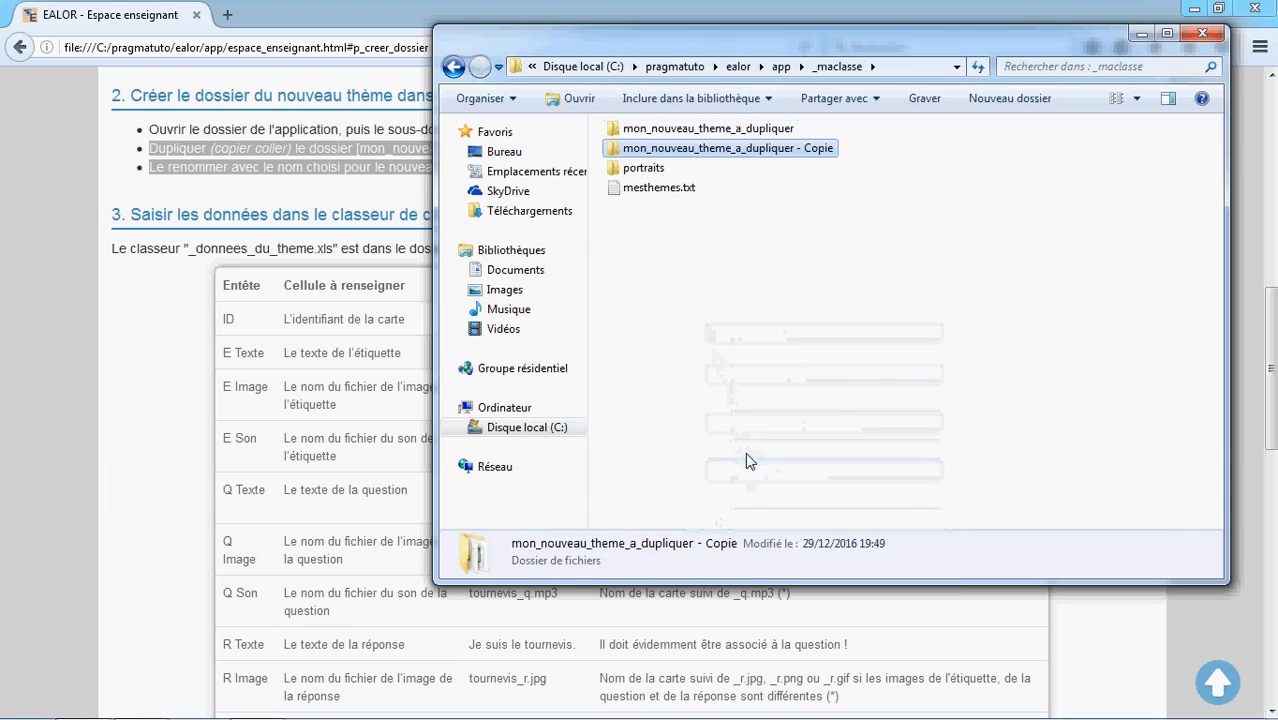
# Rename the duplicated folder to outils
pyautogui.click(788, 150)
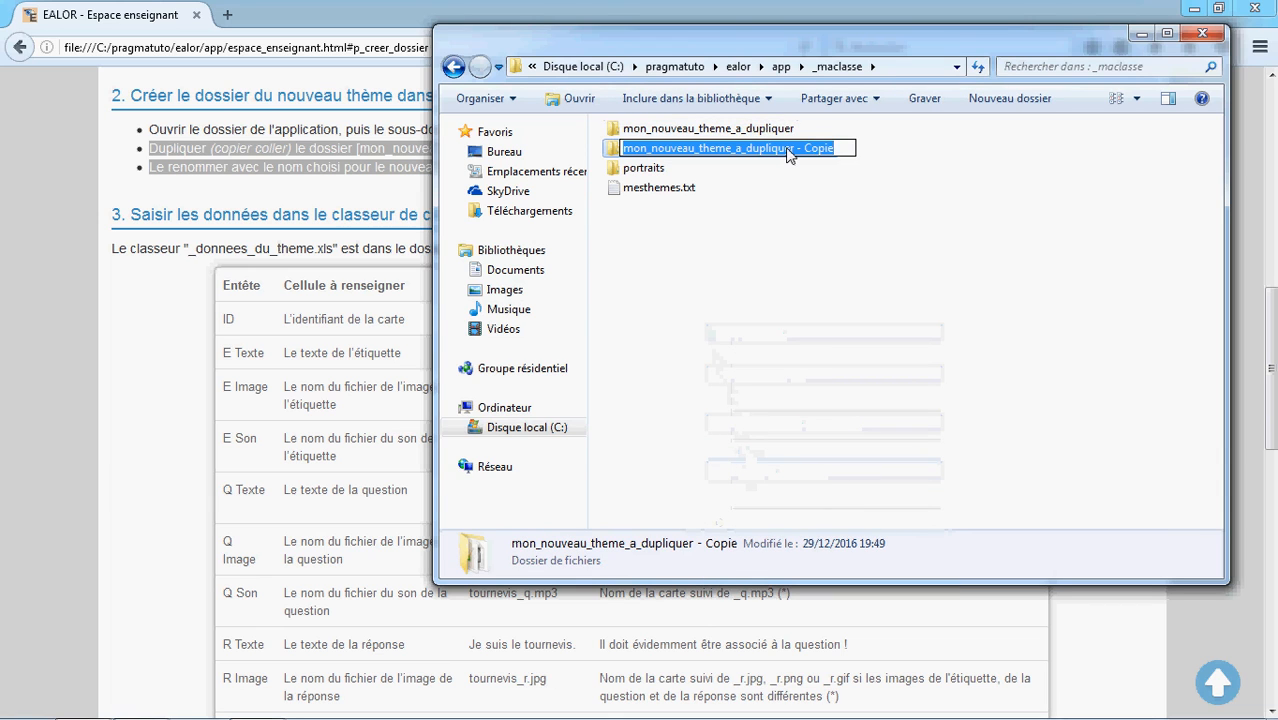
pyautogui.write('outils')
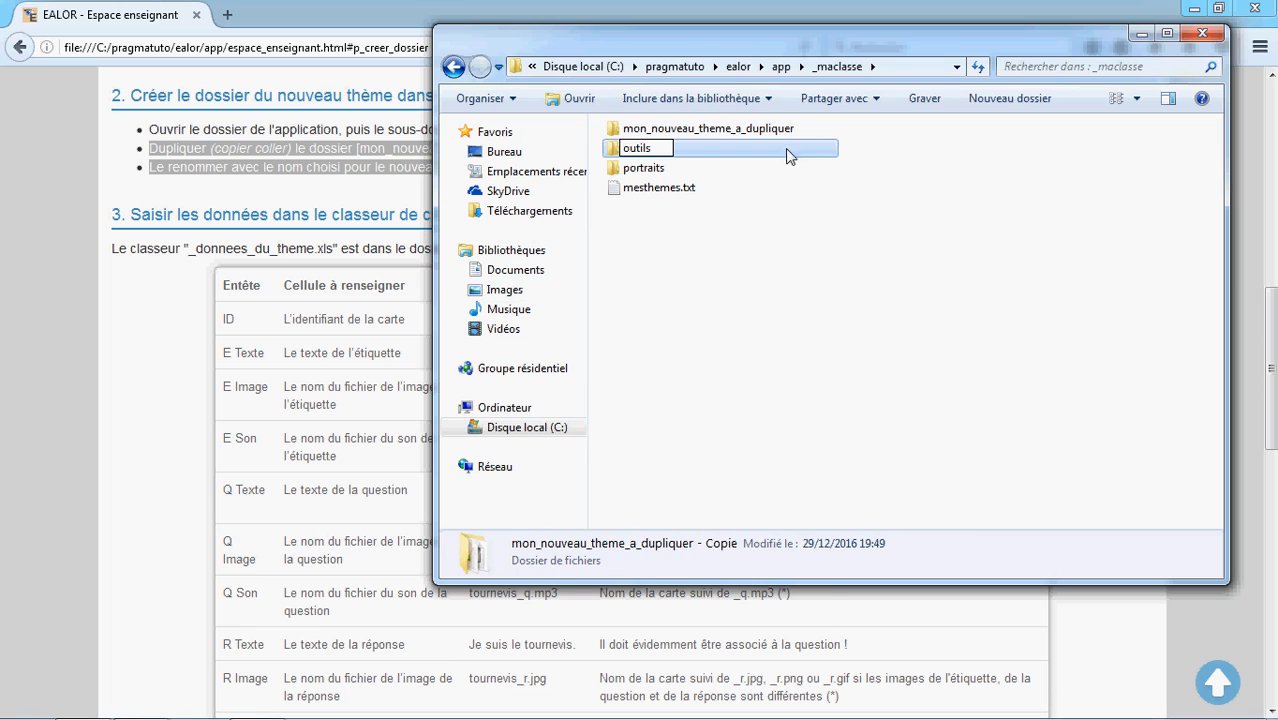
pyautogui.click(736, 282)
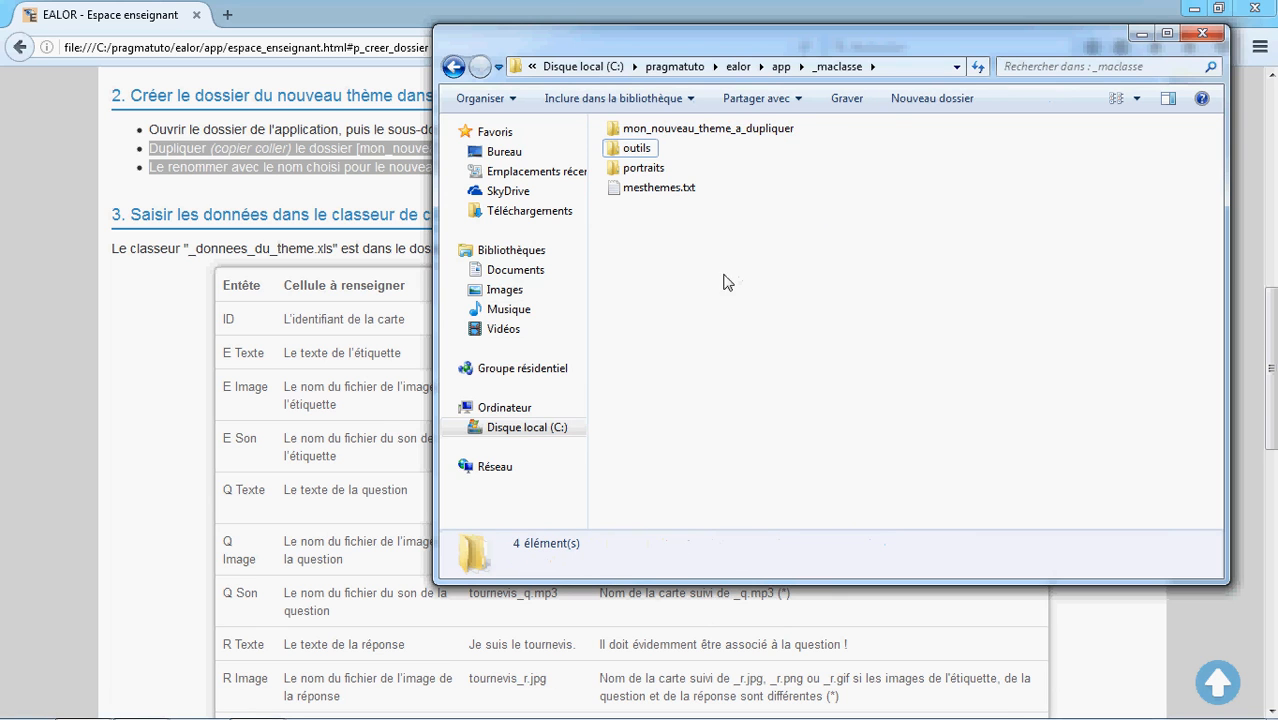
# Highlight the guide's heading about entering data in the theme-creation workbook
pyautogui.click(337, 190)
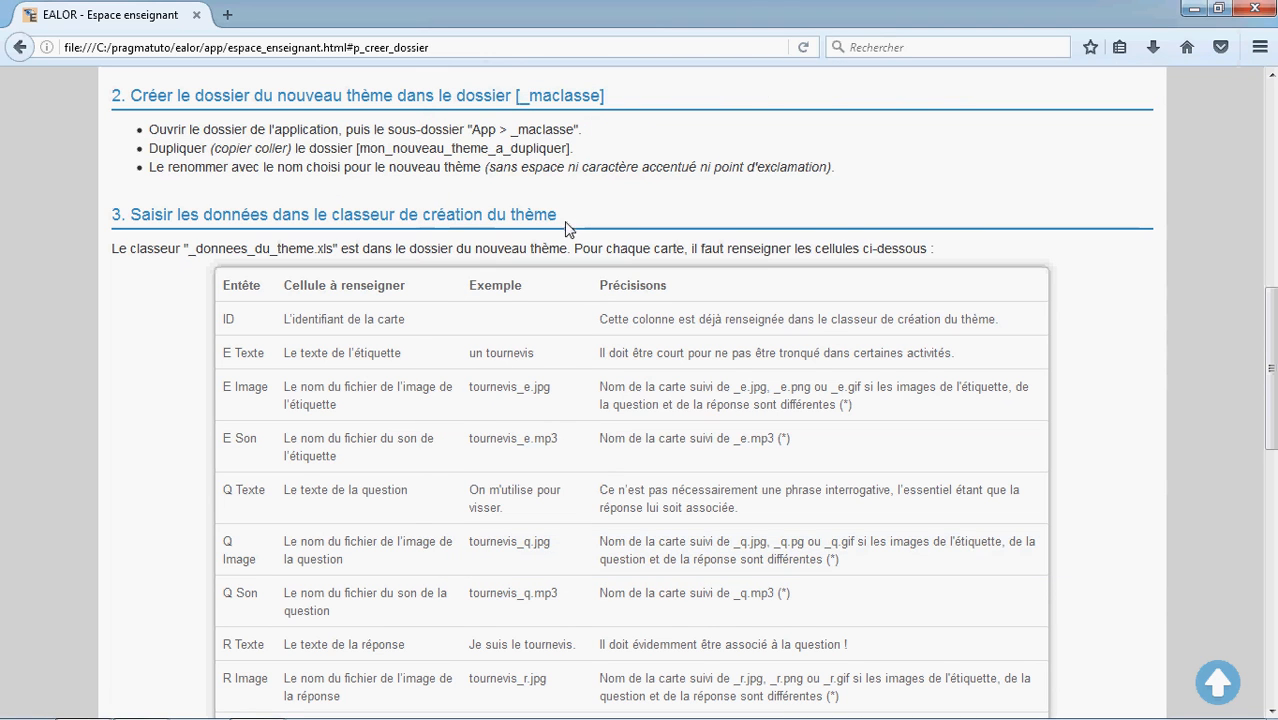
pyautogui.moveTo(566, 221); pyautogui.dragTo(132, 216)
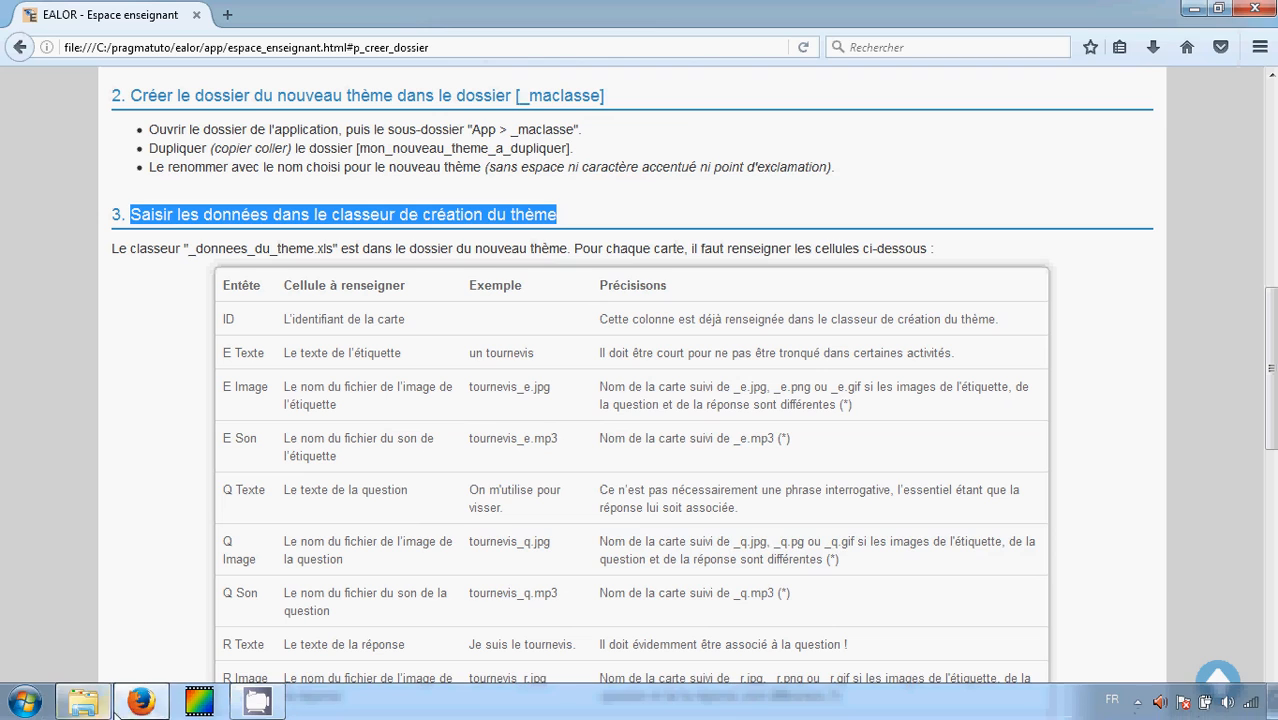
# Open the outils folder and its donnees_du_theme.xls workbook
pyautogui.click(88, 703)
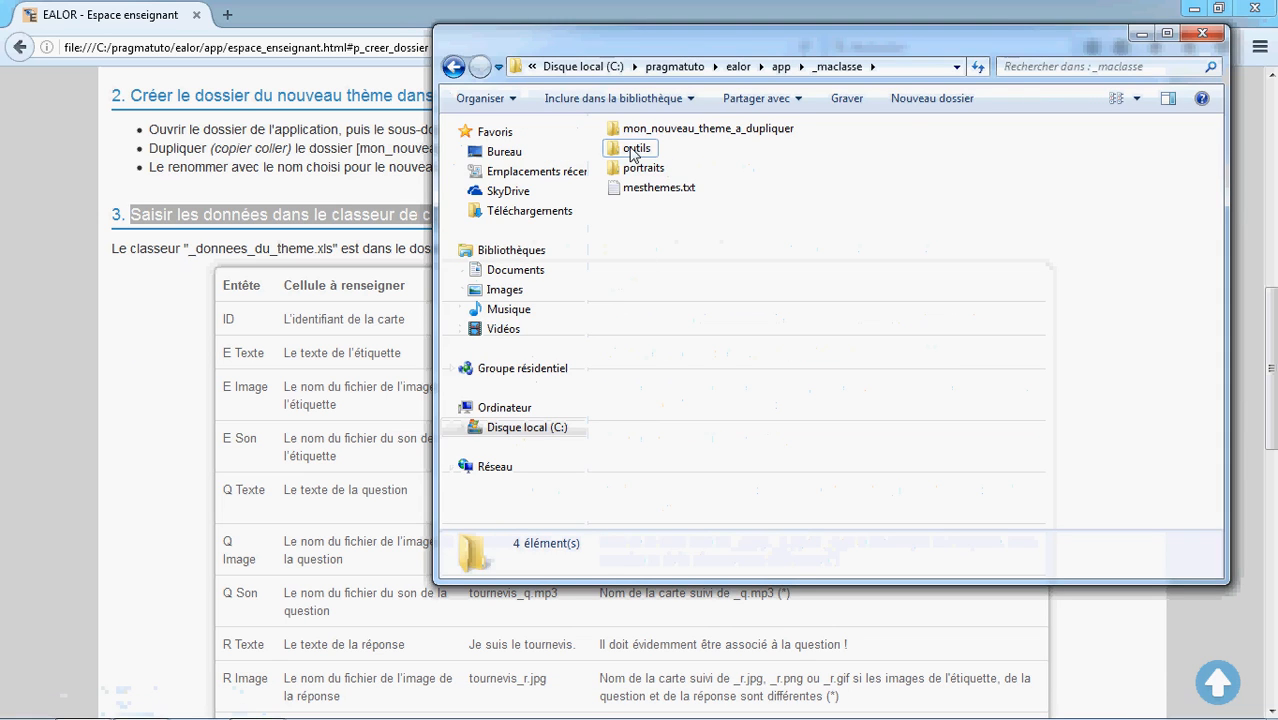
pyautogui.doubleClick(632, 152)
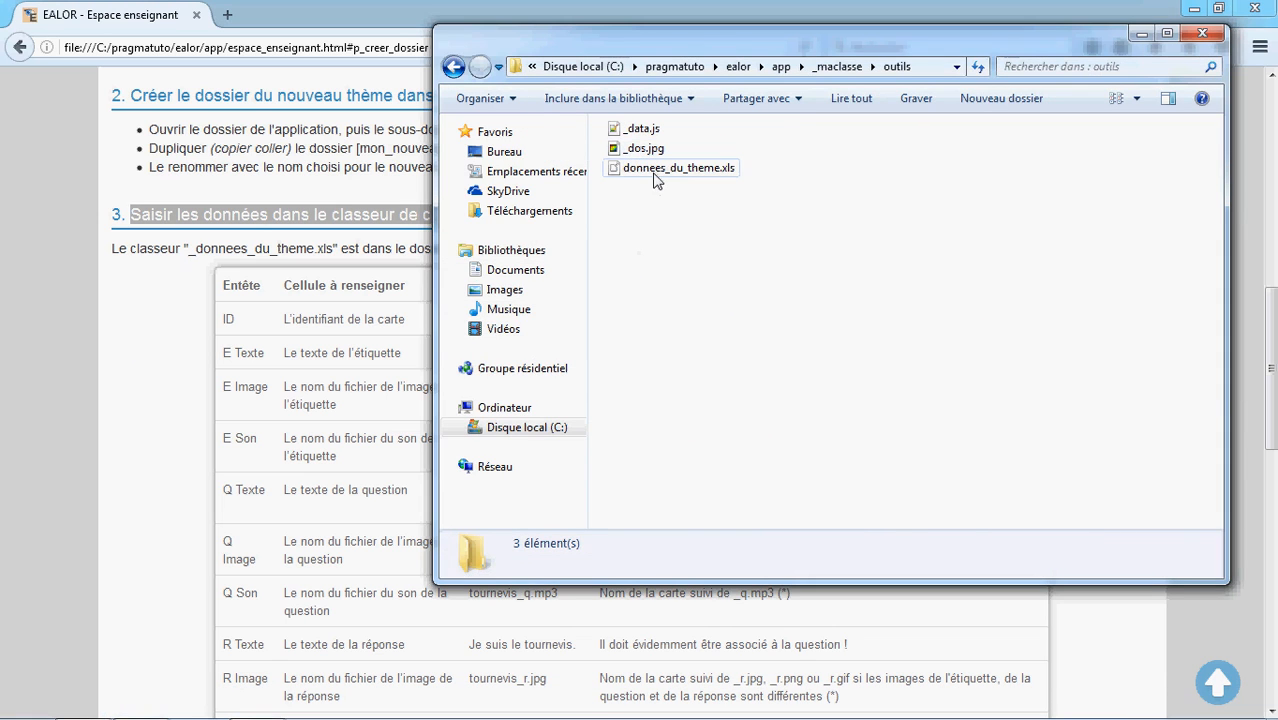
pyautogui.doubleClick(654, 170)
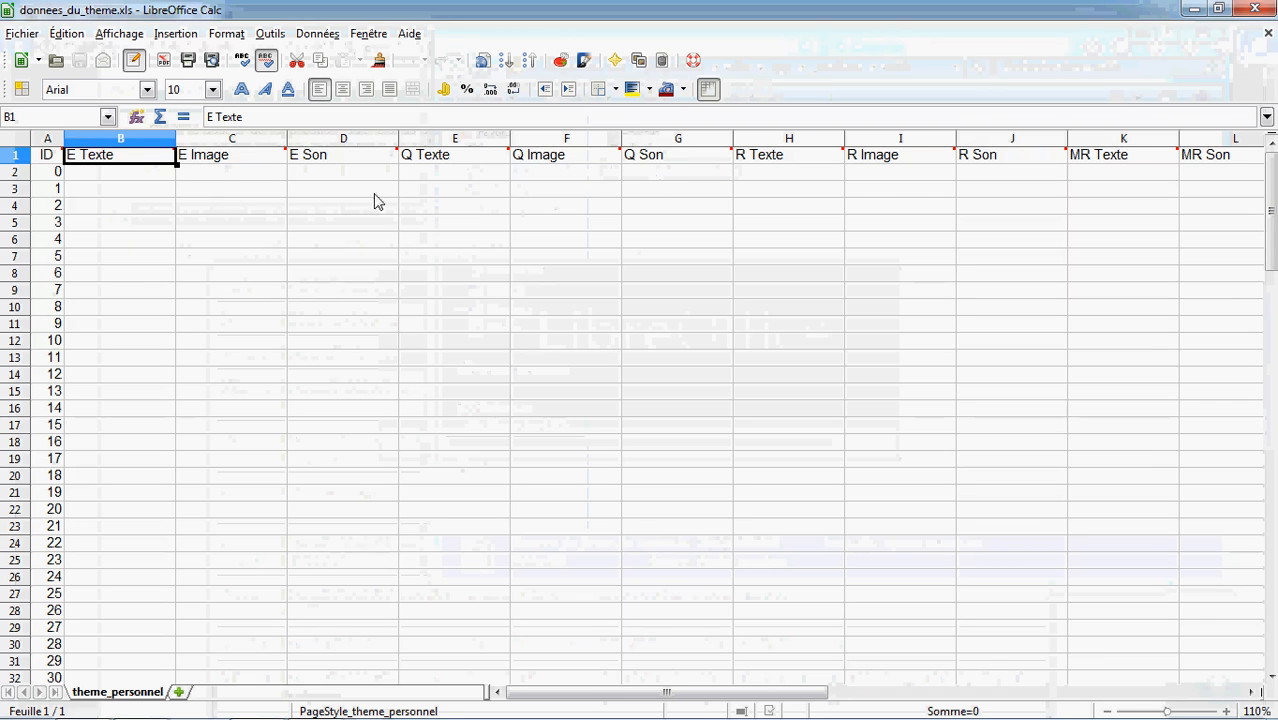
# Fill card 0's E Texte with "un tournevis" and its E Image with "tournevis.jpg"
pyautogui.click(138, 175)
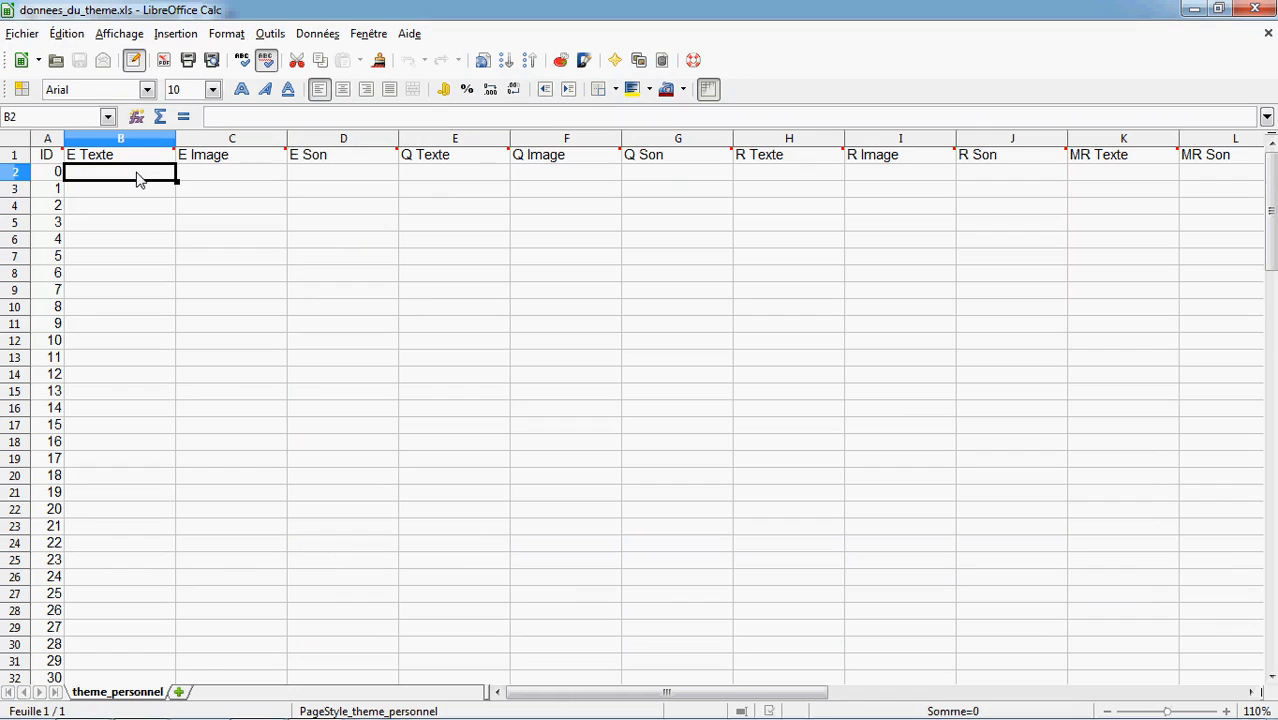
pyautogui.write('un tournevi')
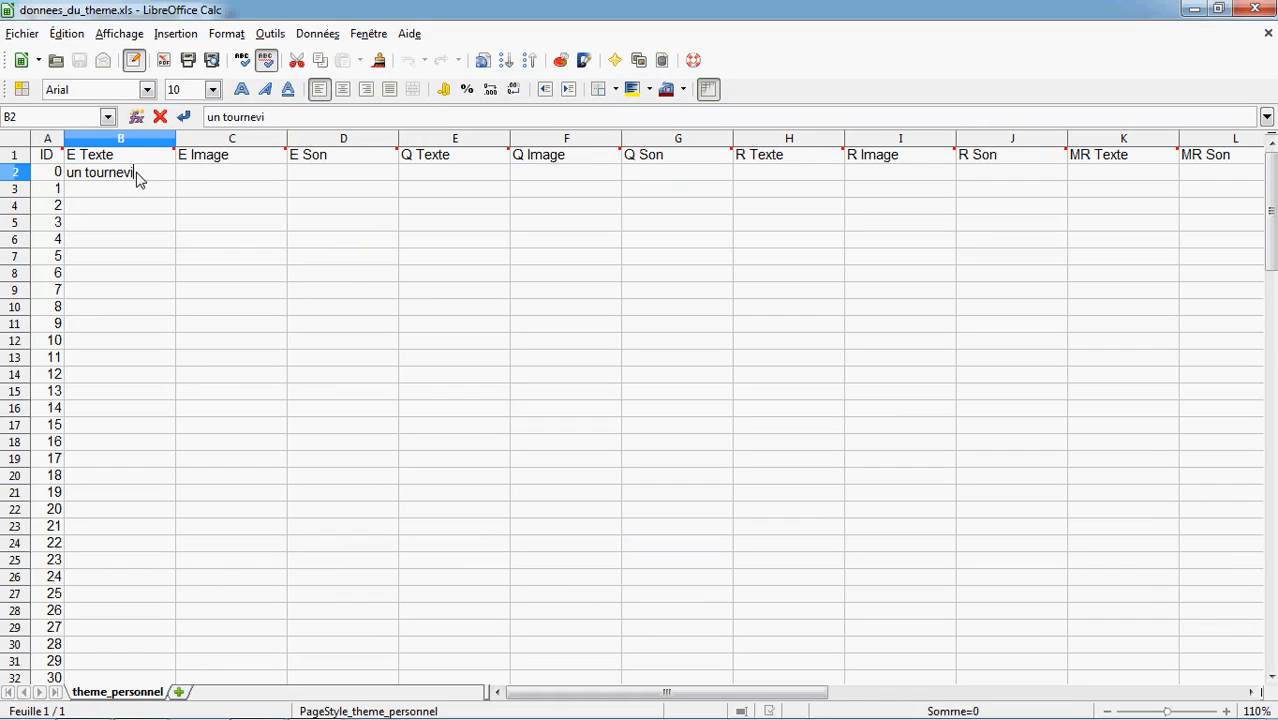
pyautogui.write('s')
pyautogui.press('Tab')
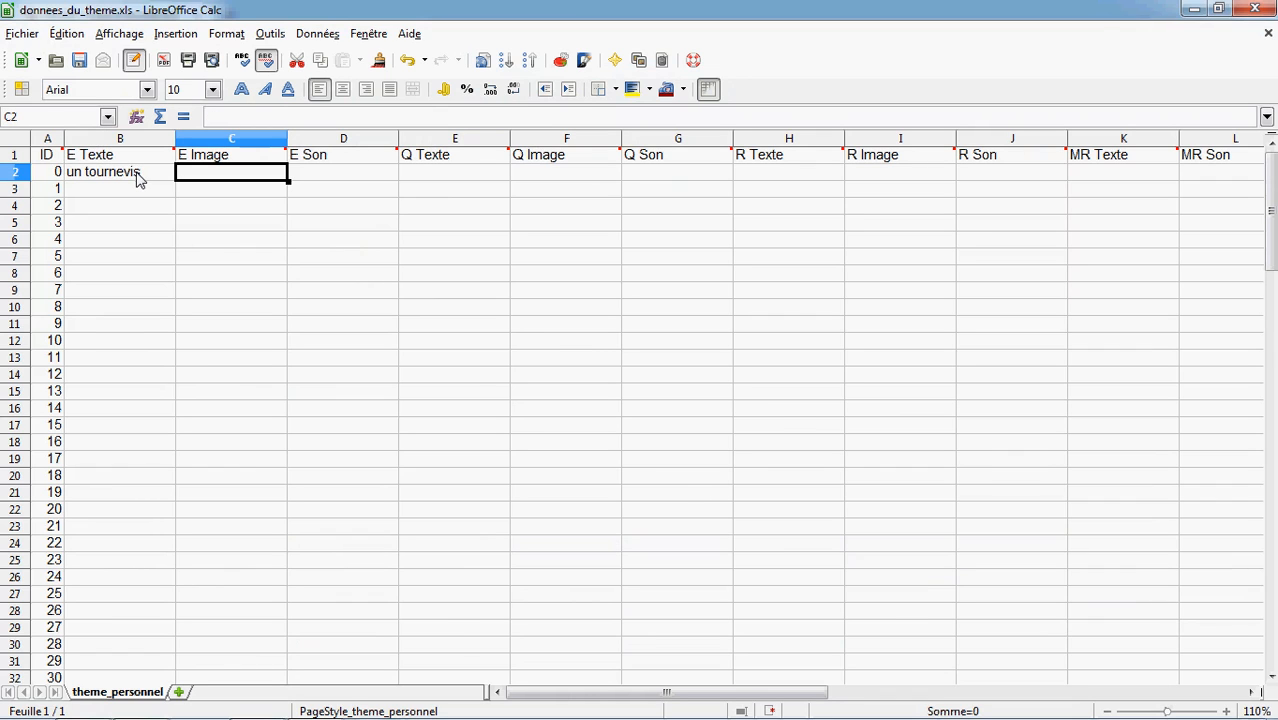
pyautogui.write('tou')
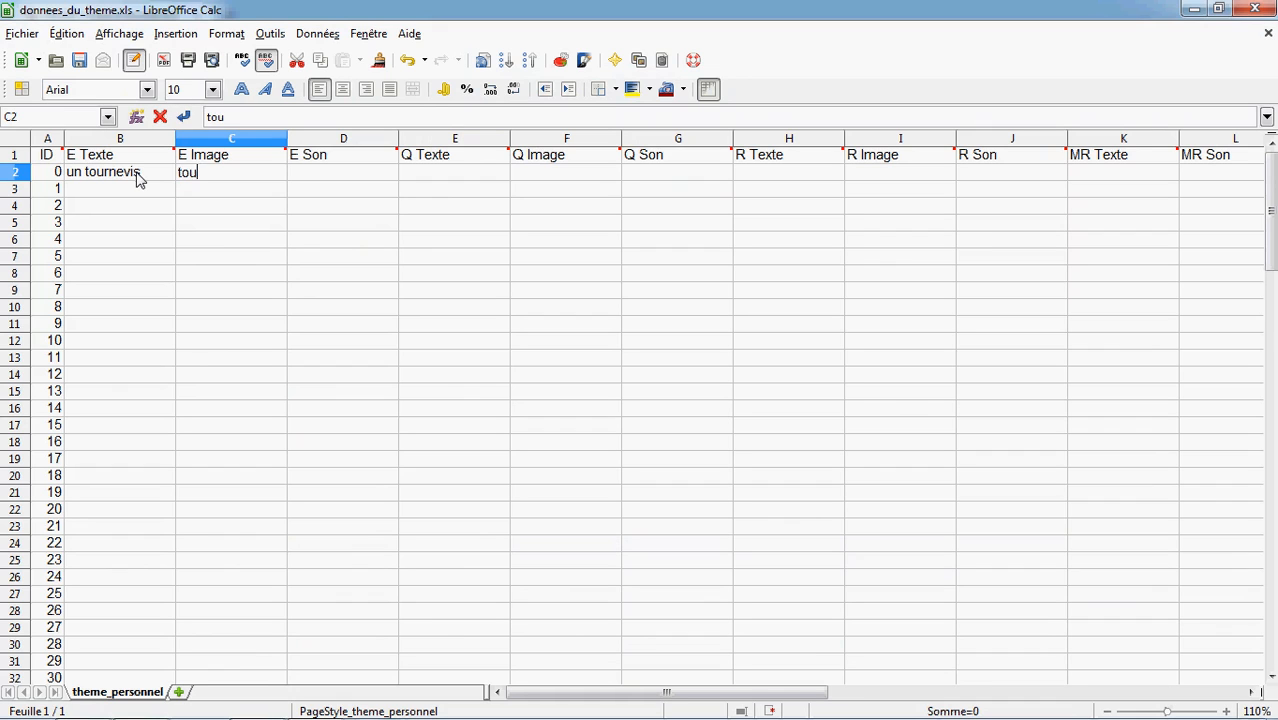
pyautogui.write('rnevis')
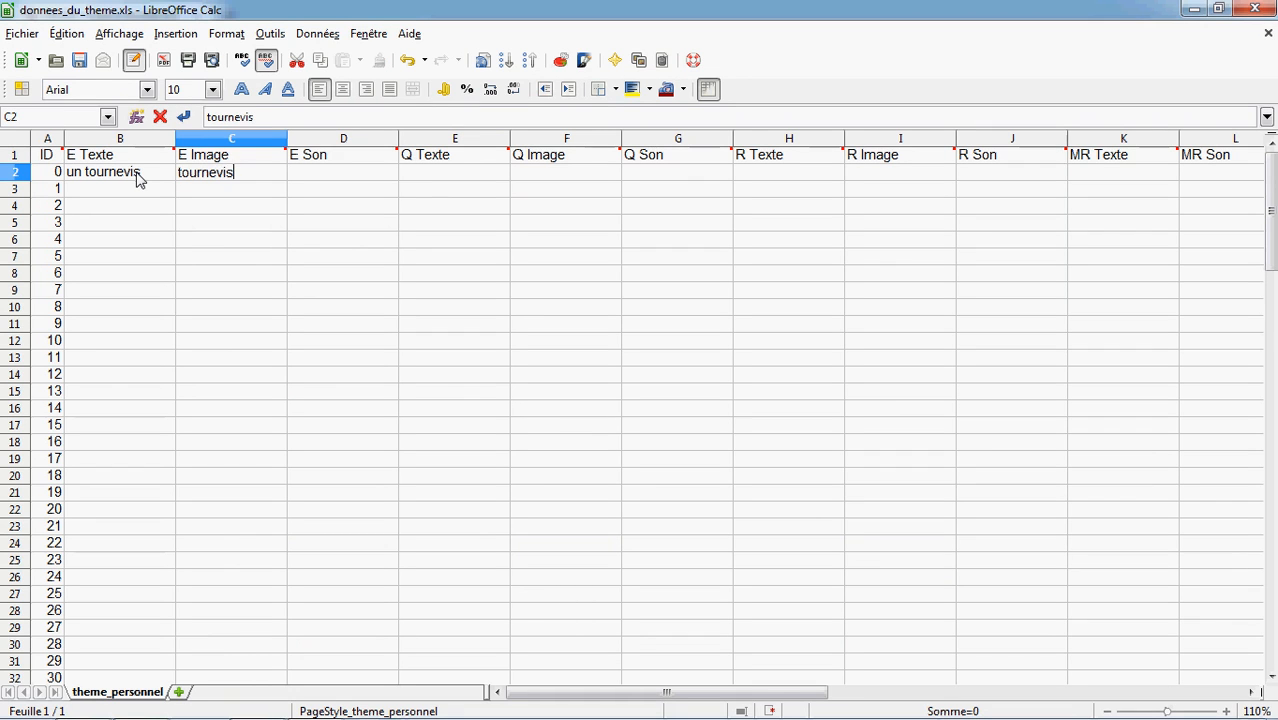
pyautogui.write('.jpg')
pyautogui.press('Tab')
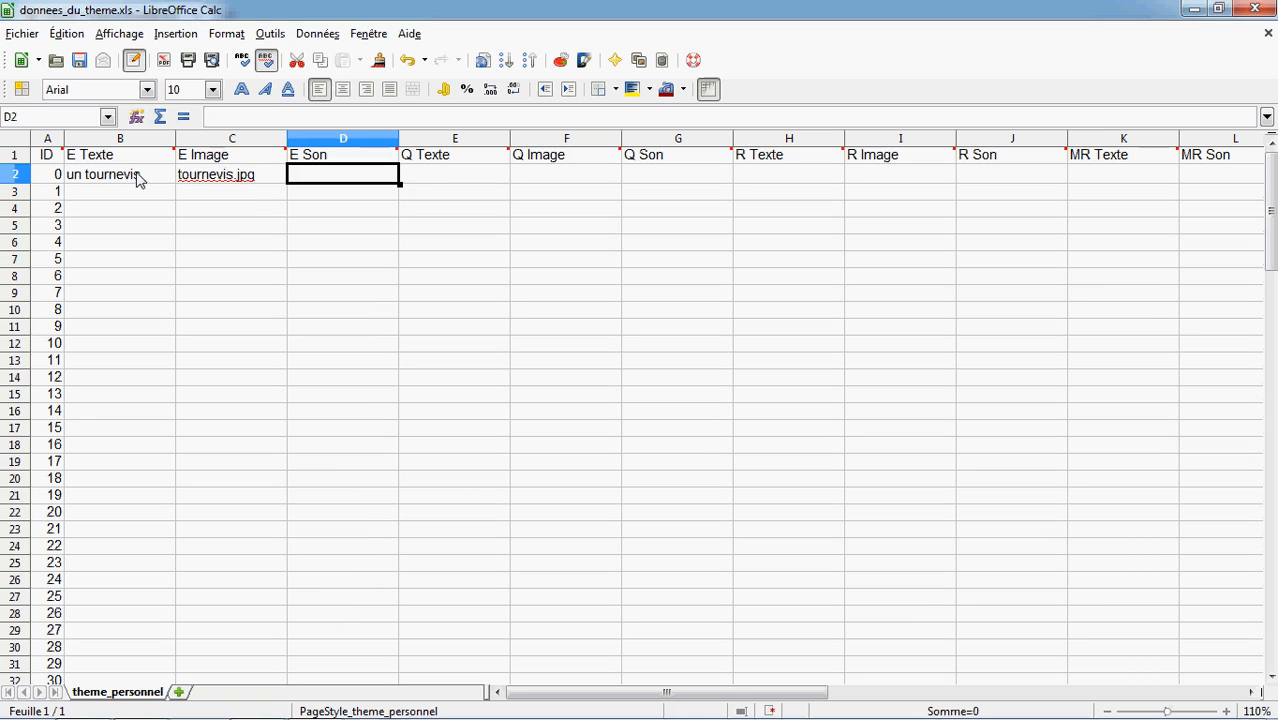
# Enter "tournevis_e.mp3" as card 0's E Son
pyautogui.write('tourn')
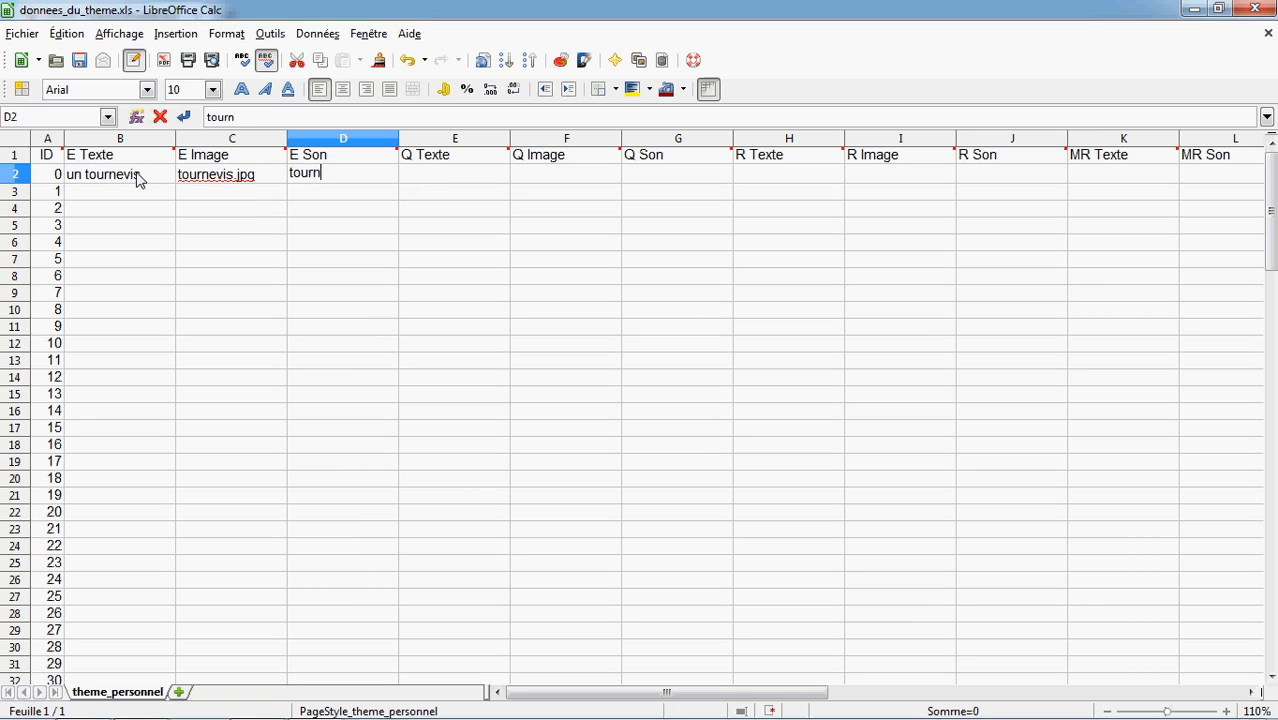
pyautogui.write('evis_e.mp3')
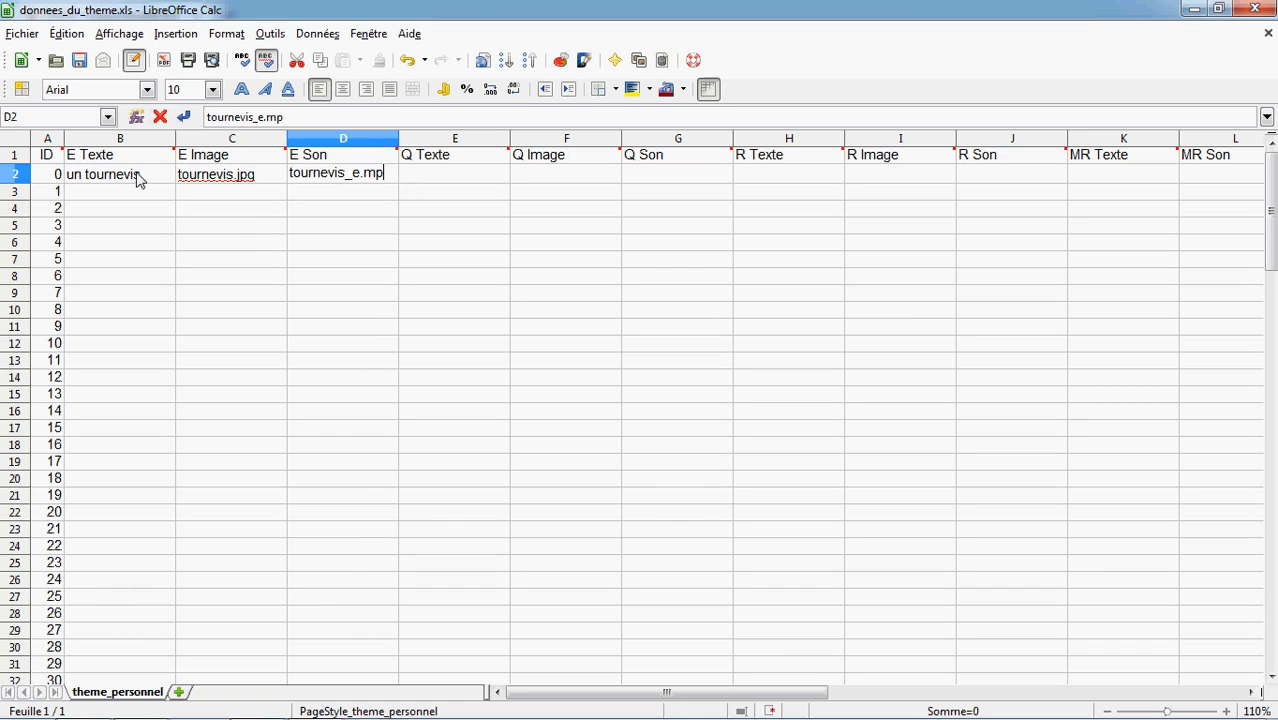
# Enter "On m'utilise pour visser." as card 0's Q Texte
pyautogui.click(476, 177)
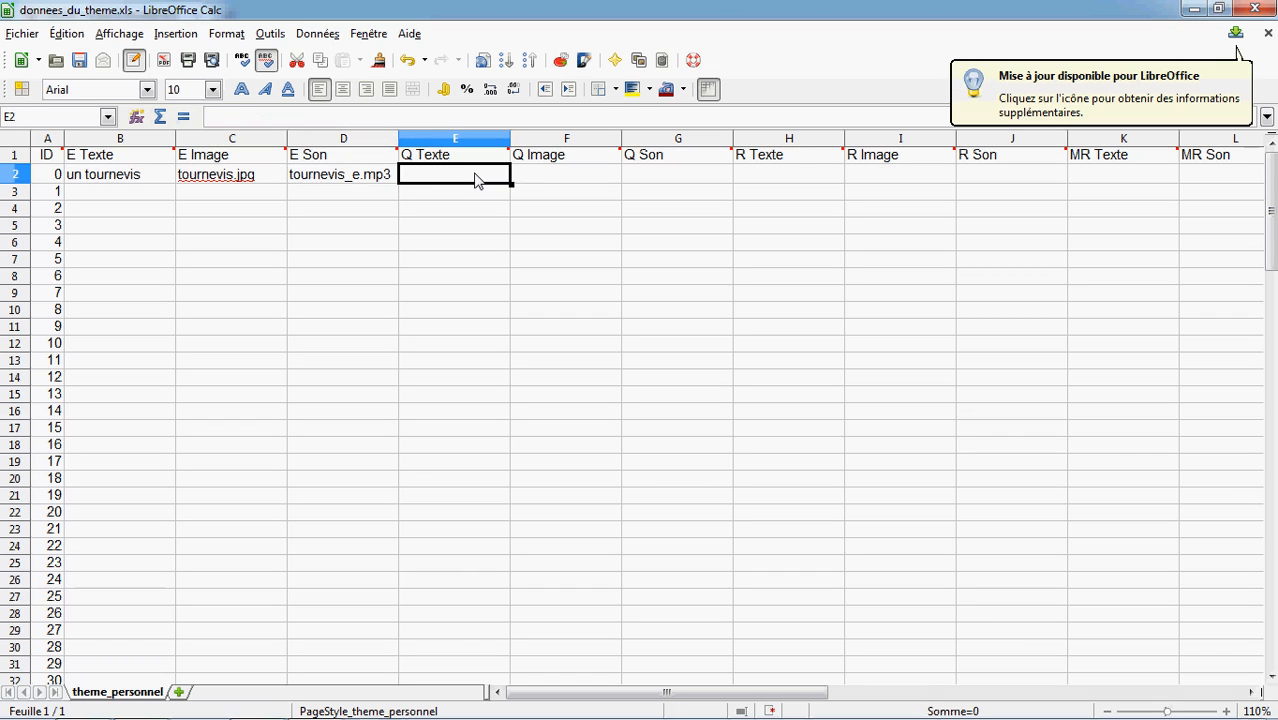
pyautogui.write("On m'utilise pour ")
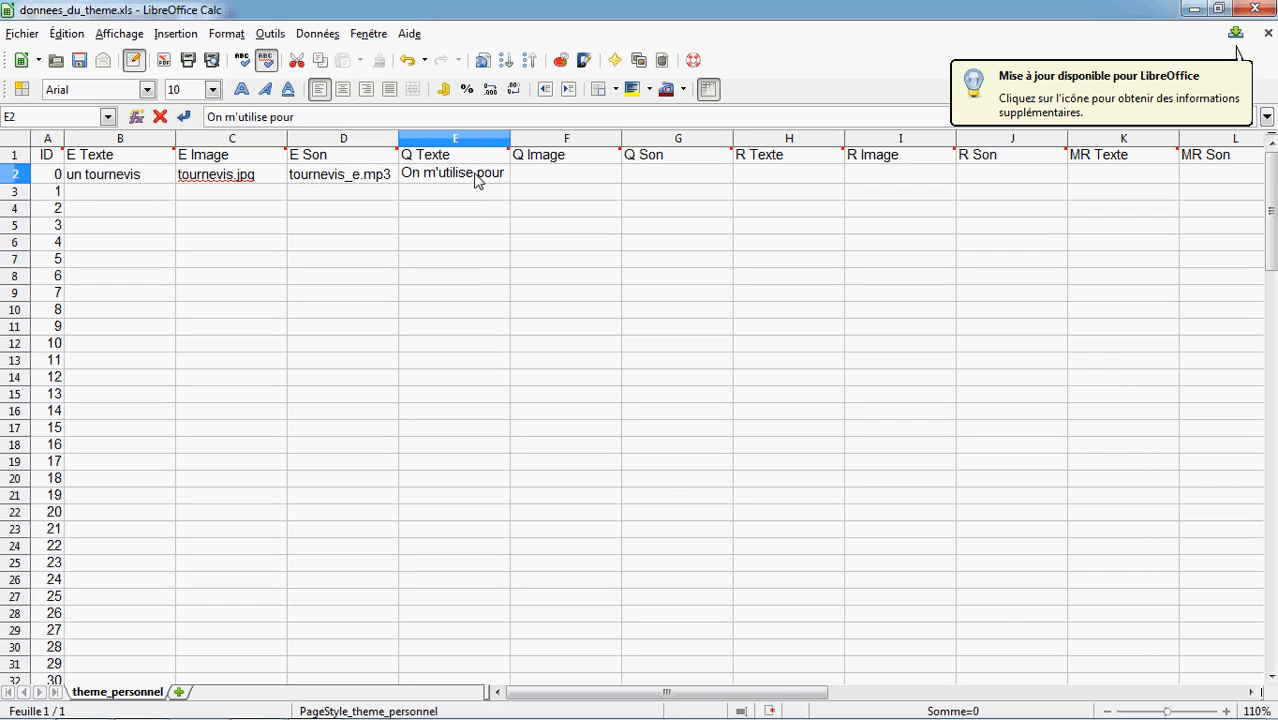
pyautogui.write('visser.')
# Enter "_dos.jpg" as card 0's Q Image
pyautogui.click(587, 175)
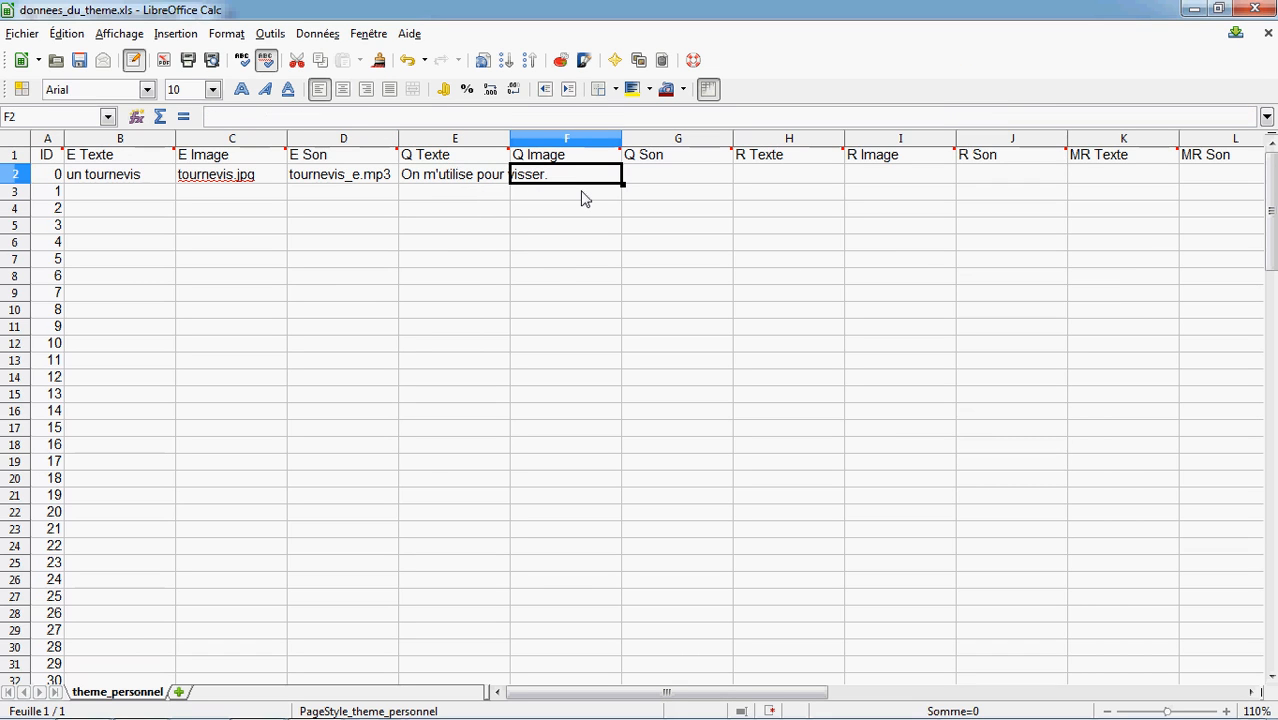
pyautogui.write('_dos')
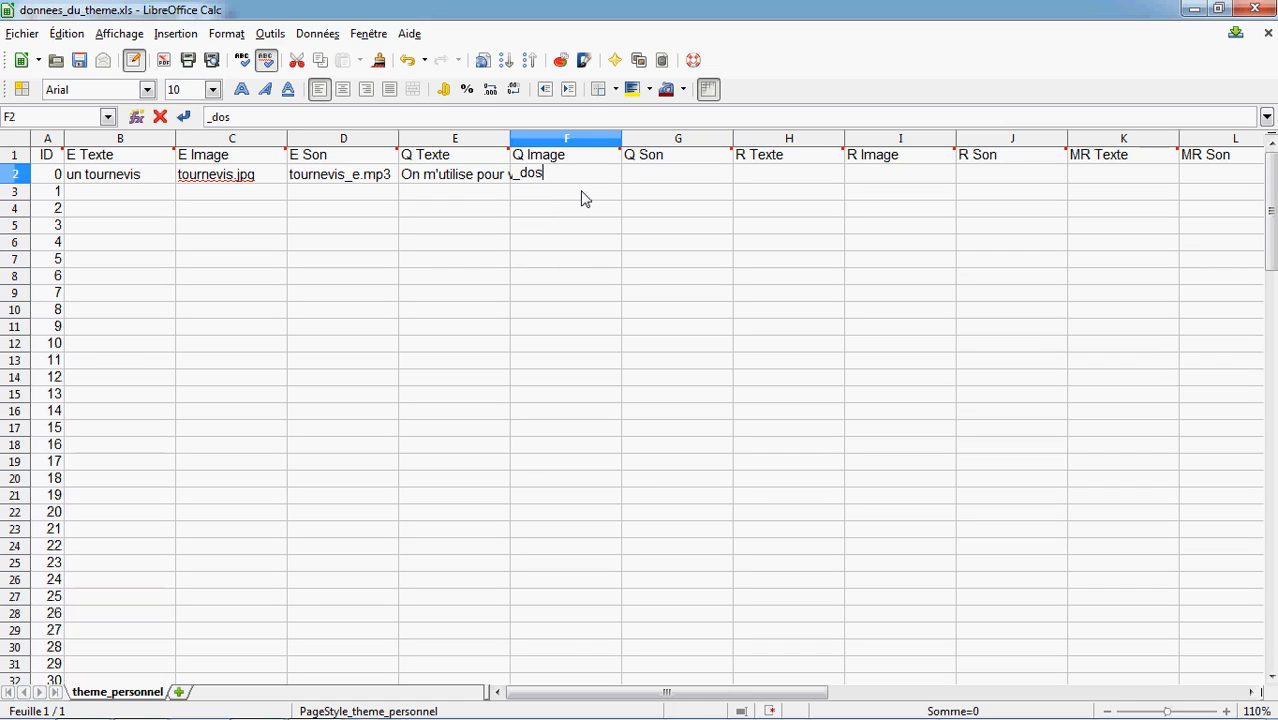
pyautogui.write('.jpg')
pyautogui.press('Tab')
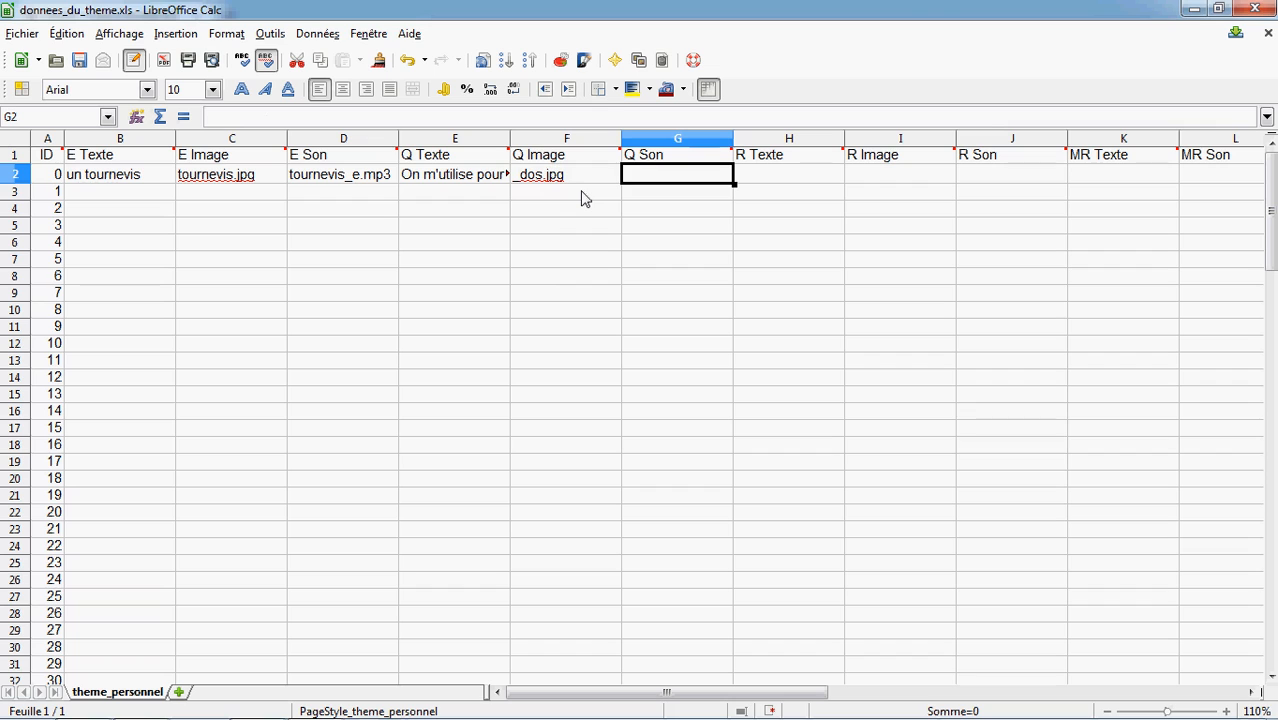
# Enter "tournevis_q.mp3" as card 0's Q Son, correcting the misspelt name
pyautogui.write('tournveis_')
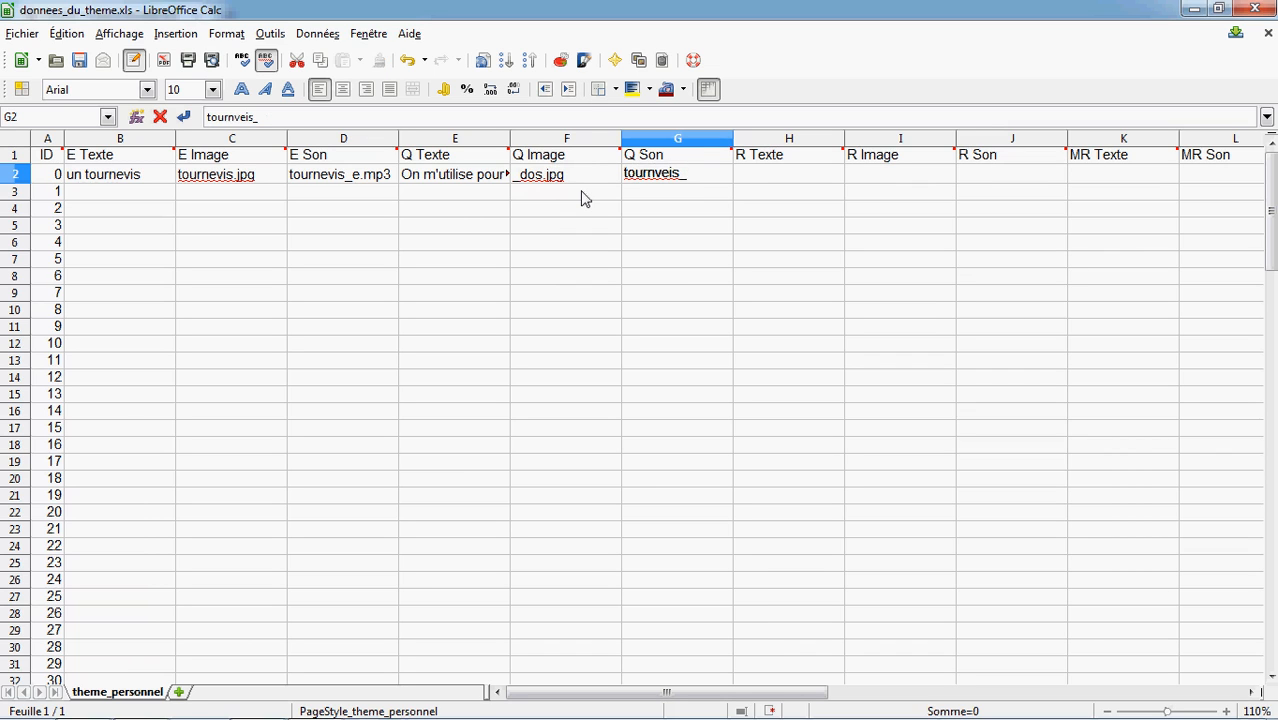
pyautogui.write('q.mp3')
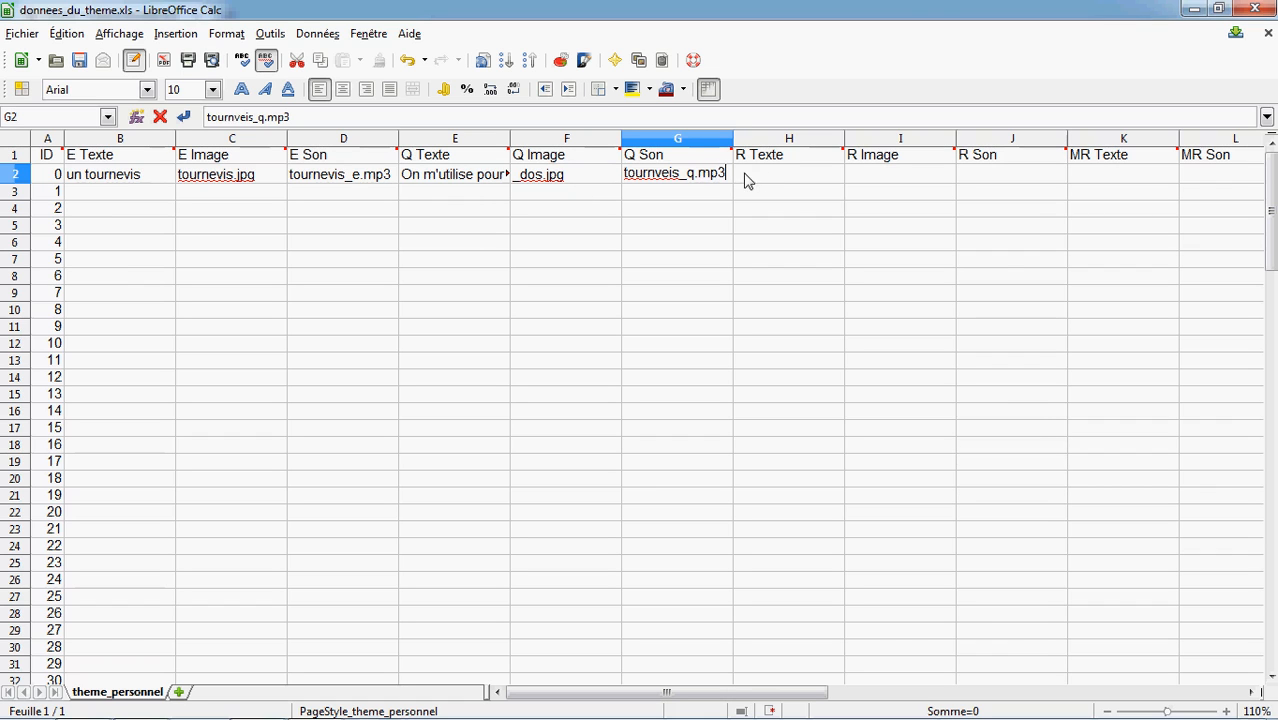
pyautogui.click(673, 172)
pyautogui.press('BackSpace')
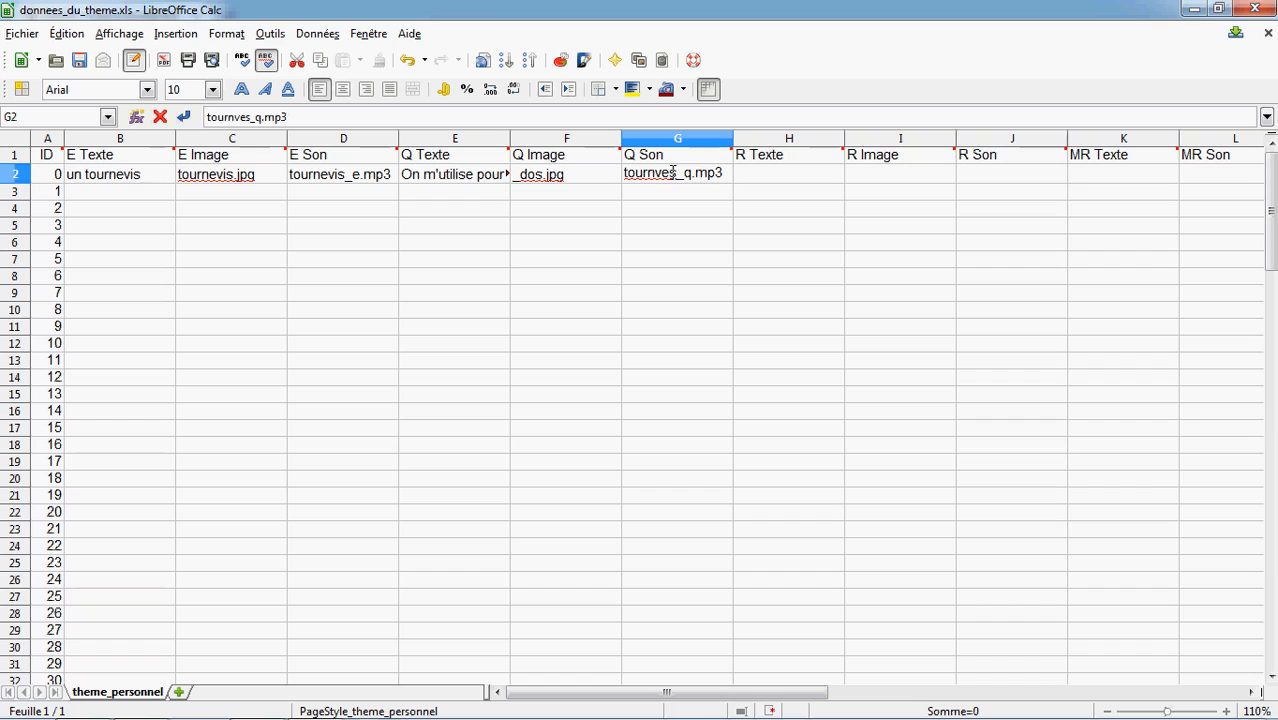
pyautogui.press('BackSpace')
pyautogui.press('BackSpace')
pyautogui.write('evis')
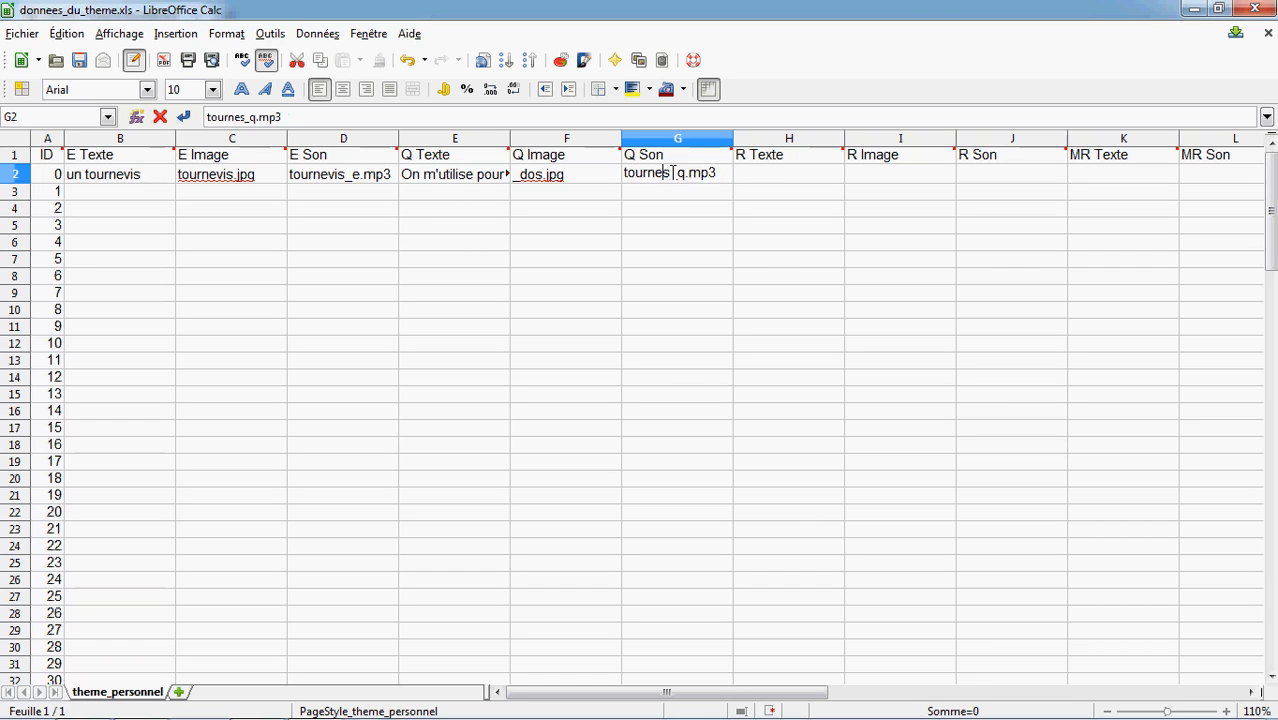
# Enter "Je suis le tournevis." as card 0's R Texte, fixing the typos
pyautogui.click(772, 176)
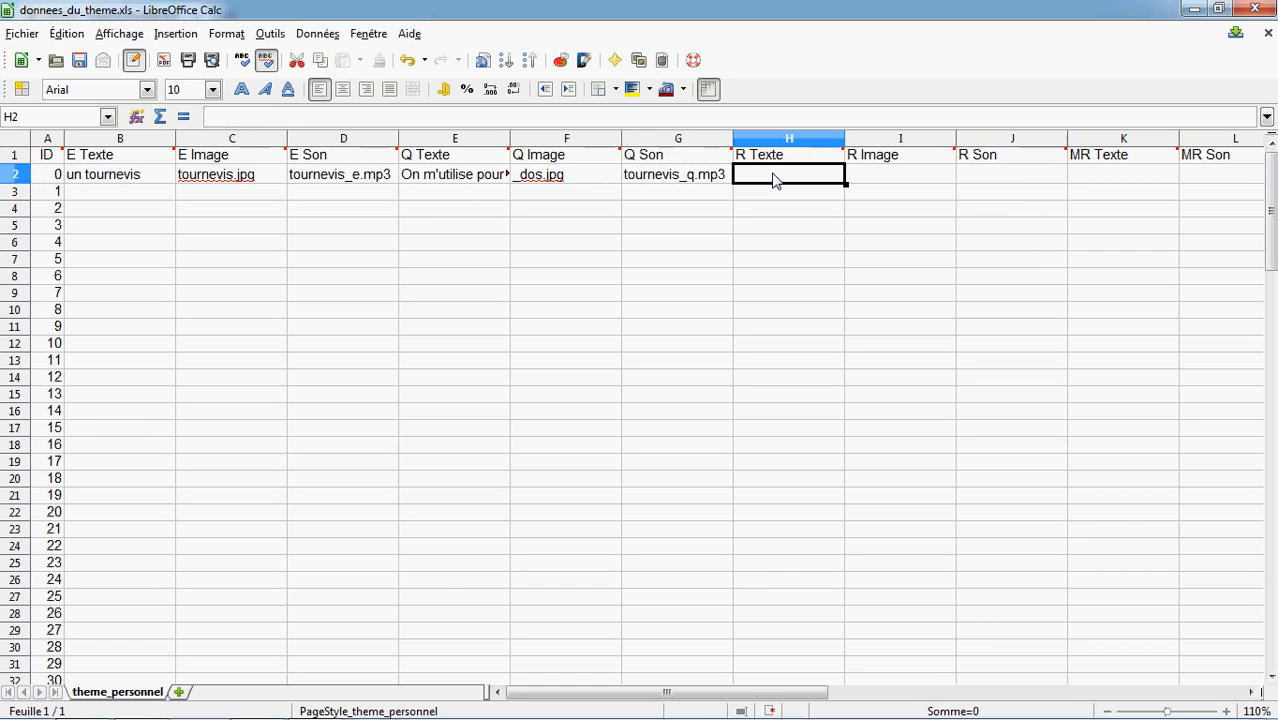
pyautogui.write('J')
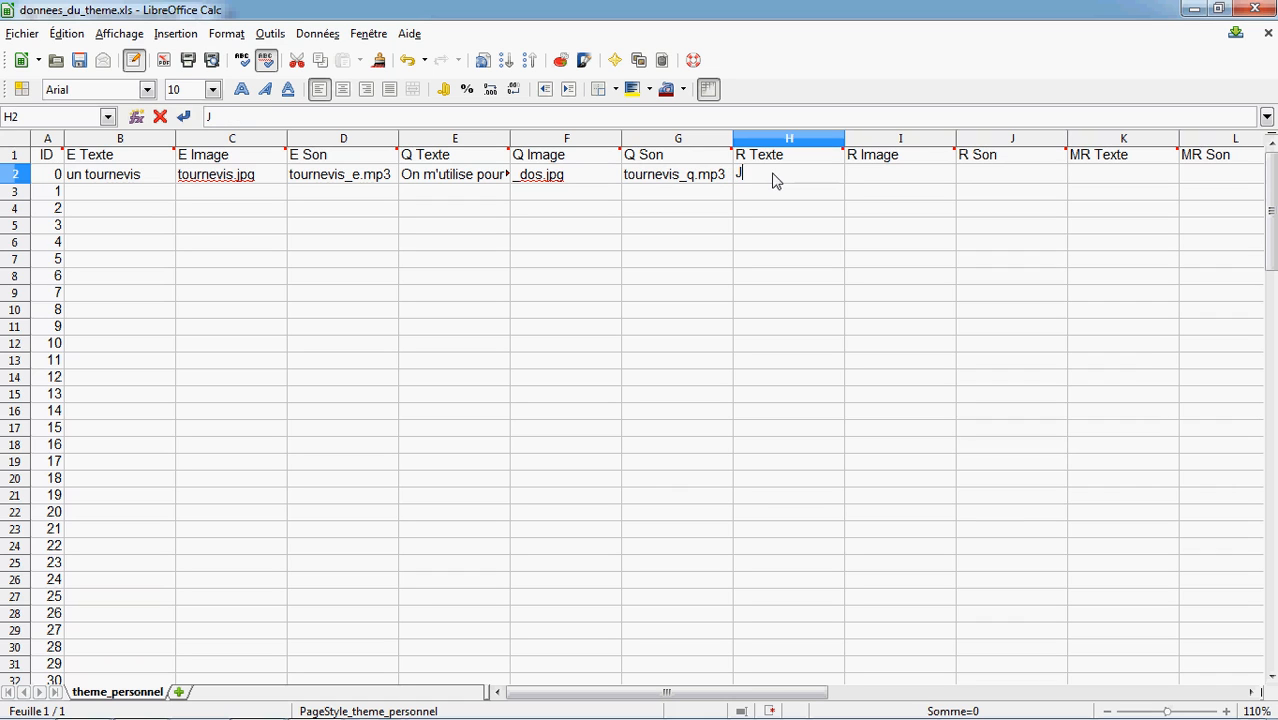
pyautogui.write('e suis el tournev')
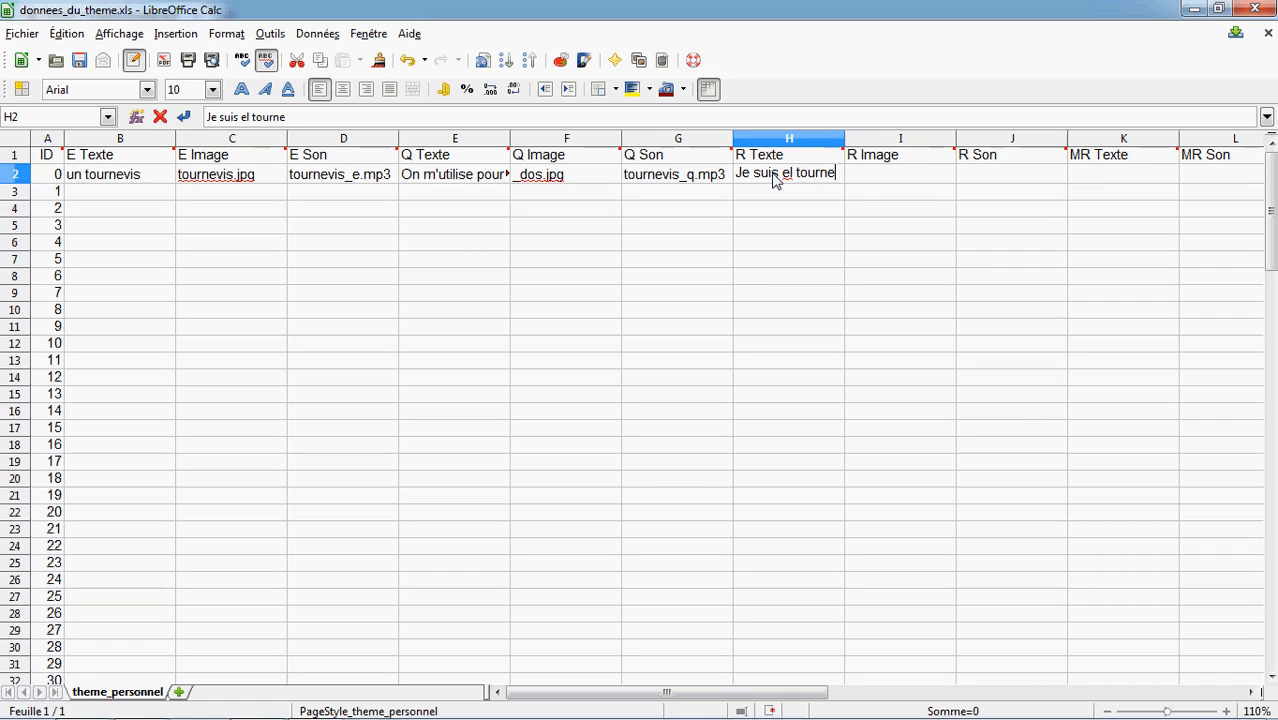
pyautogui.press('BackSpace')
pyautogui.press('BackSpace')
pyautogui.press('BackSpace')
pyautogui.write('vis.')
pyautogui.moveTo(792, 174); pyautogui.dragTo(782, 174)
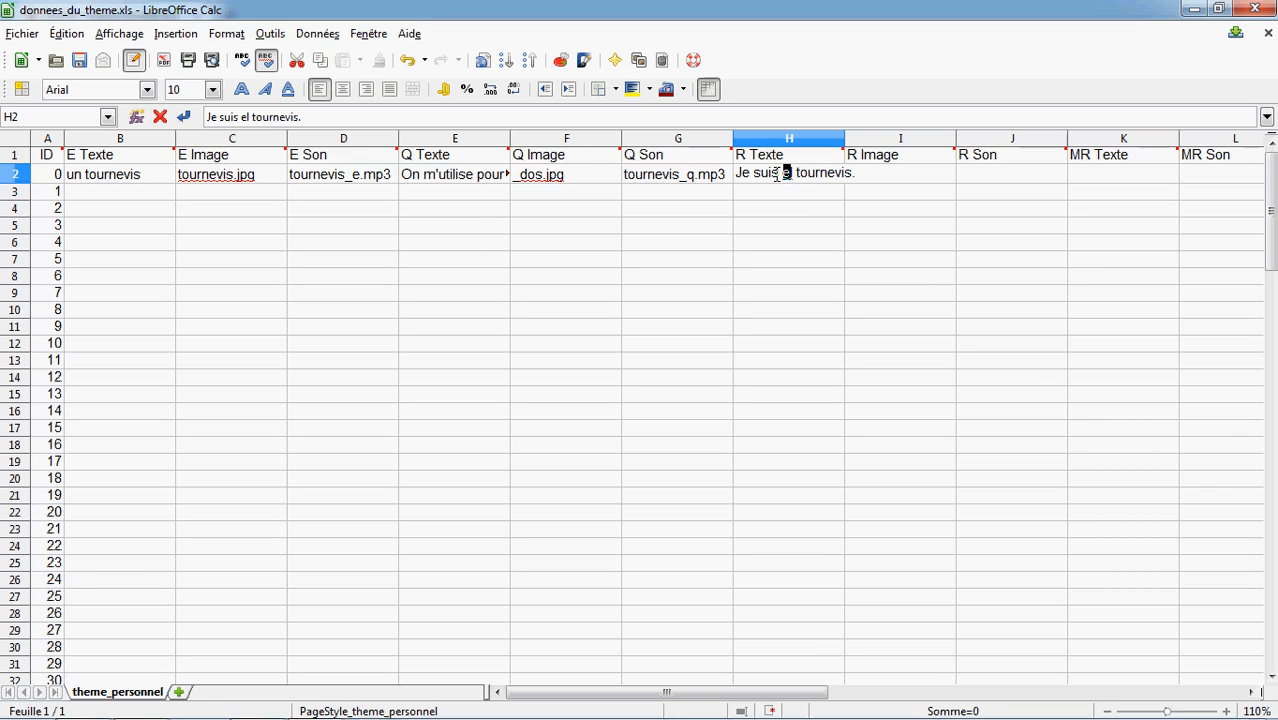
pyautogui.write('l')
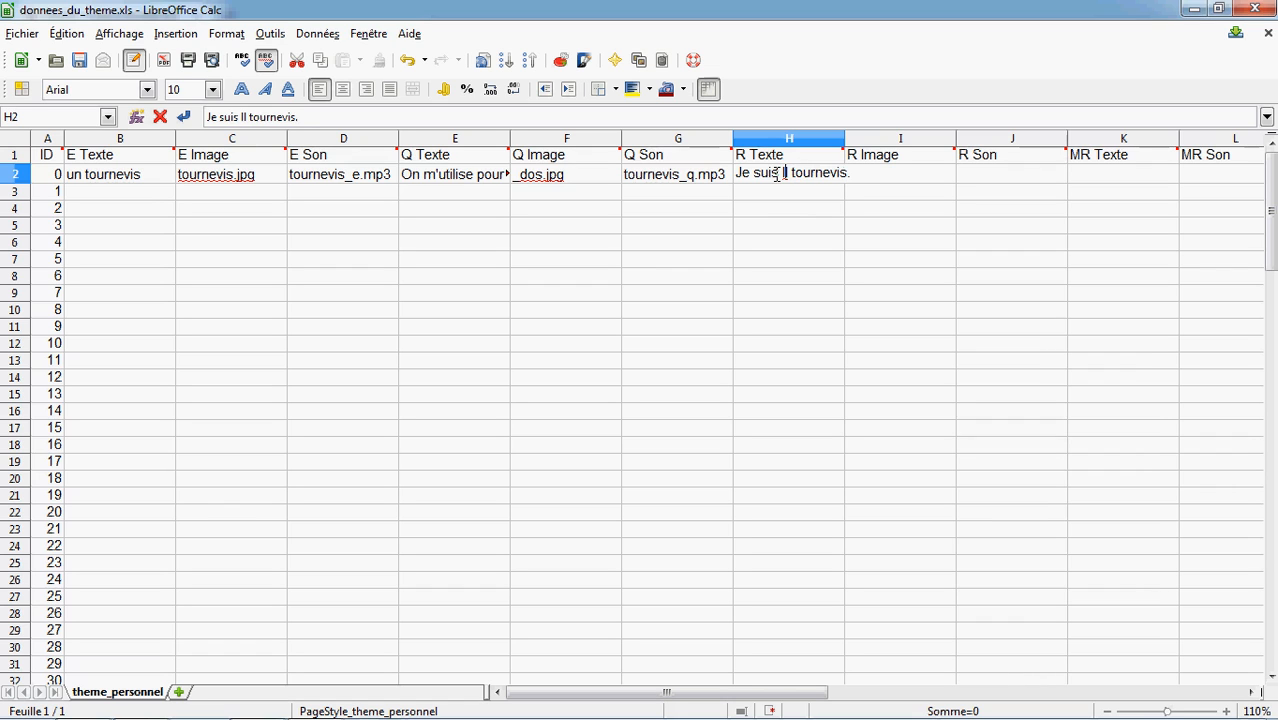
pyautogui.press('Delete')
pyautogui.write('e')
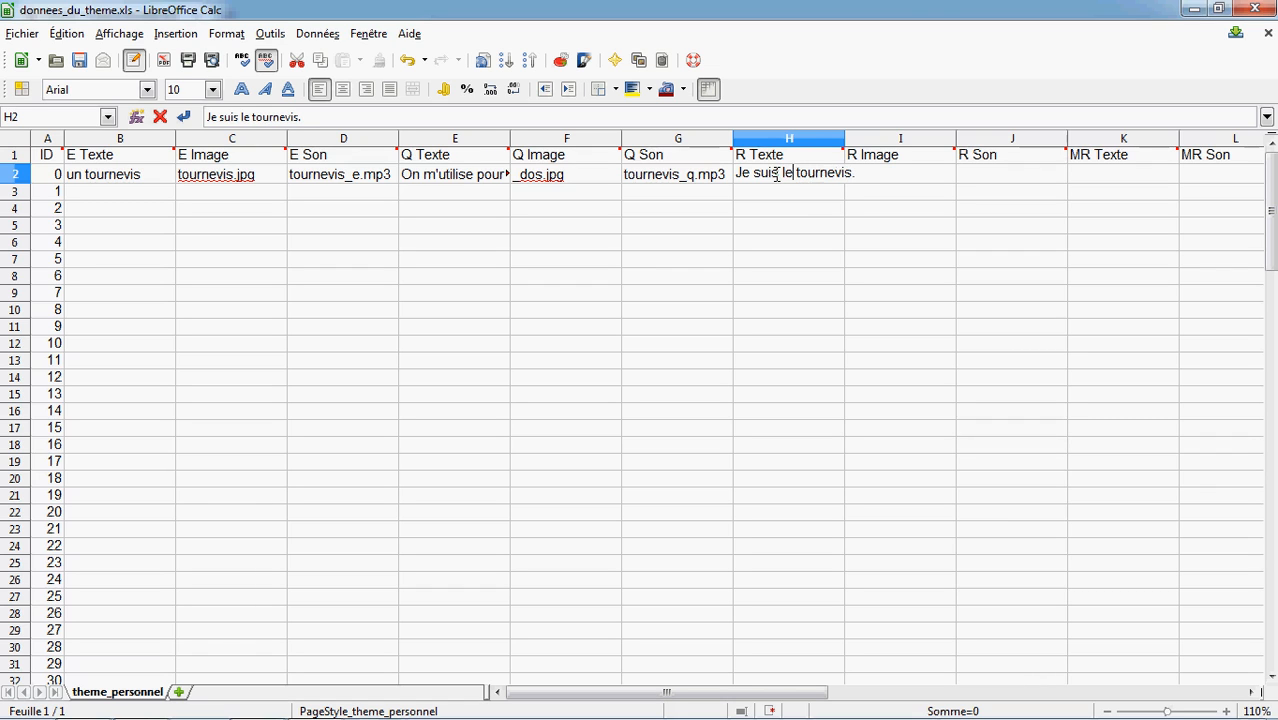
pyautogui.click(887, 172)
# Copy the E Image value tournevis.jpg into card 0's R Image
pyautogui.click(881, 228)
pyautogui.click(880, 176)
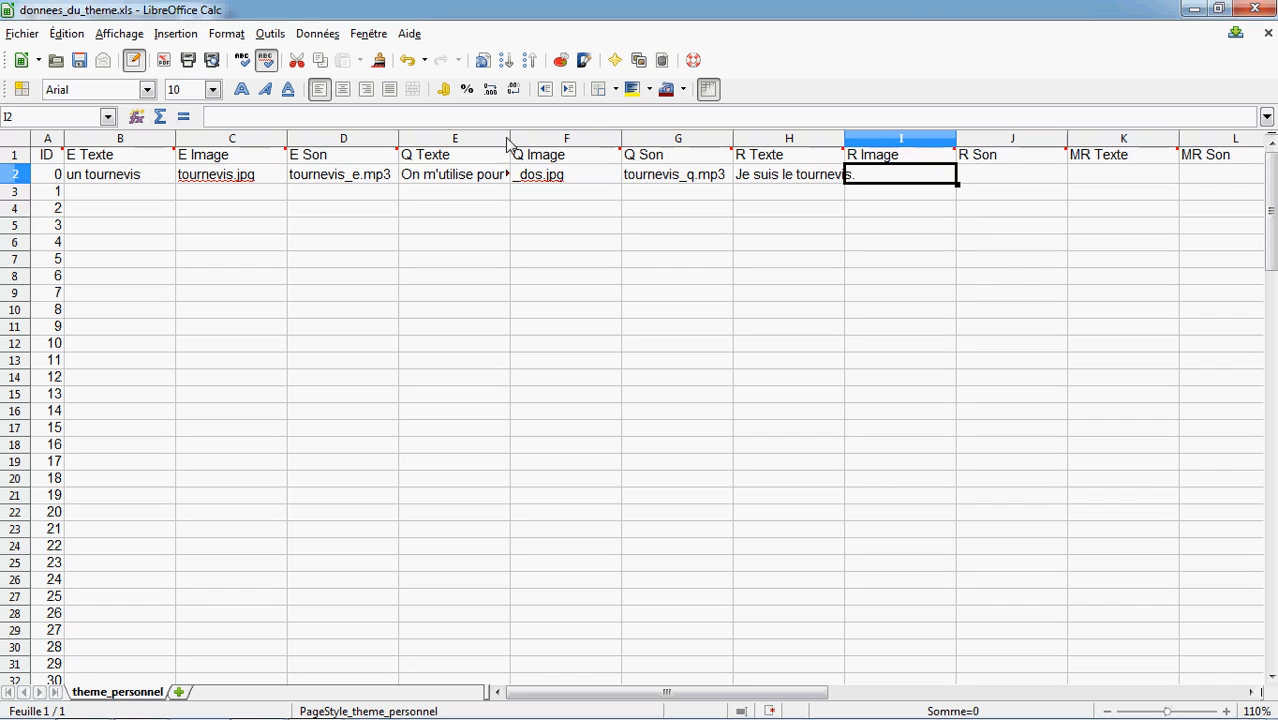
pyautogui.click(214, 176)
pyautogui.hotkey('ctrl', 'c')
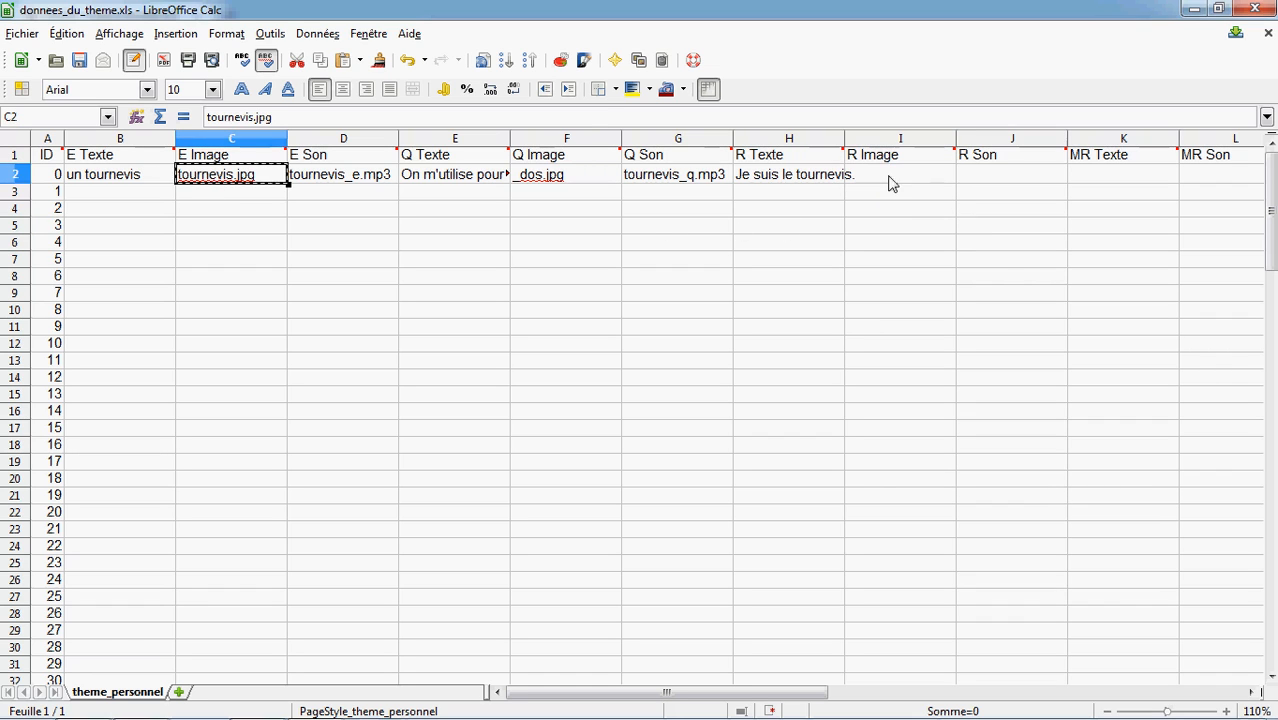
pyautogui.click(900, 178)
pyautogui.hotkey('ctrl', 'v')
# Enter "tournevis_r.mp3" as card 0's R Son
pyautogui.click(975, 178)
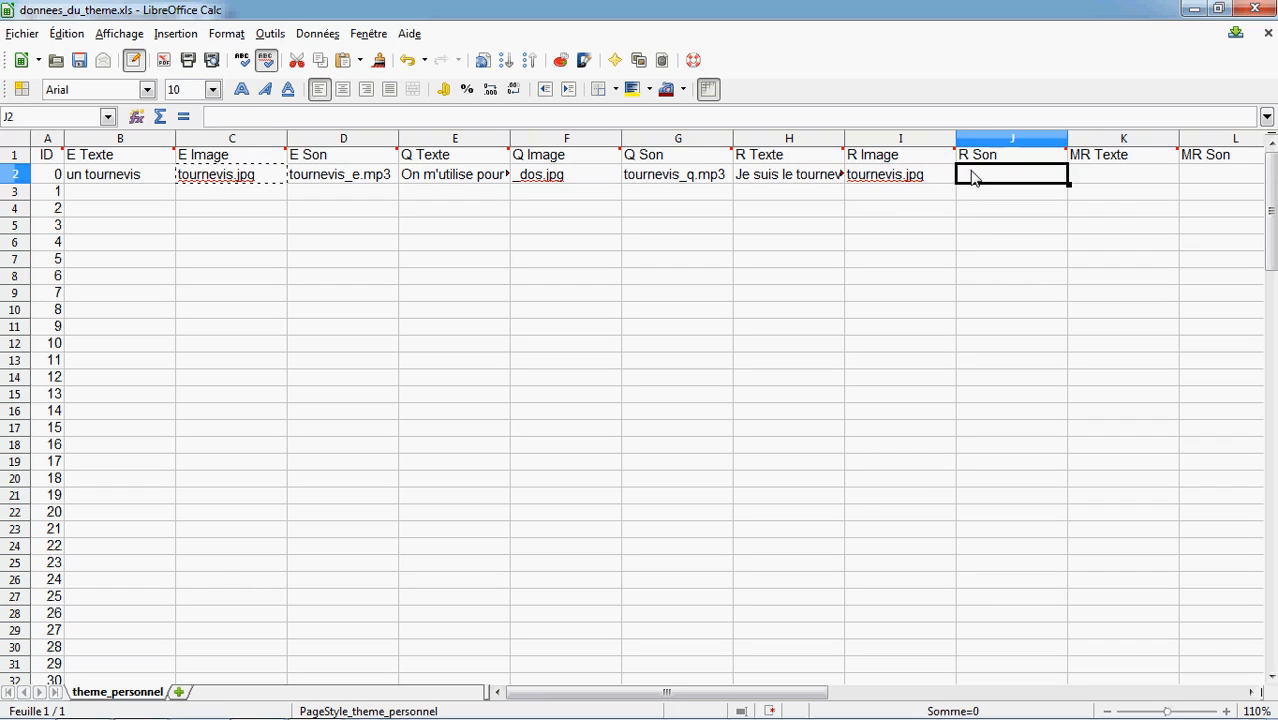
pyautogui.write('tour')
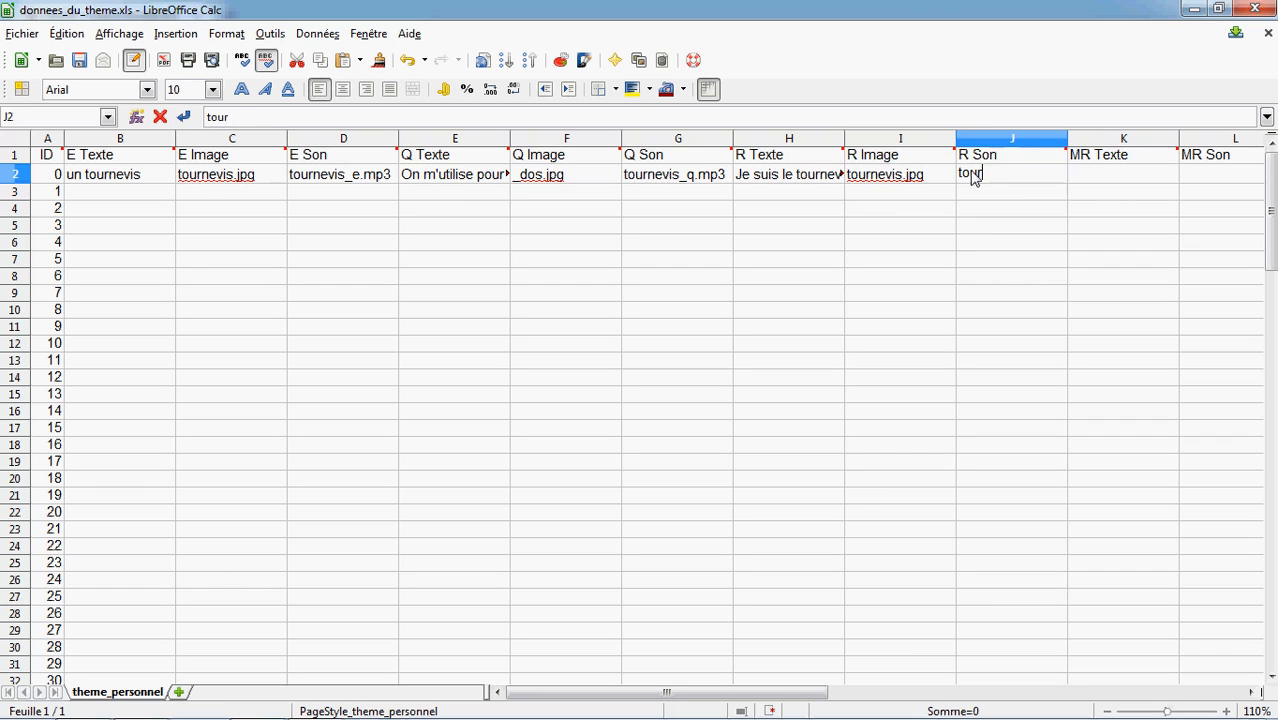
pyautogui.write('nevis_r.')
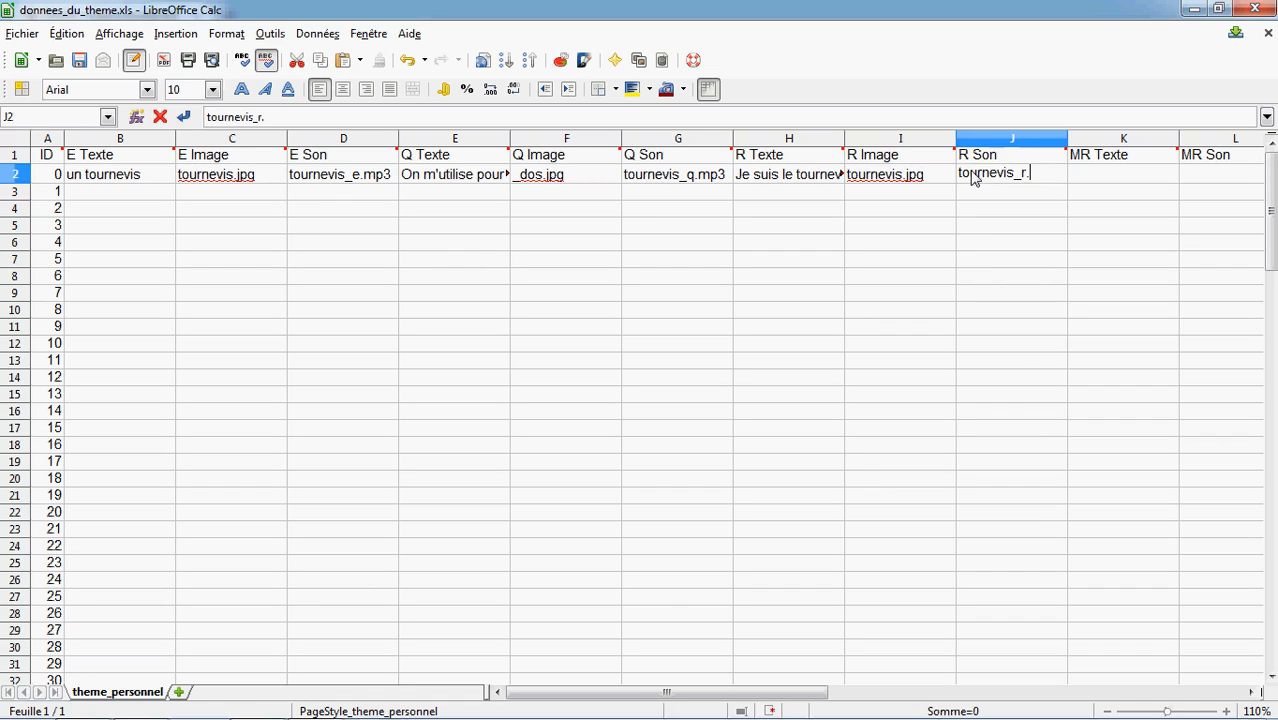
pyautogui.write('m')
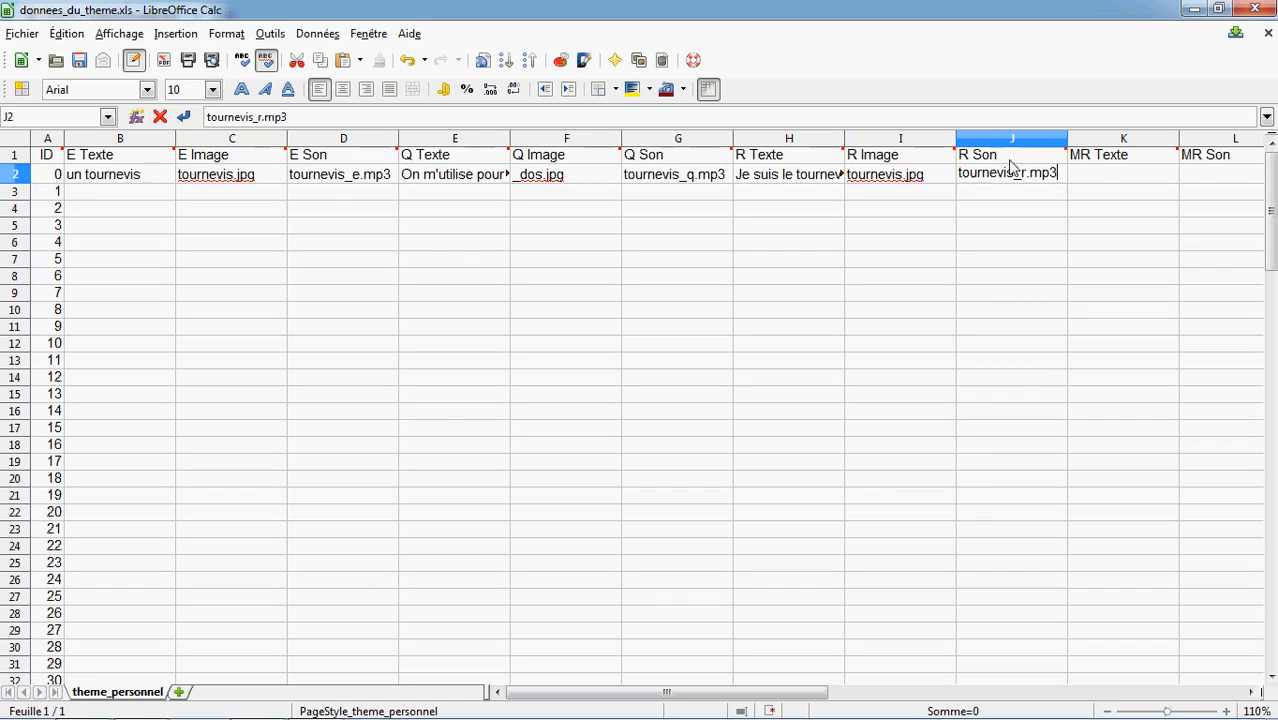
pyautogui.write('p3')
# Enter "tournevis" as card 0's MR Texte
pyautogui.click(1104, 178)
pyautogui.write('tournevis')
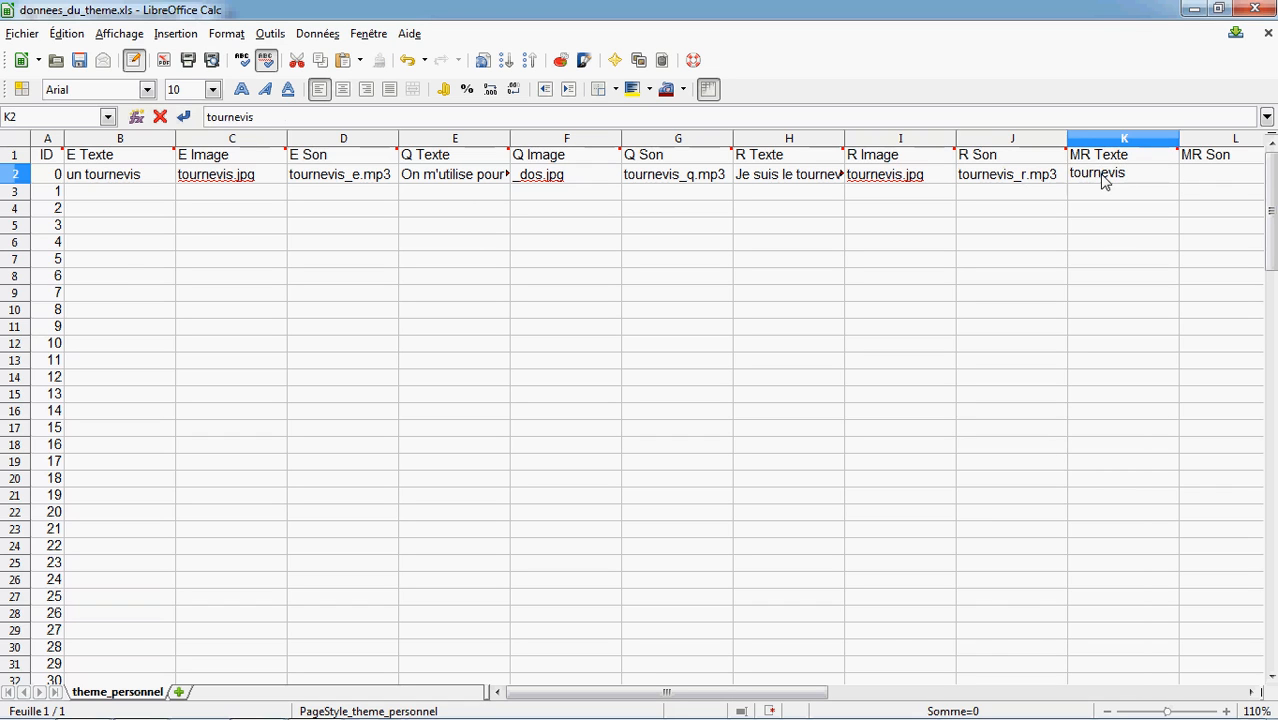
pyautogui.click(1208, 178)
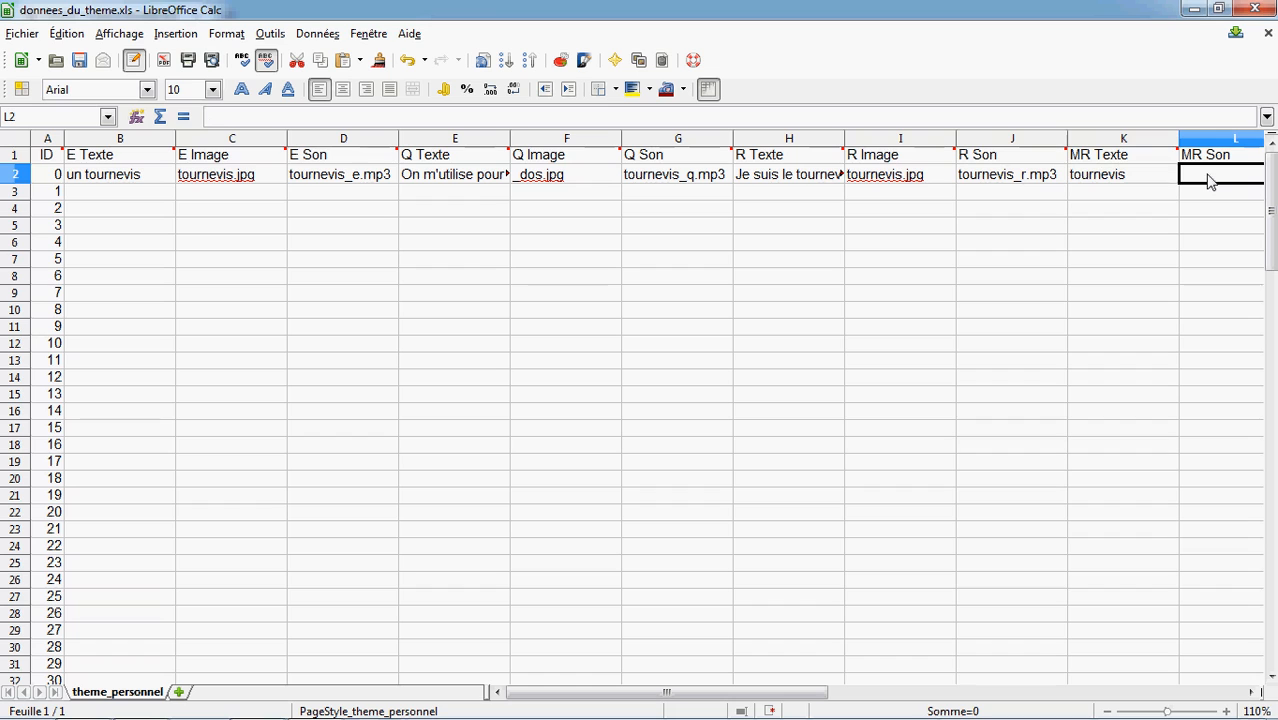
# Enter "tournevis_mr.mp3" as card 0's MR Son
pyautogui.write('tournevis_m')
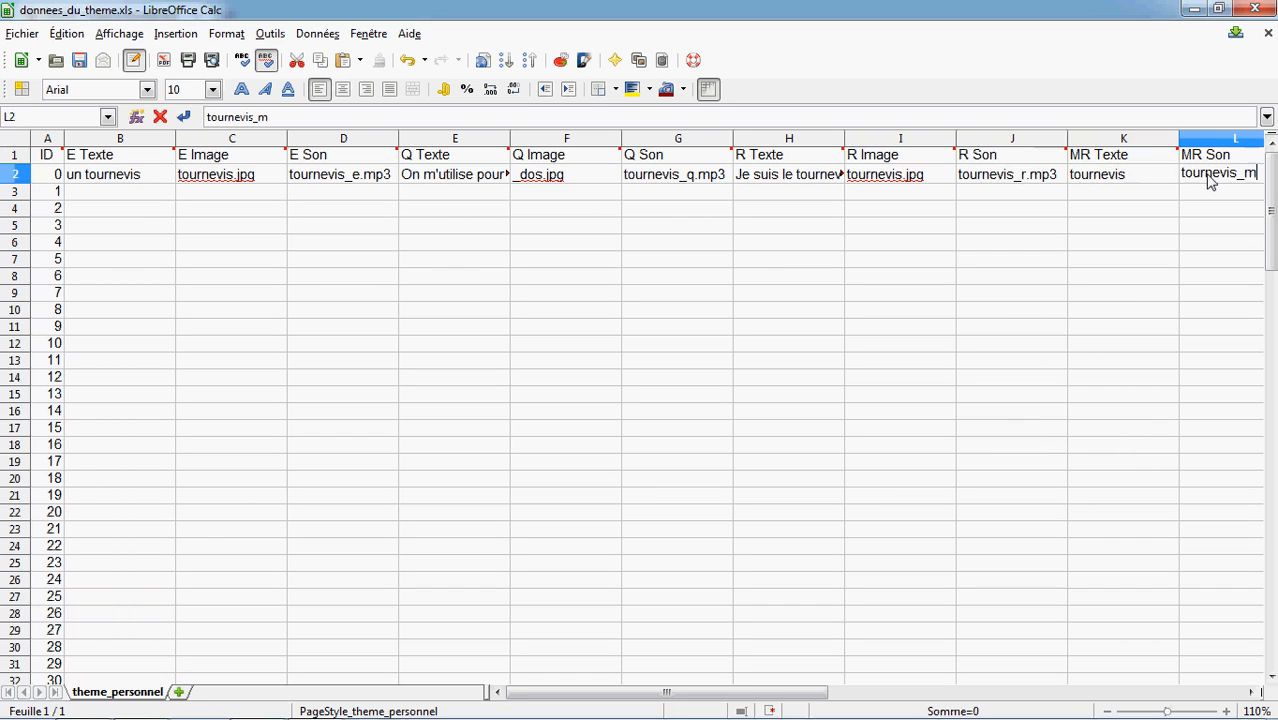
pyautogui.write('r.mp3')
pyautogui.click(1153, 236)
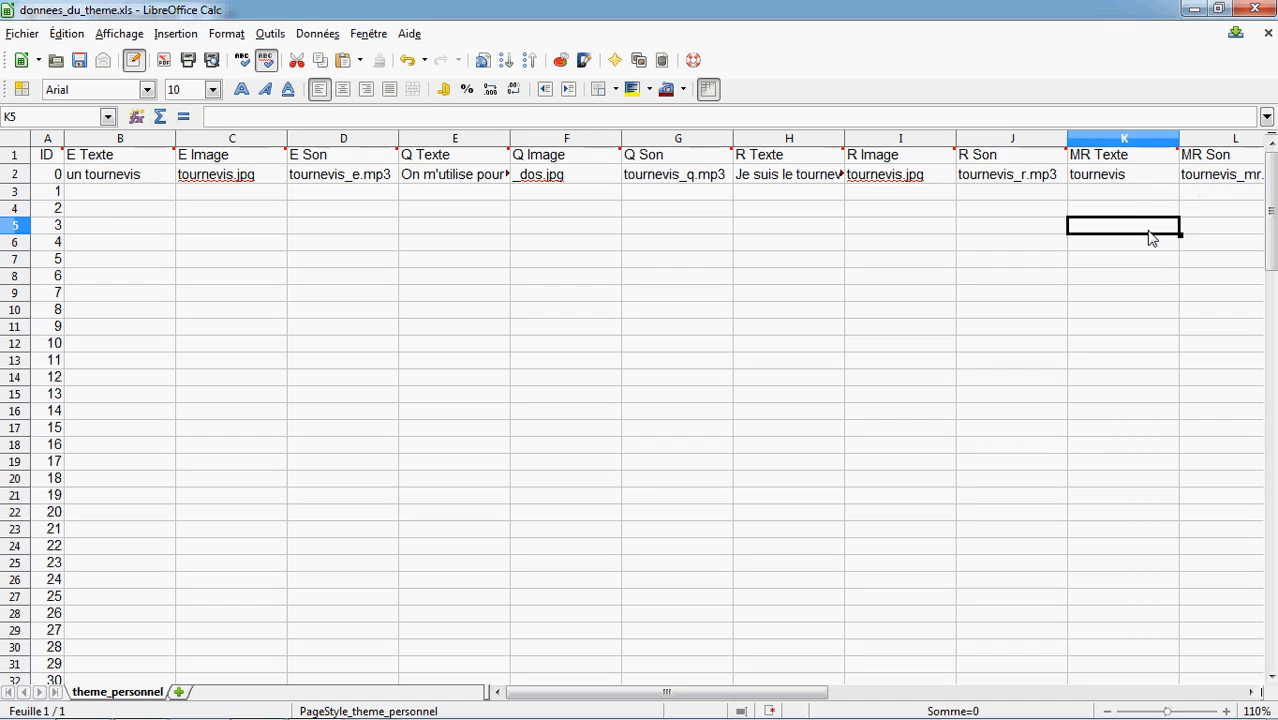
# Split card 0's MR Texte into syllables as "tour/ne/vis"
pyautogui.click(1110, 181)
pyautogui.doubleClick(1101, 181)
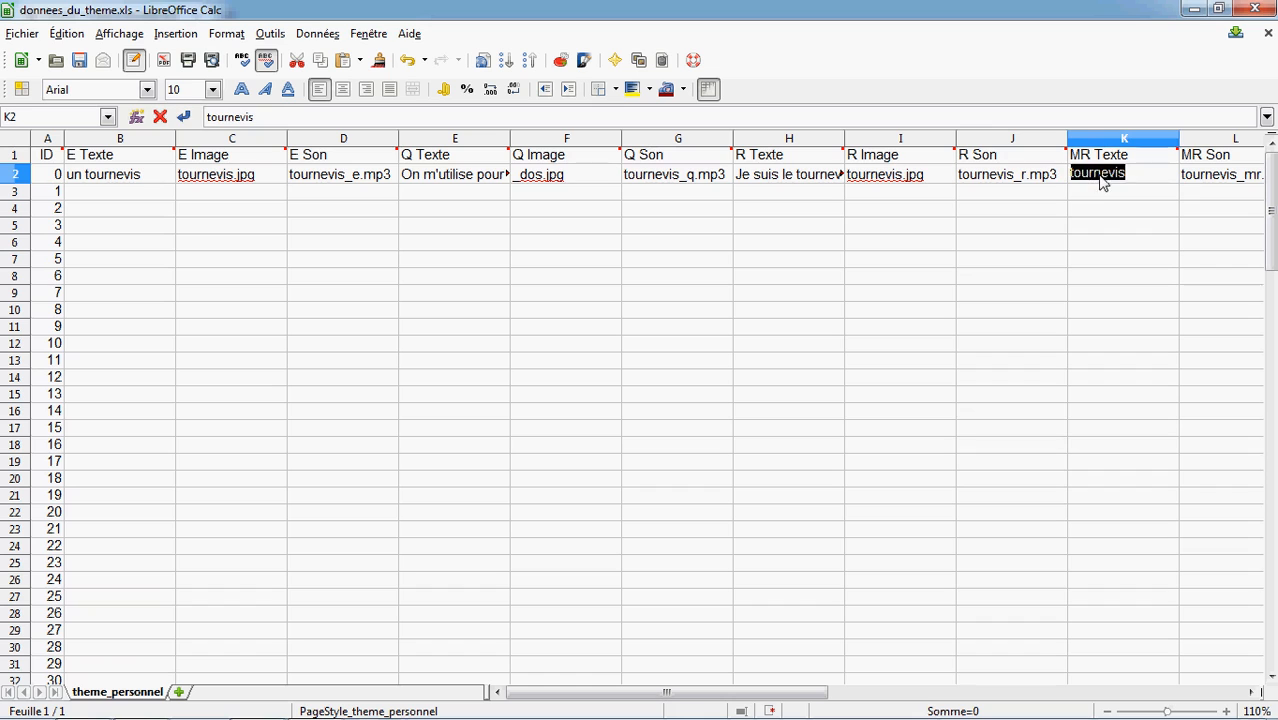
pyautogui.click(1096, 174)
pyautogui.write('/')
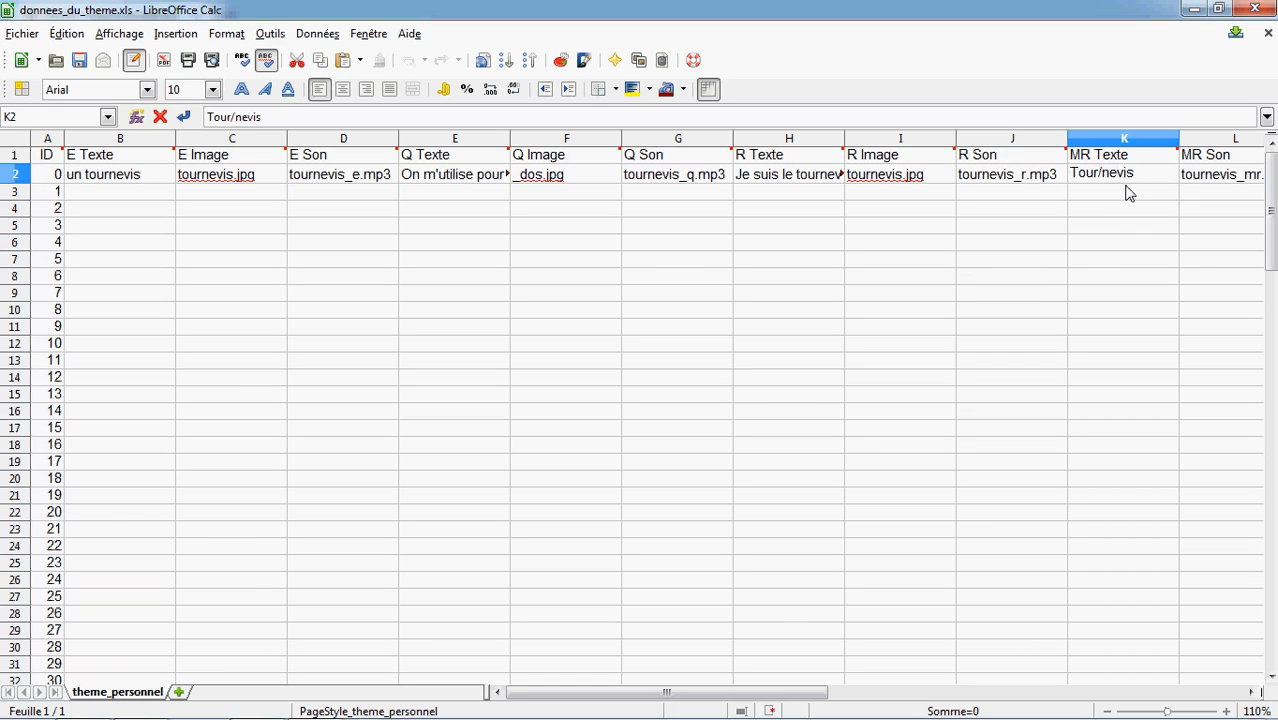
pyautogui.press('Right')
pyautogui.press('Right')
pyautogui.write('/')
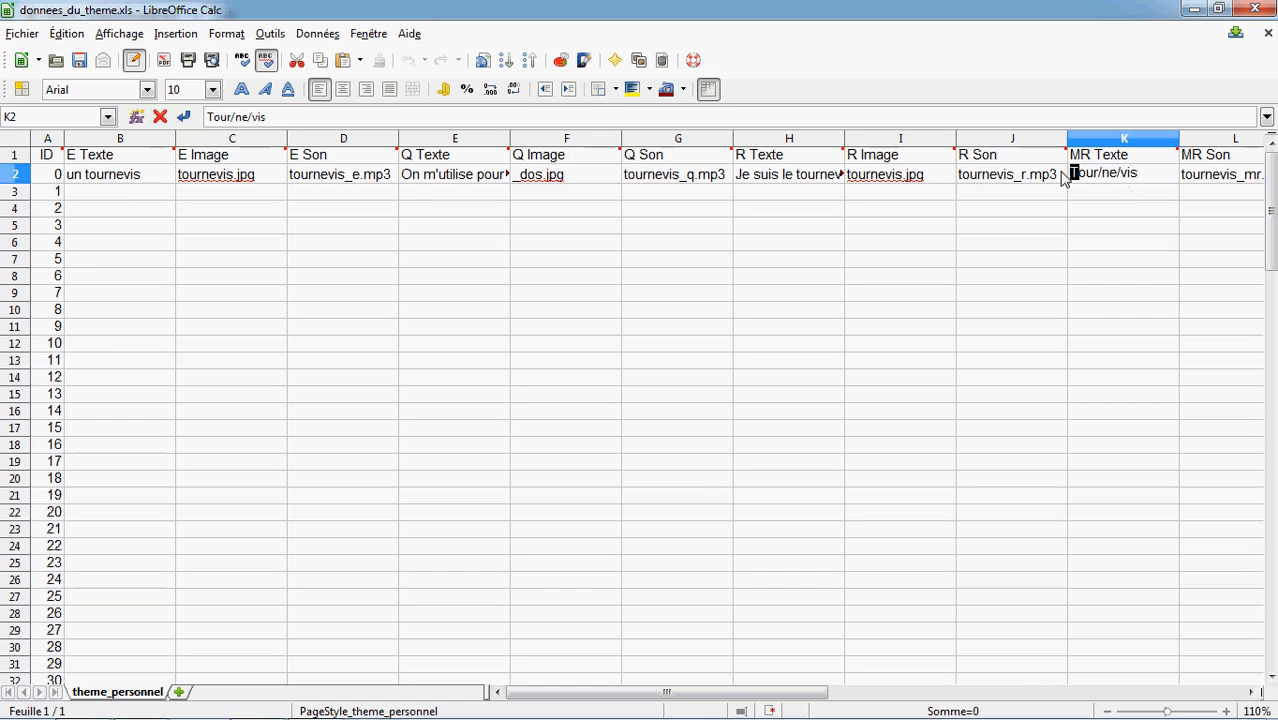
pyautogui.write('t')
pyautogui.click(132, 195)
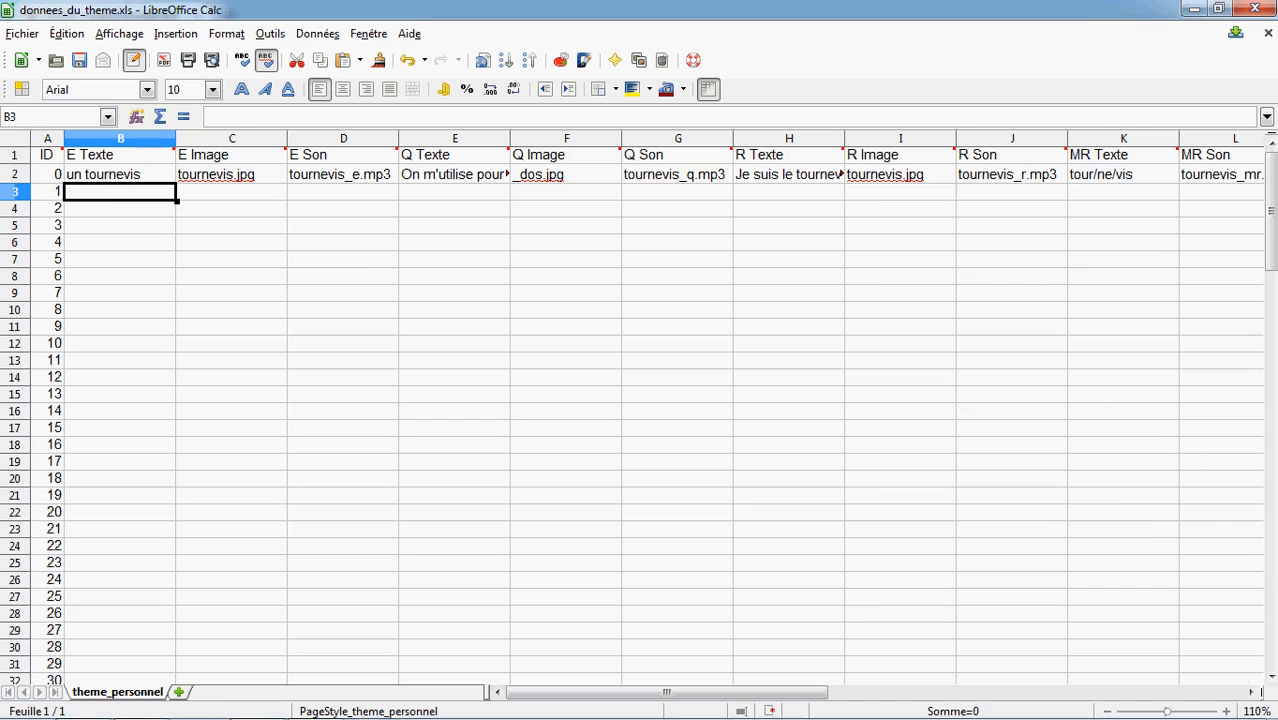
# Open the _donnees_saisies.xls workbook from the materiaux tutoriel folder
pyautogui.click(1271, 706)
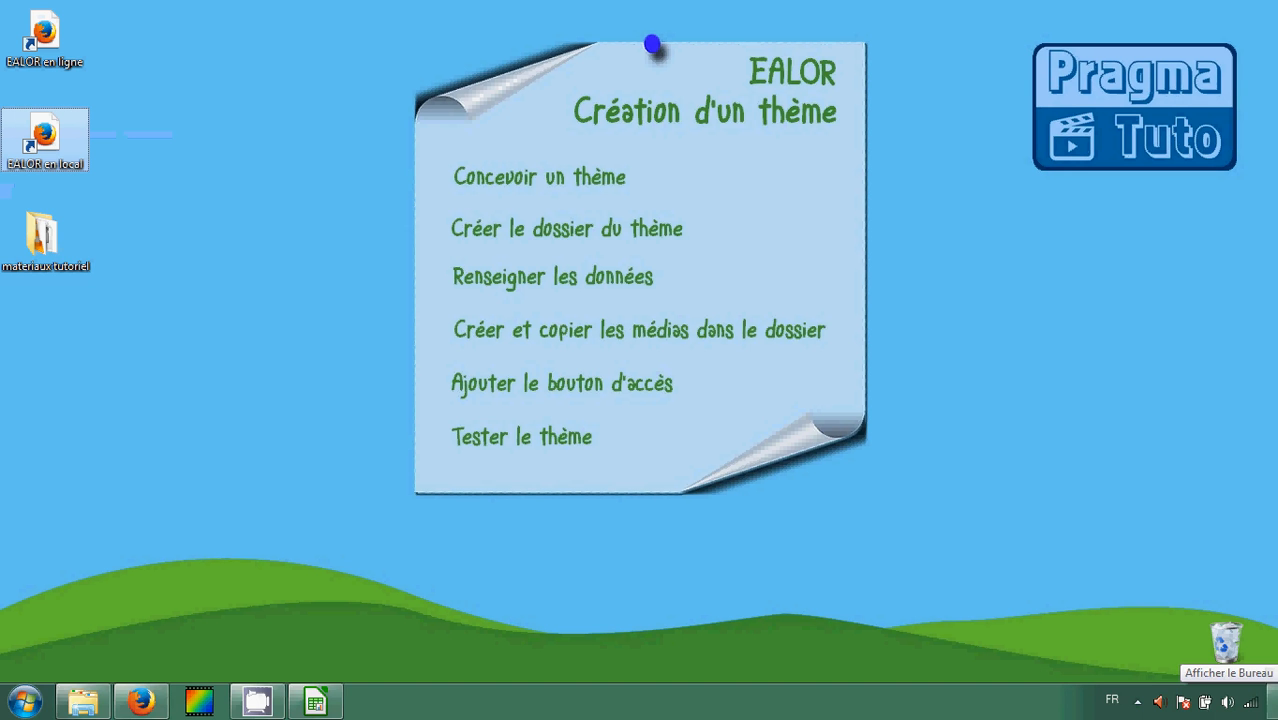
pyautogui.doubleClick(49, 247)
pyautogui.click(683, 155)
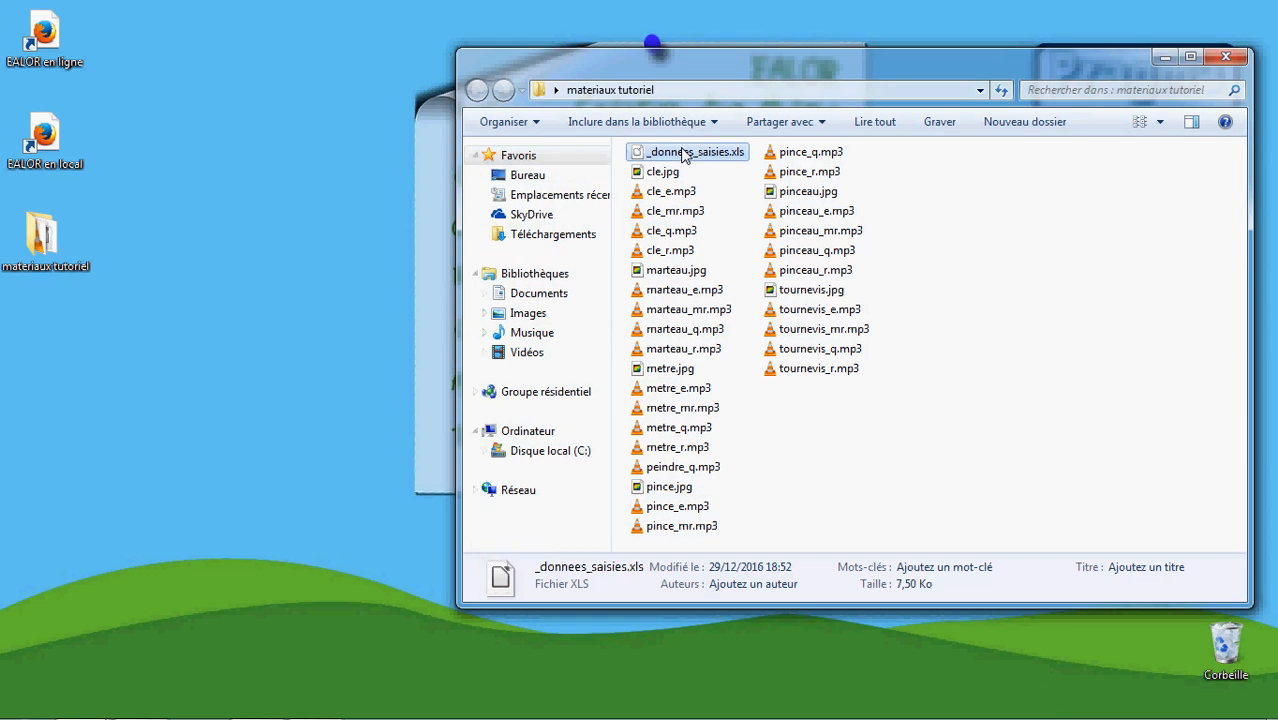
pyautogui.doubleClick(683, 155)
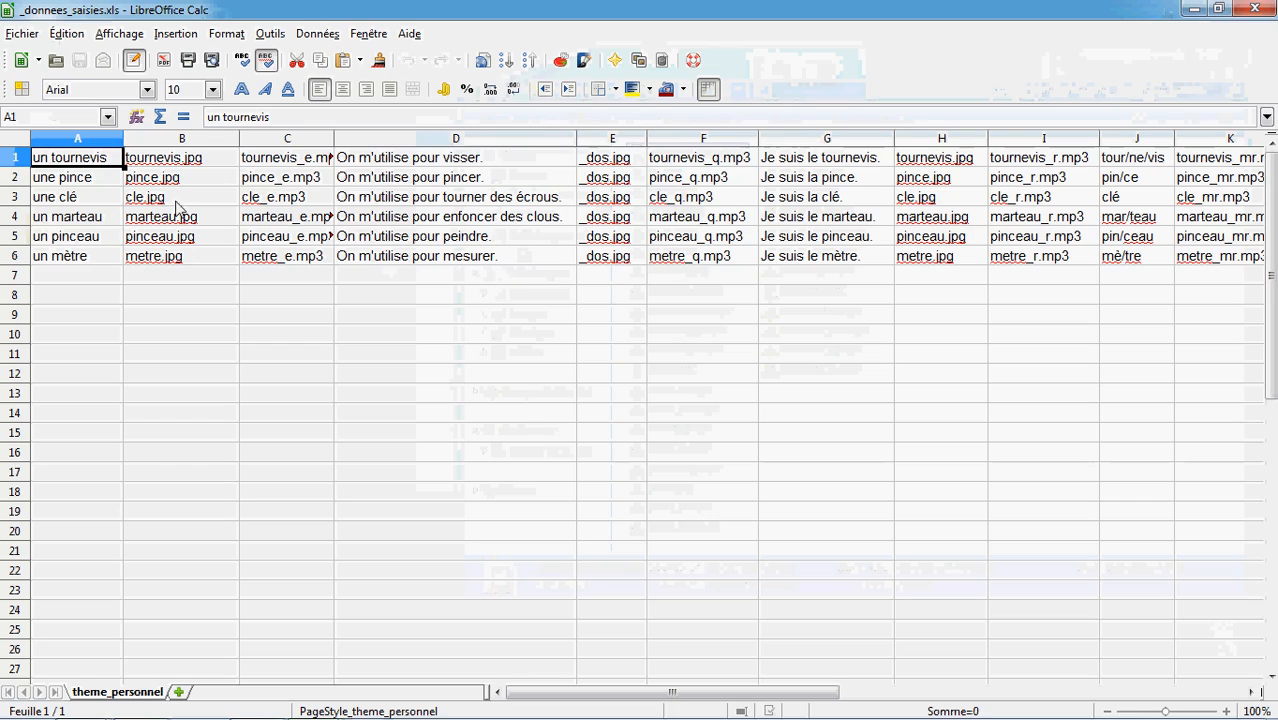
# Copy the card data range A1:K6 from _donnees_saisies.xls and close that workbook
pyautogui.moveTo(80, 165)
pyautogui.moveTo(85, 165); pyautogui.dragTo(1210, 256)
pyautogui.rightClick(1210, 256)
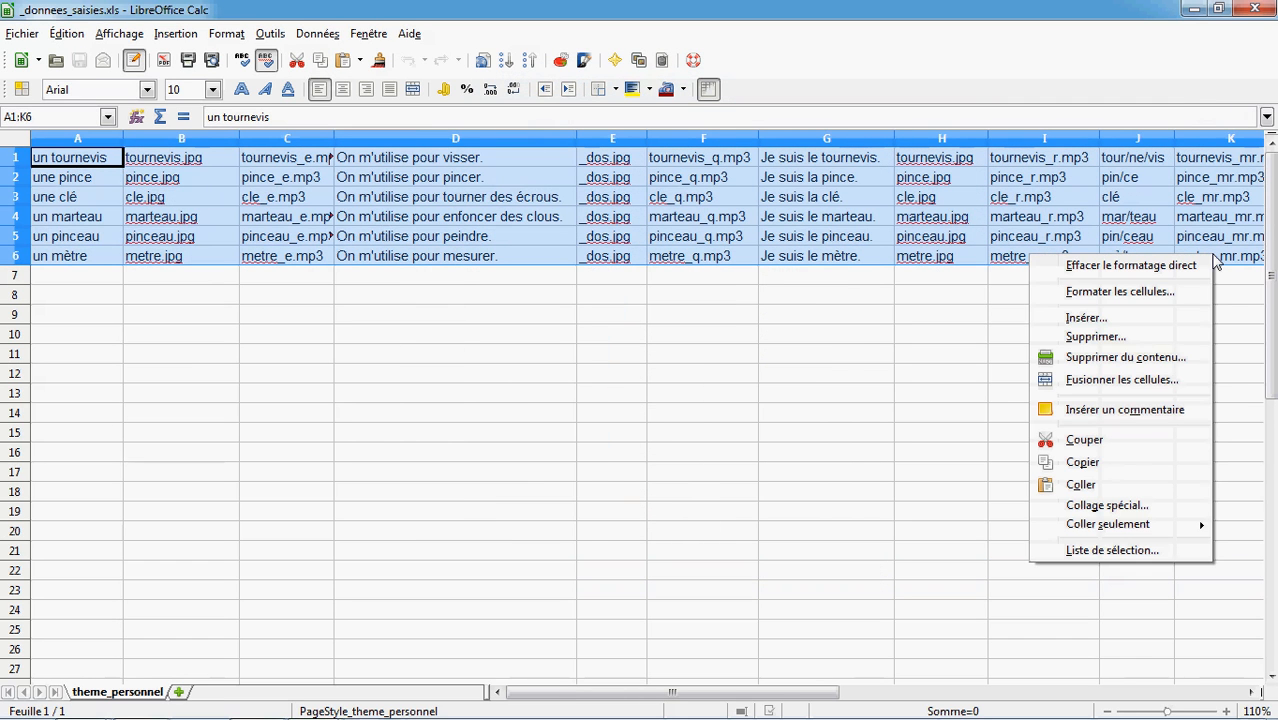
pyautogui.click(1092, 465)
pyautogui.click(1254, 9)
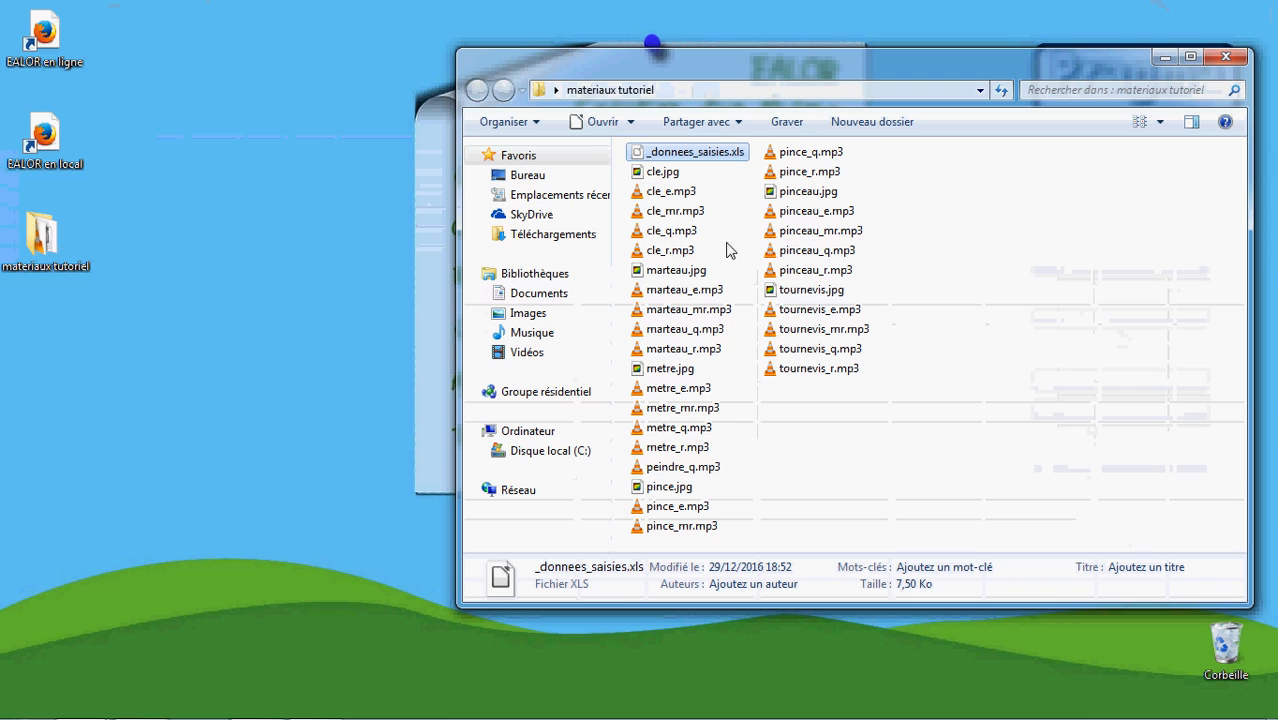
# Paste the copied card data into donnees_du_theme.xls starting at cell B2
pyautogui.click(315, 711)
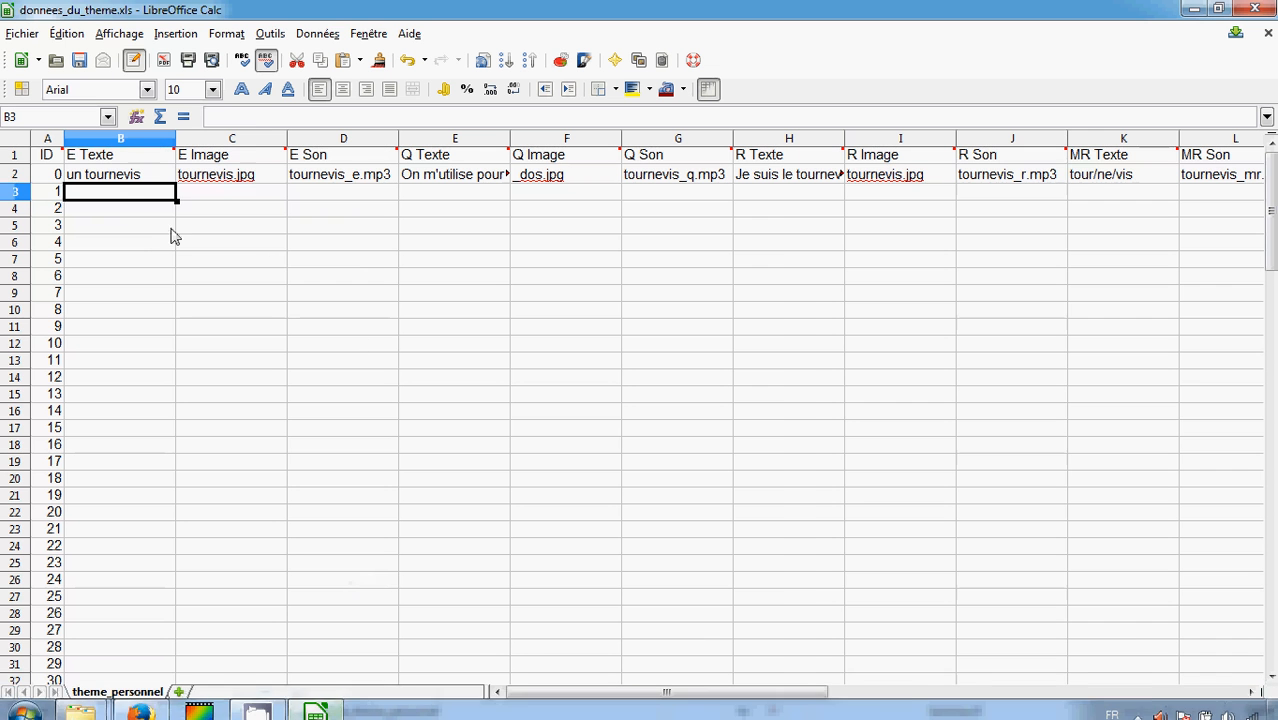
pyautogui.click(110, 176)
pyautogui.rightClick(110, 176)
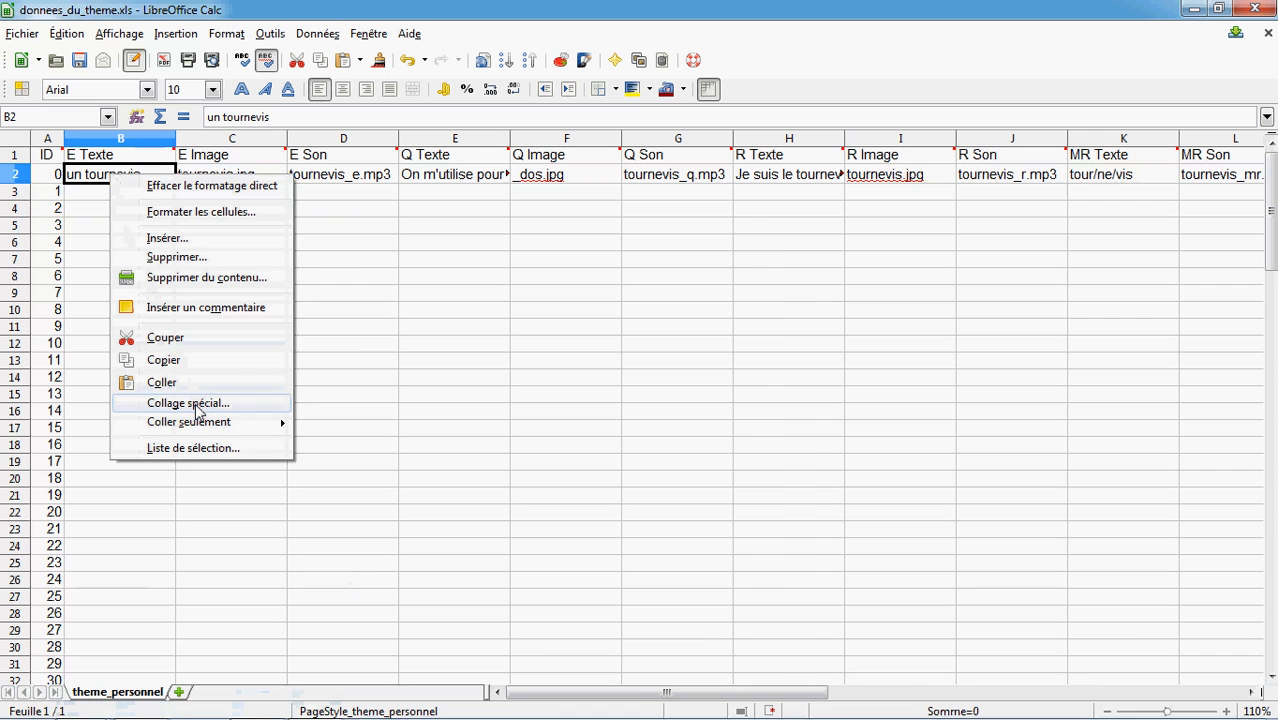
pyautogui.click(197, 387)
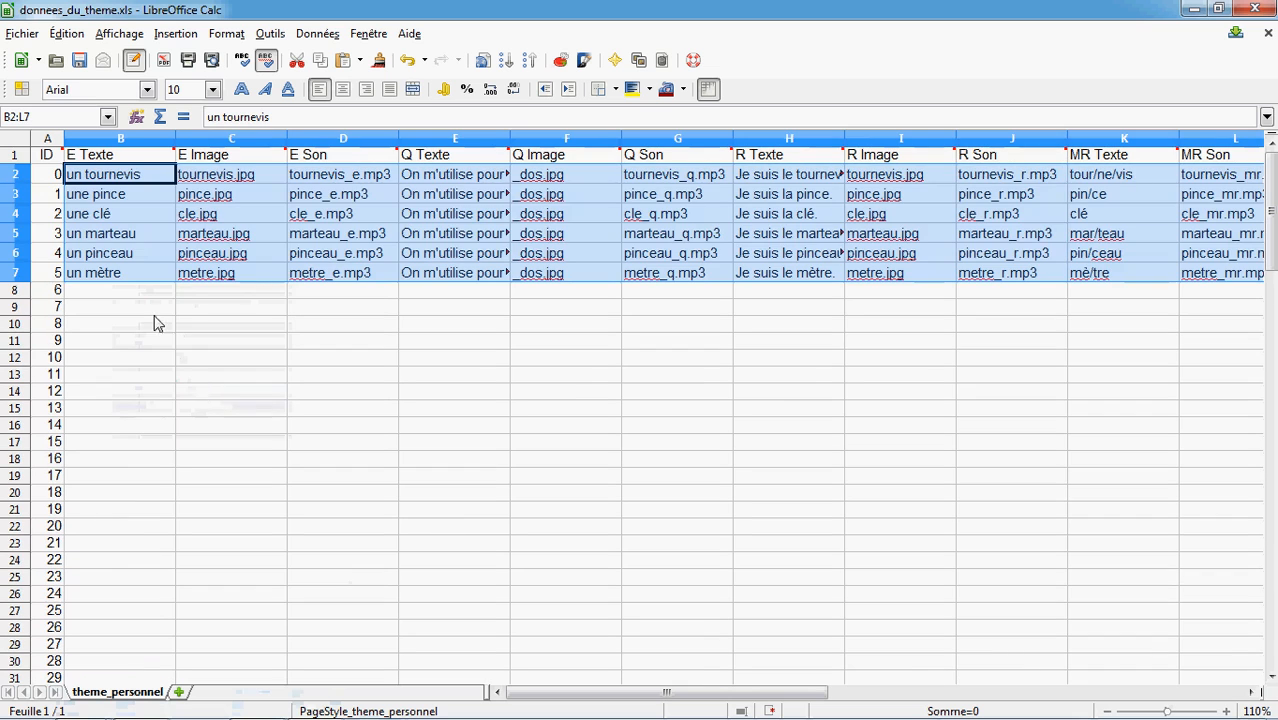
pyautogui.click(116, 174)
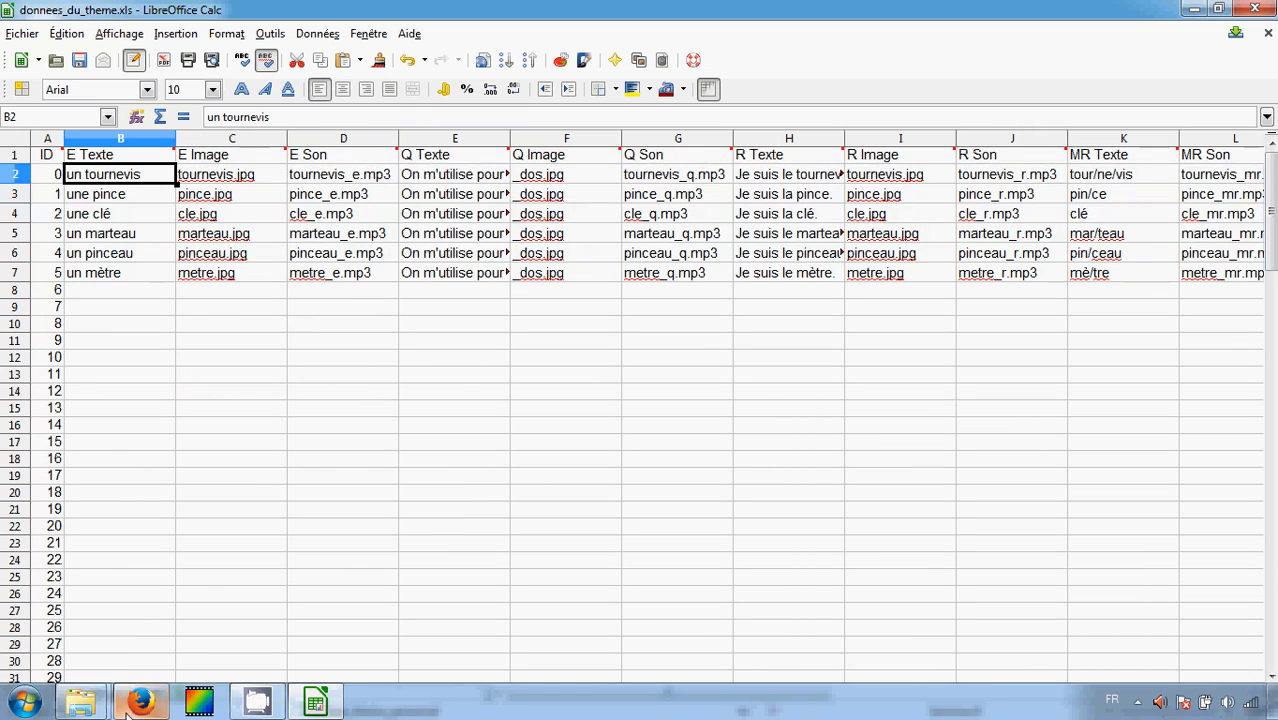
# Read the tutorial's important note about ordering cards by the reference word column
pyautogui.click(138, 703)
pyautogui.scroll(-6, 305, 478)
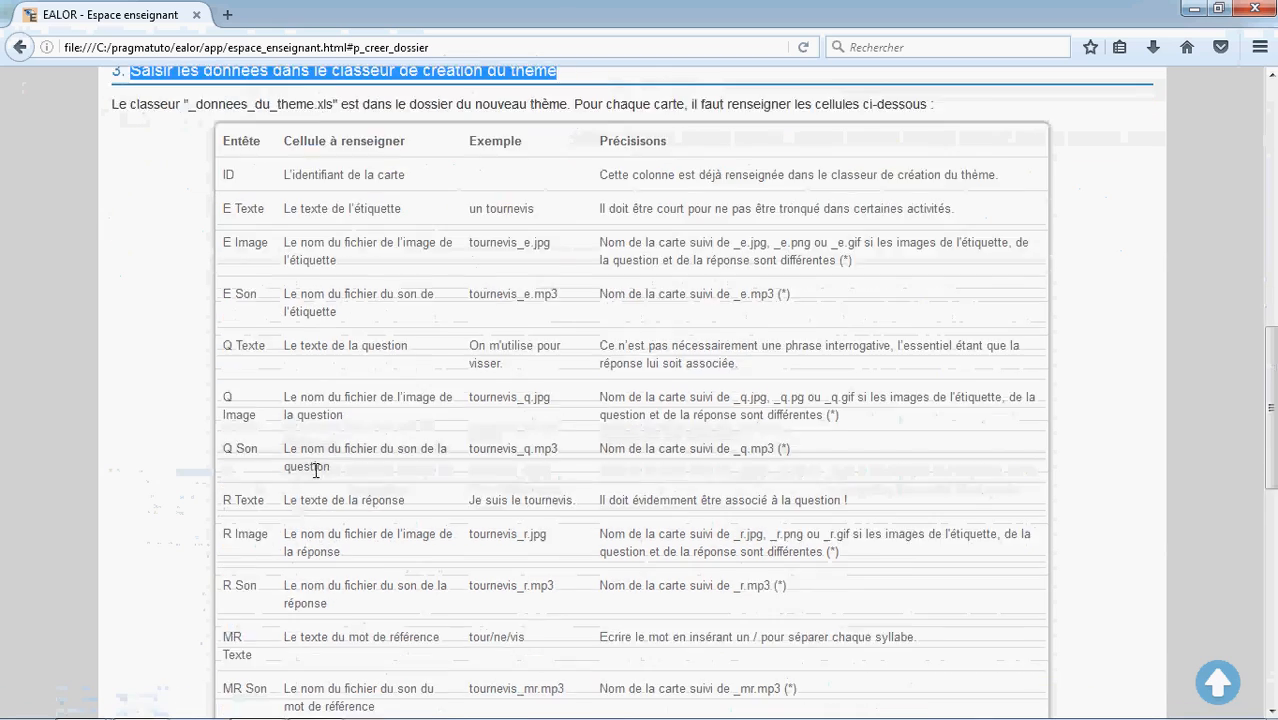
pyautogui.scroll(-2, 320, 478)
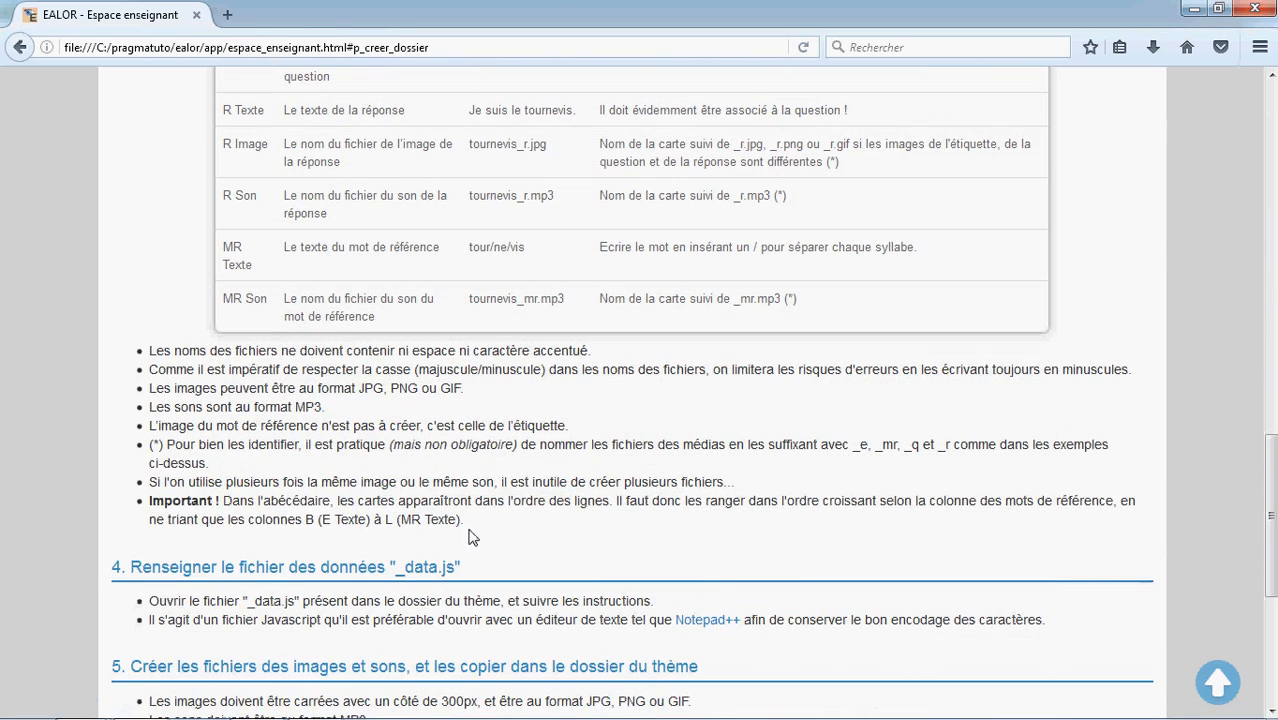
pyautogui.moveTo(466, 521); pyautogui.dragTo(160, 497)
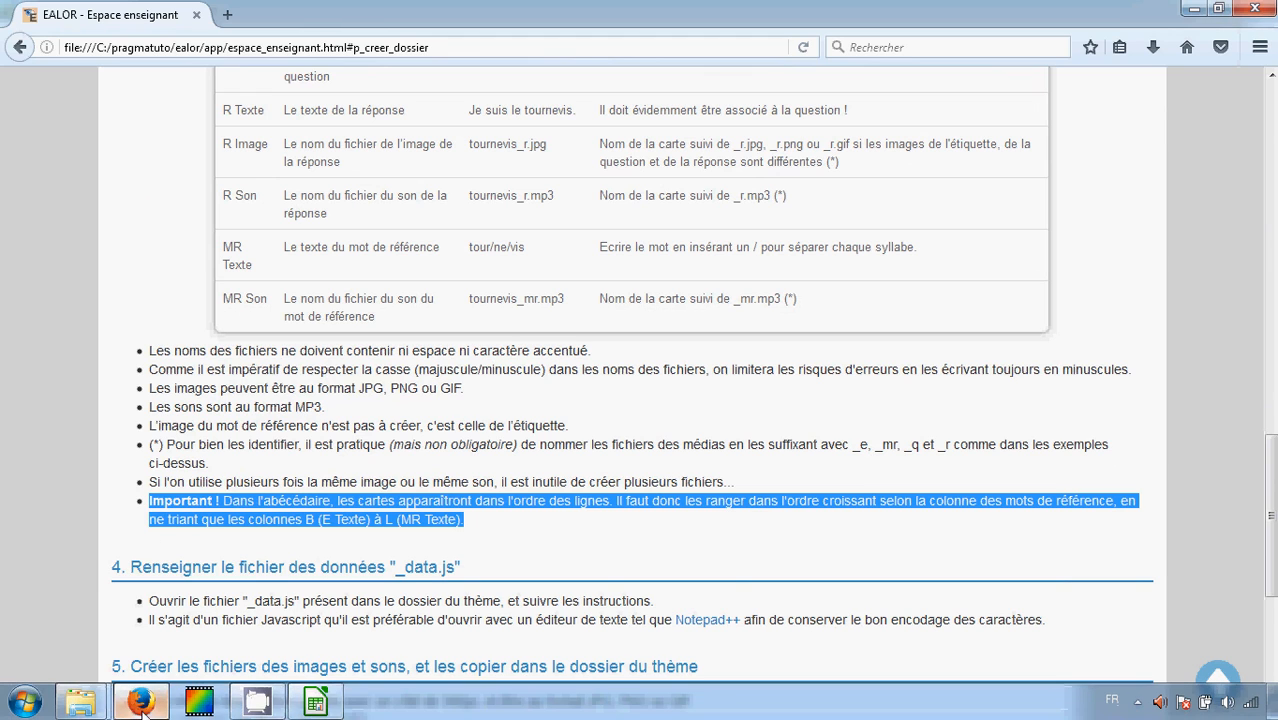
# Sort the card rows B2:L7 ascending by column K, without treating the first row as column labels
pyautogui.click(315, 703)
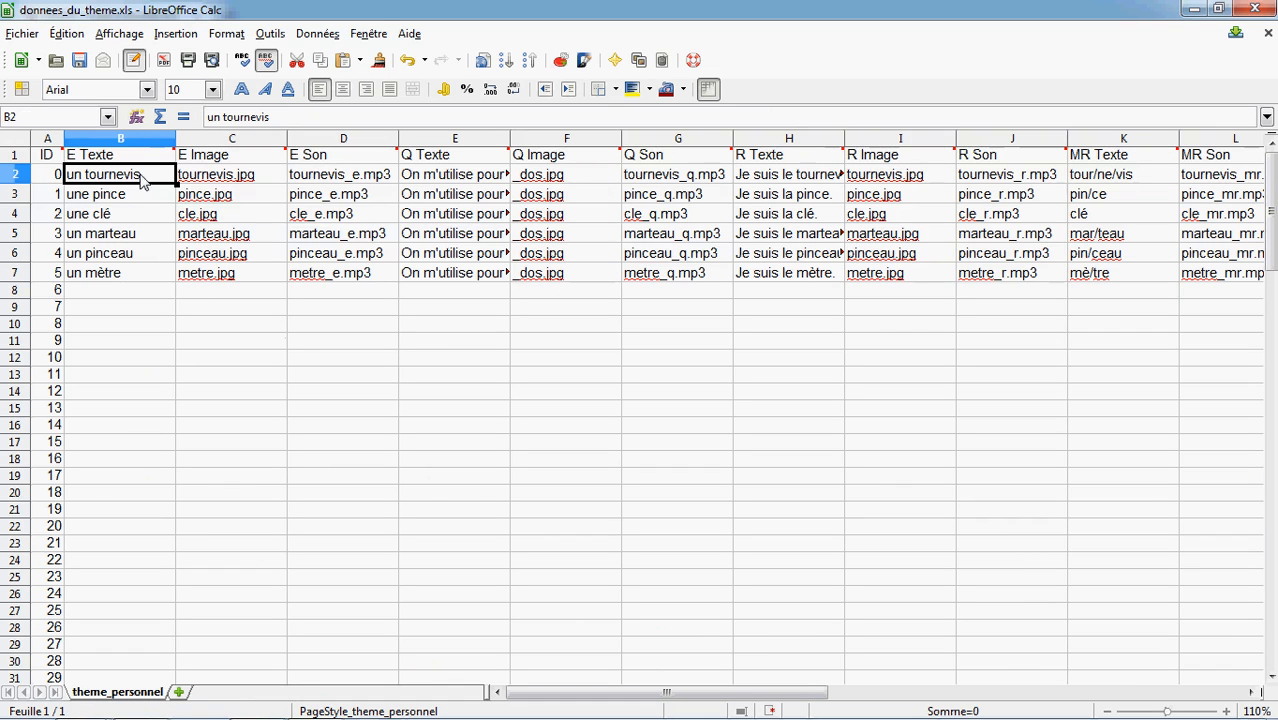
pyautogui.moveTo(143, 177); pyautogui.dragTo(1197, 282)
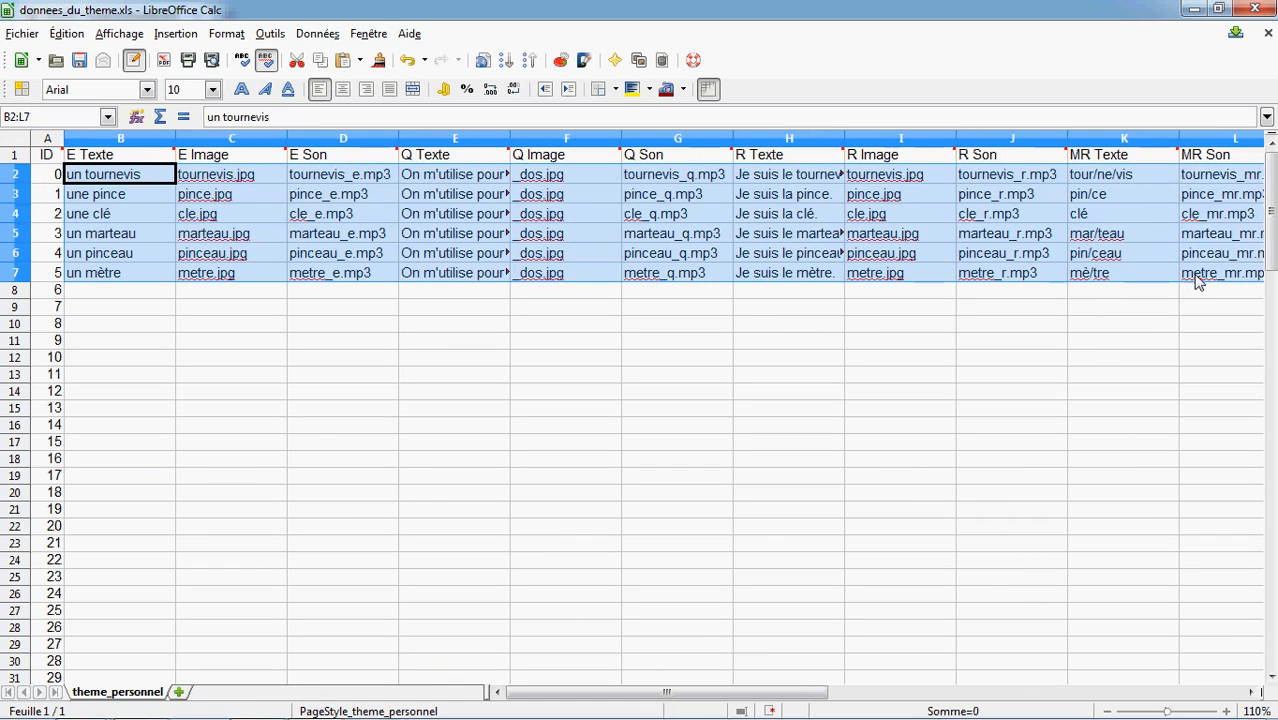
pyautogui.click(314, 36)
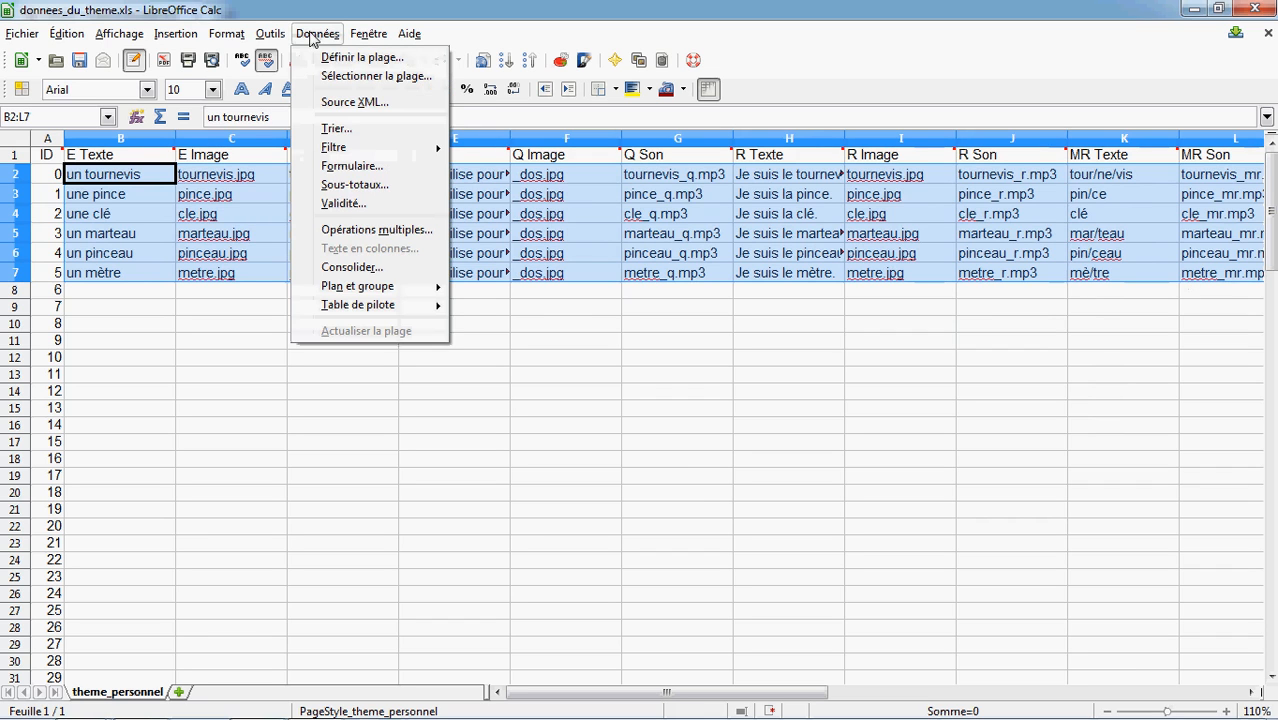
pyautogui.click(338, 129)
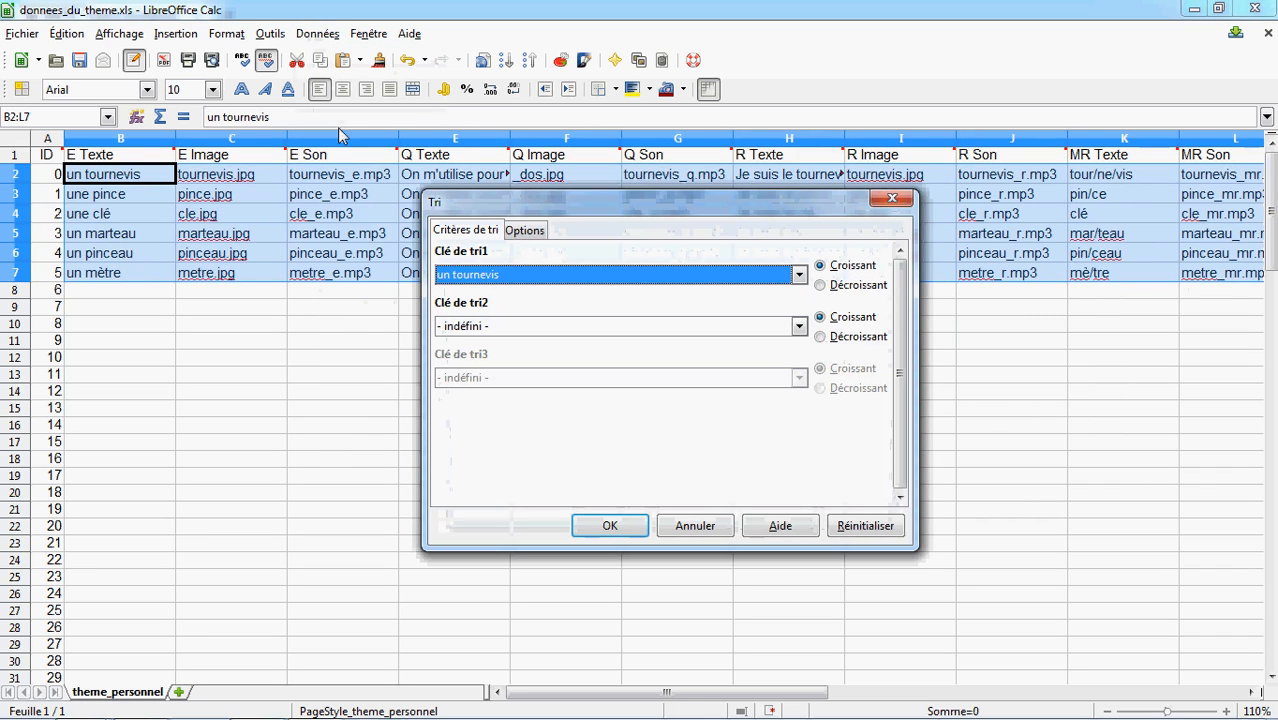
pyautogui.click(522, 232)
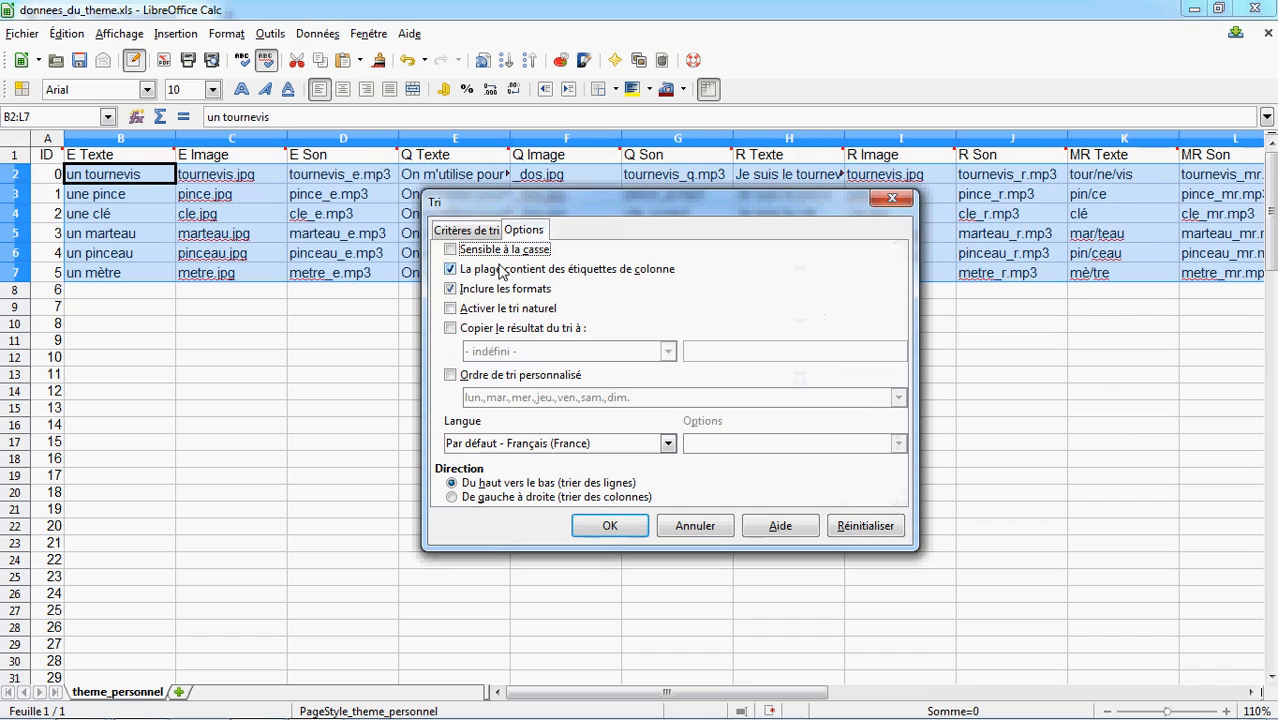
pyautogui.click(475, 232)
pyautogui.click(490, 276)
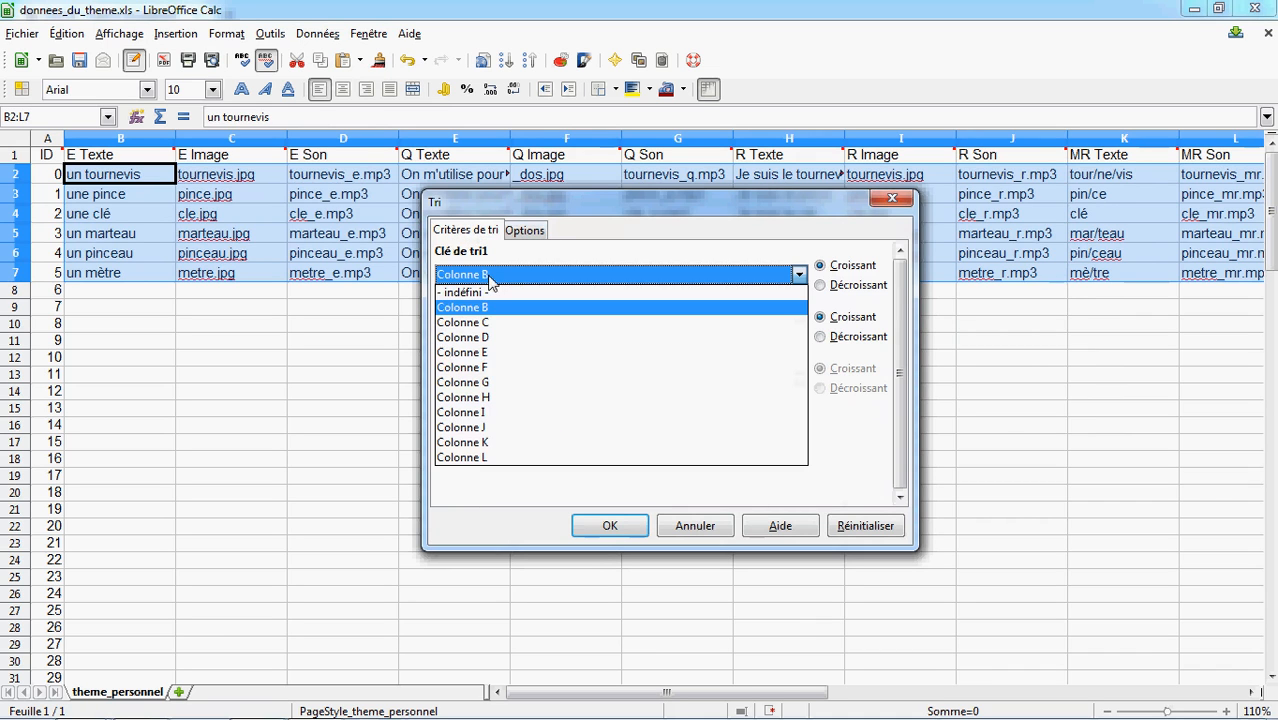
pyautogui.click(491, 442)
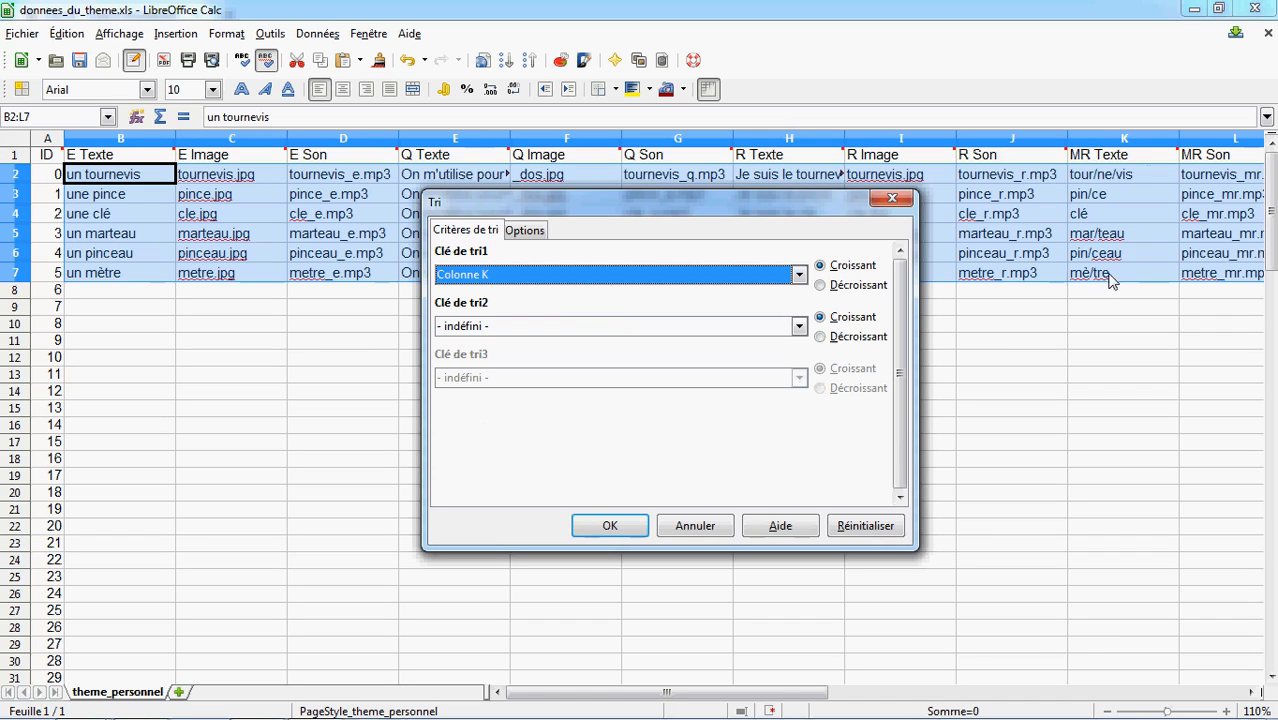
pyautogui.click(607, 526)
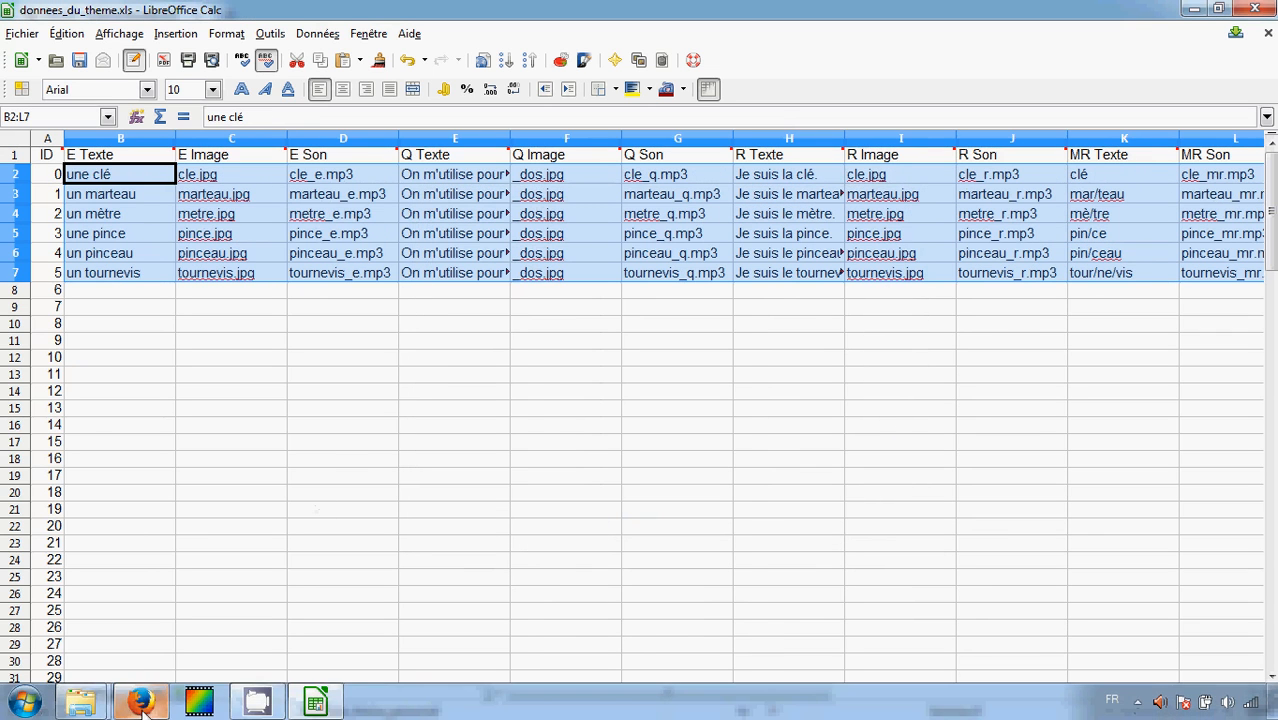
# Open the theme's _data.js file from the outils folder in Notepad++
pyautogui.click(140, 703)
pyautogui.scroll(-4, 470, 365)
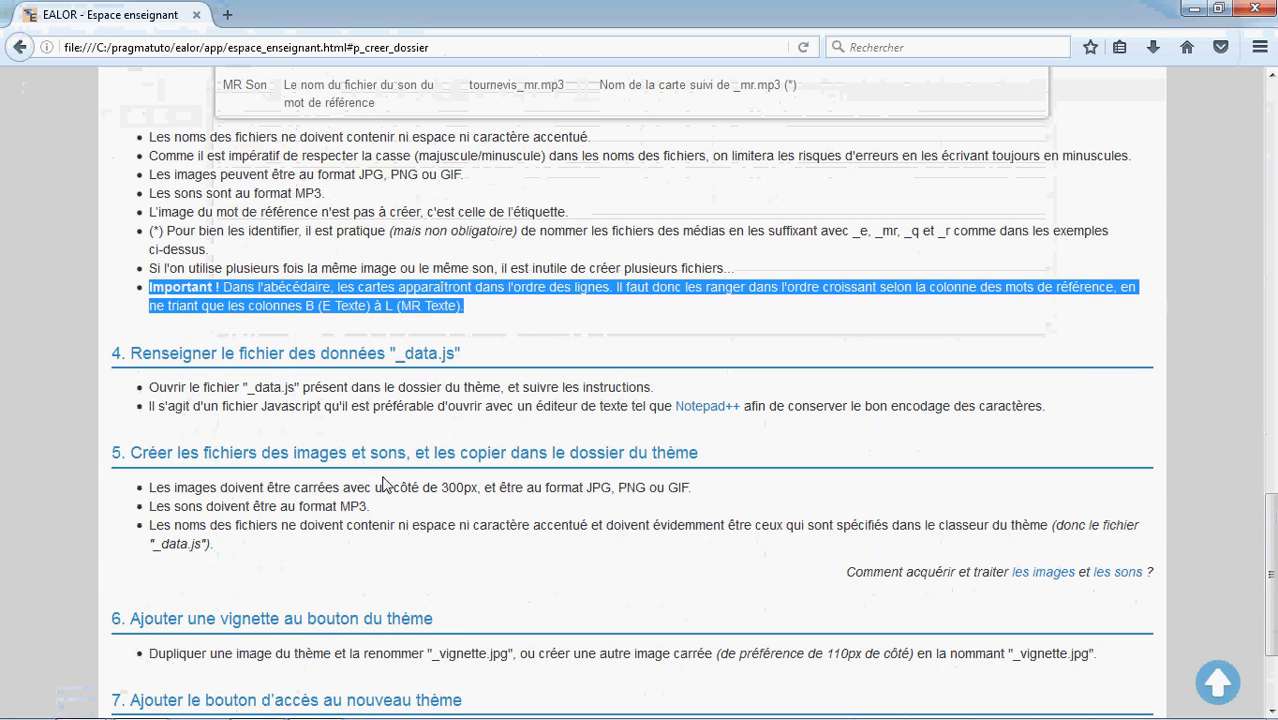
pyautogui.moveTo(467, 362); pyautogui.dragTo(132, 360)
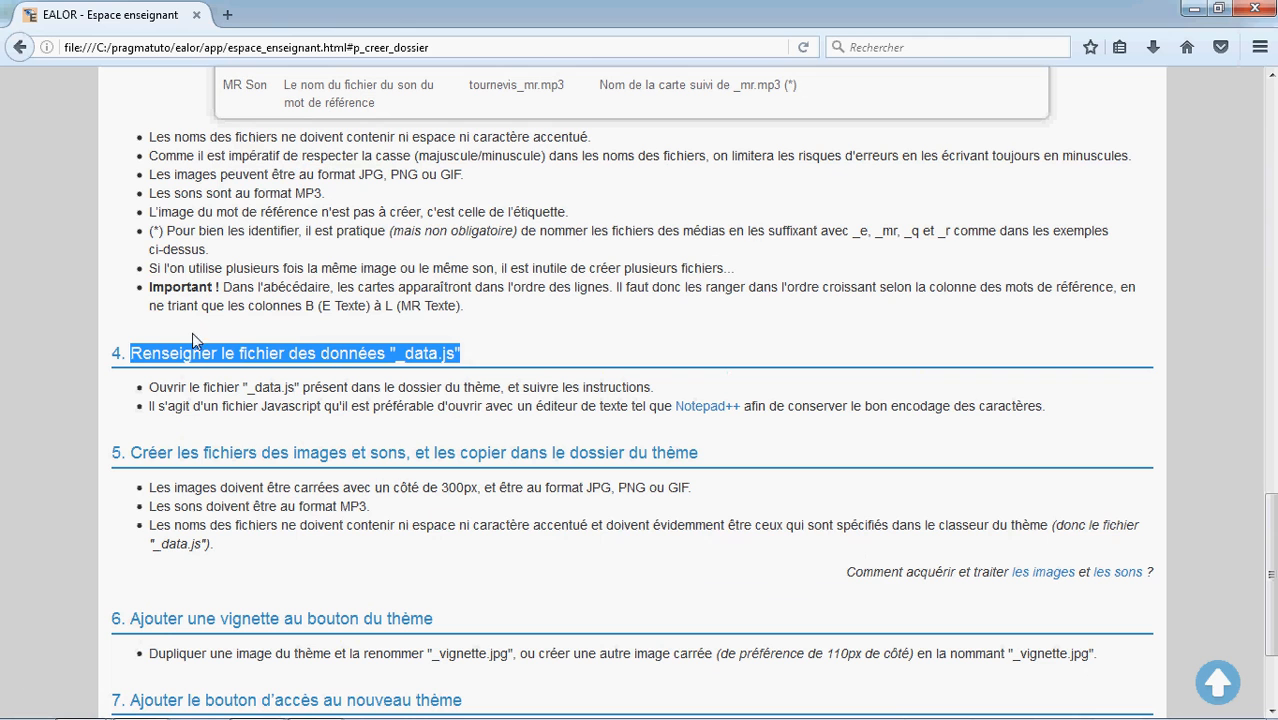
pyautogui.click(86, 704)
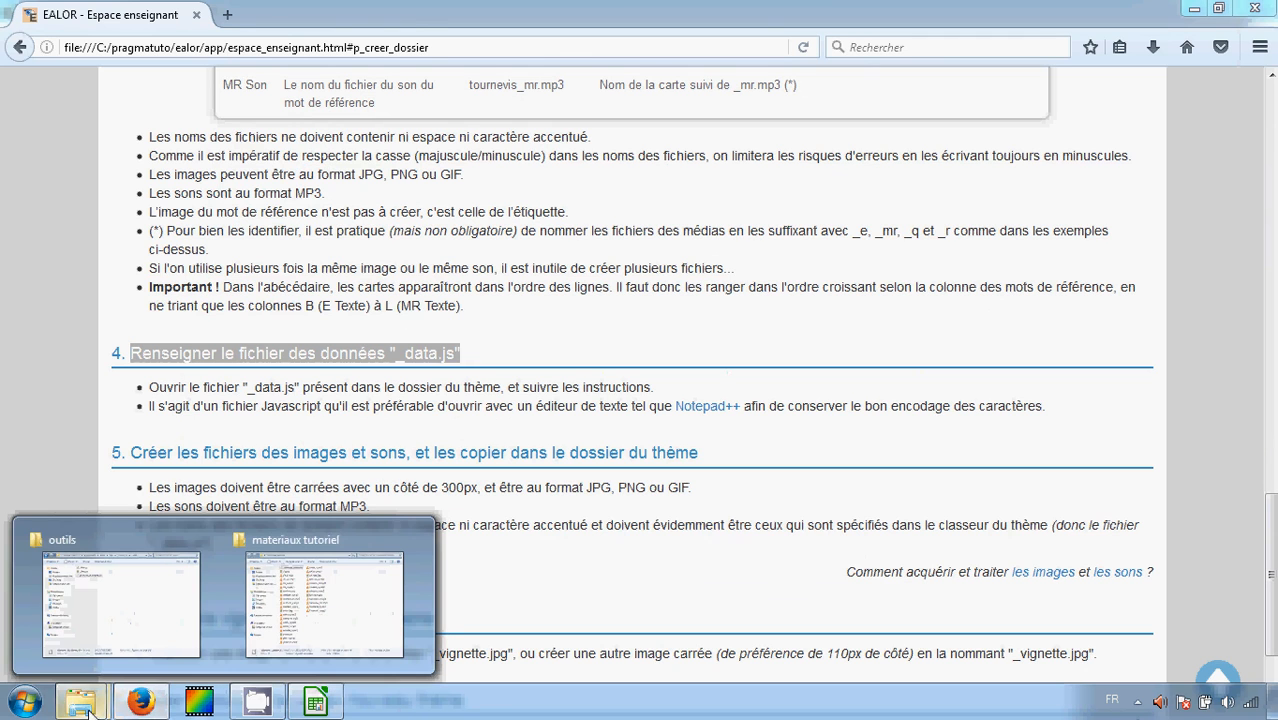
pyautogui.click(115, 632)
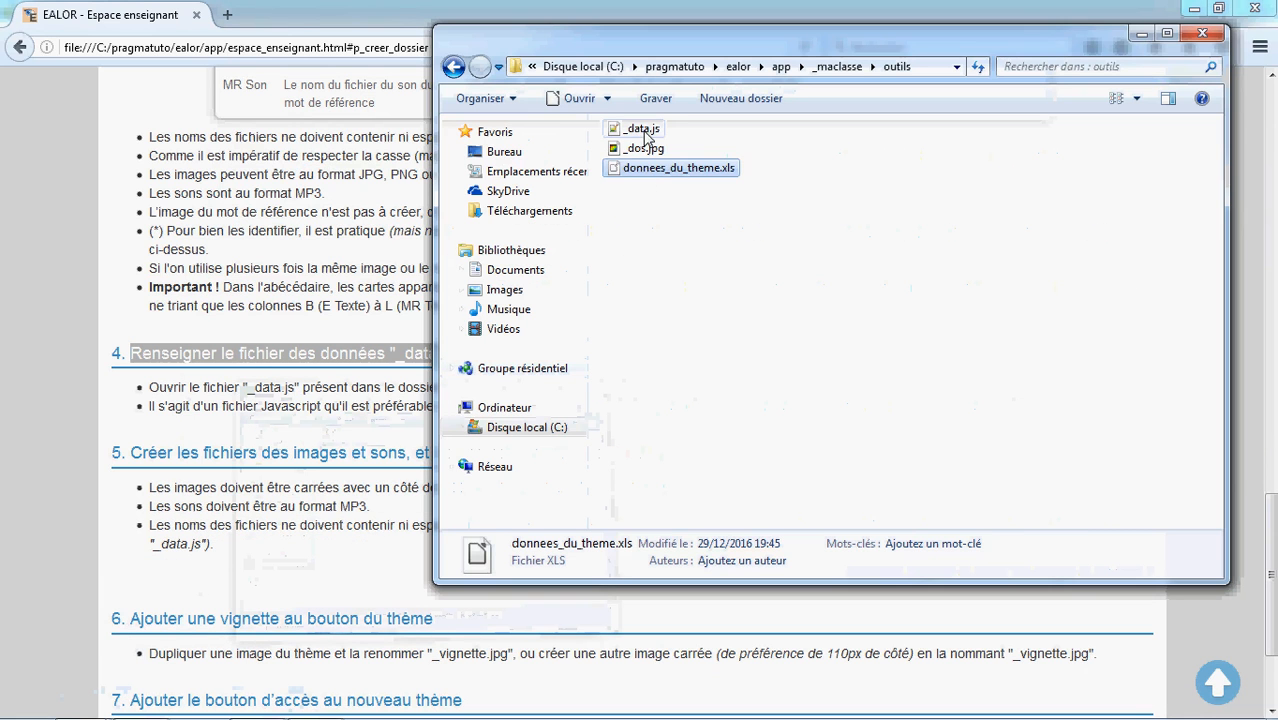
pyautogui.doubleClick(643, 130)
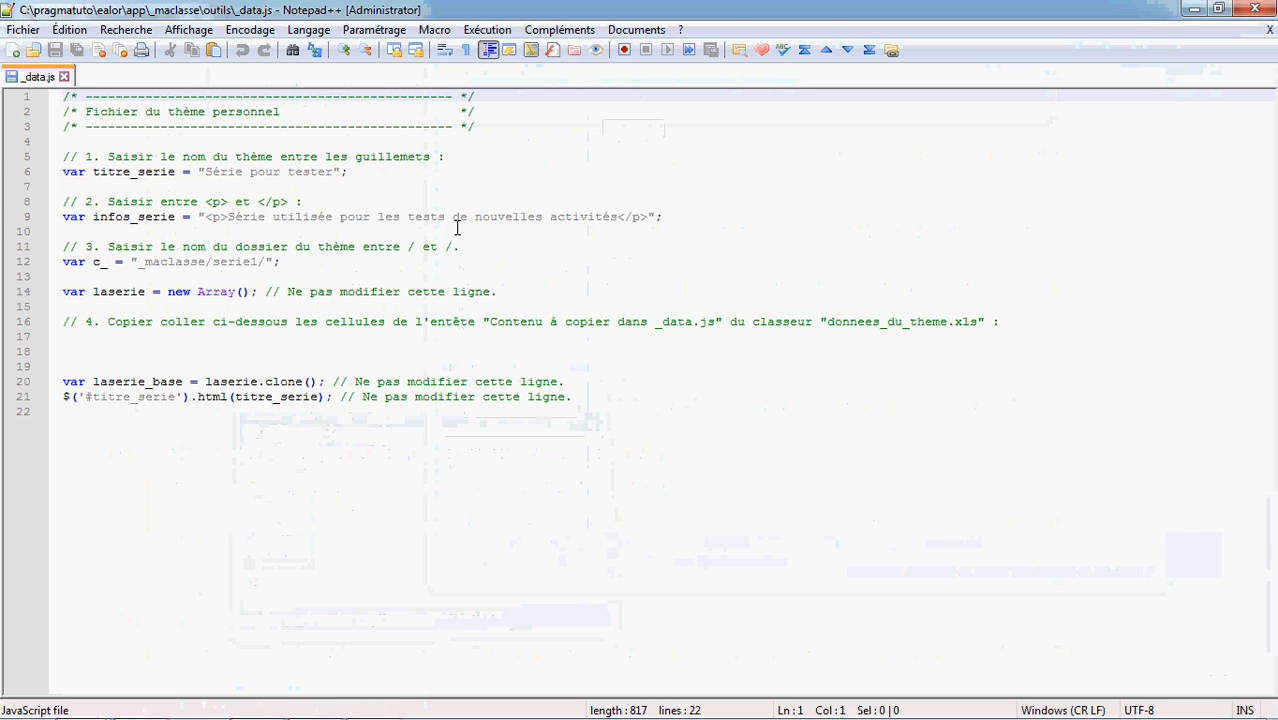
# Set the theme title titre_serie to "Les outils du bricoleur"
pyautogui.moveTo(336, 172); pyautogui.dragTo(216, 176)
pyautogui.write('Les outils d')
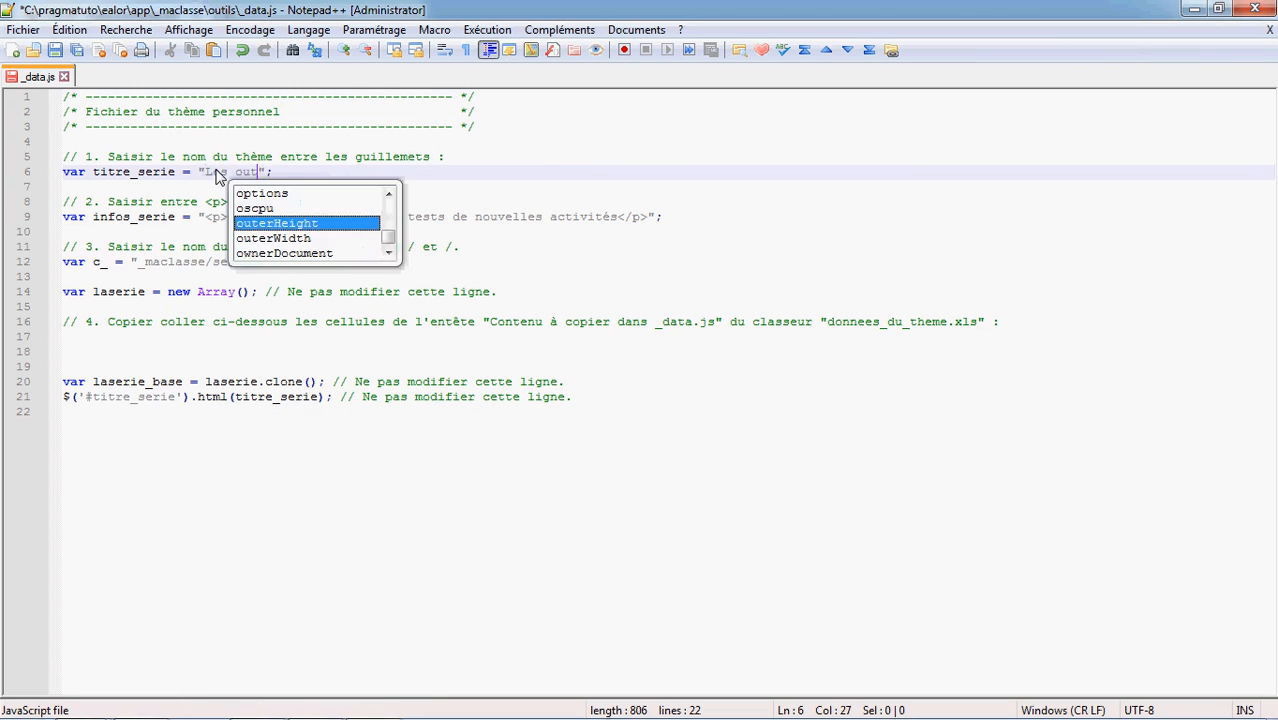
pyautogui.write('u bricoleur')
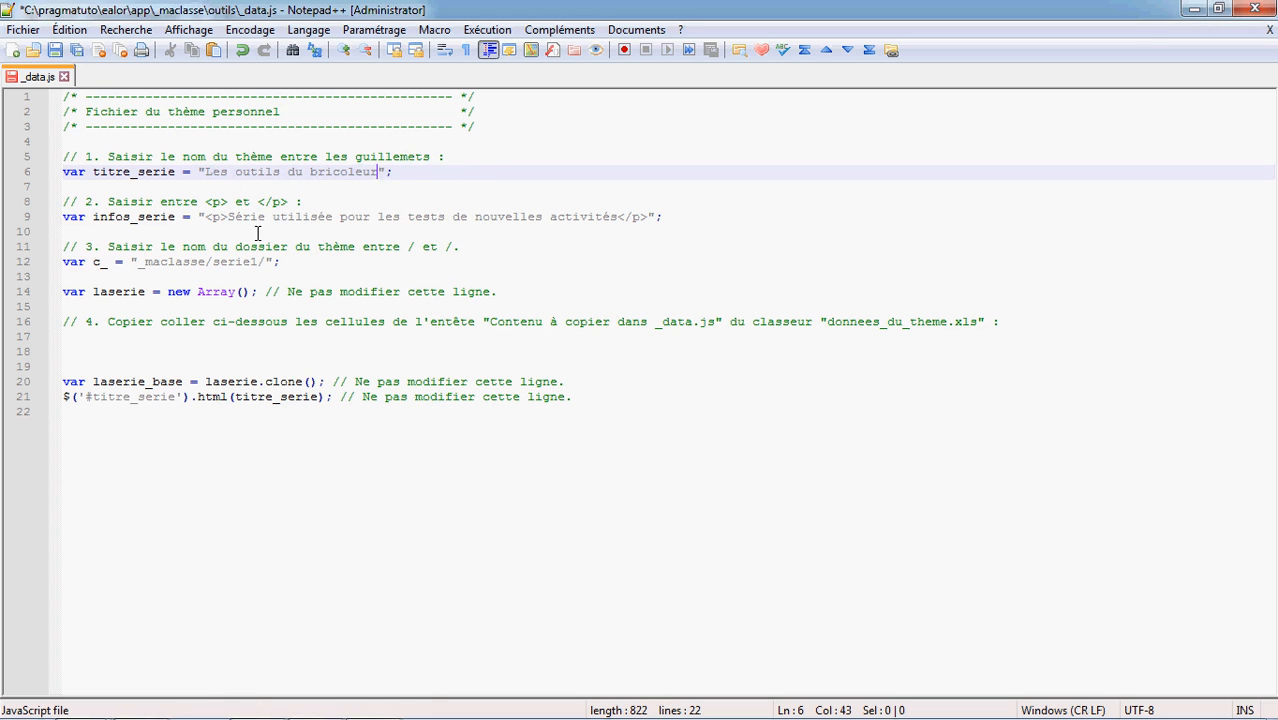
# Set the infos_serie description to "Série pour le tutoriel" inside the paragraph tags
pyautogui.moveTo(621, 217); pyautogui.dragTo(283, 217)
pyautogui.write('pour ')
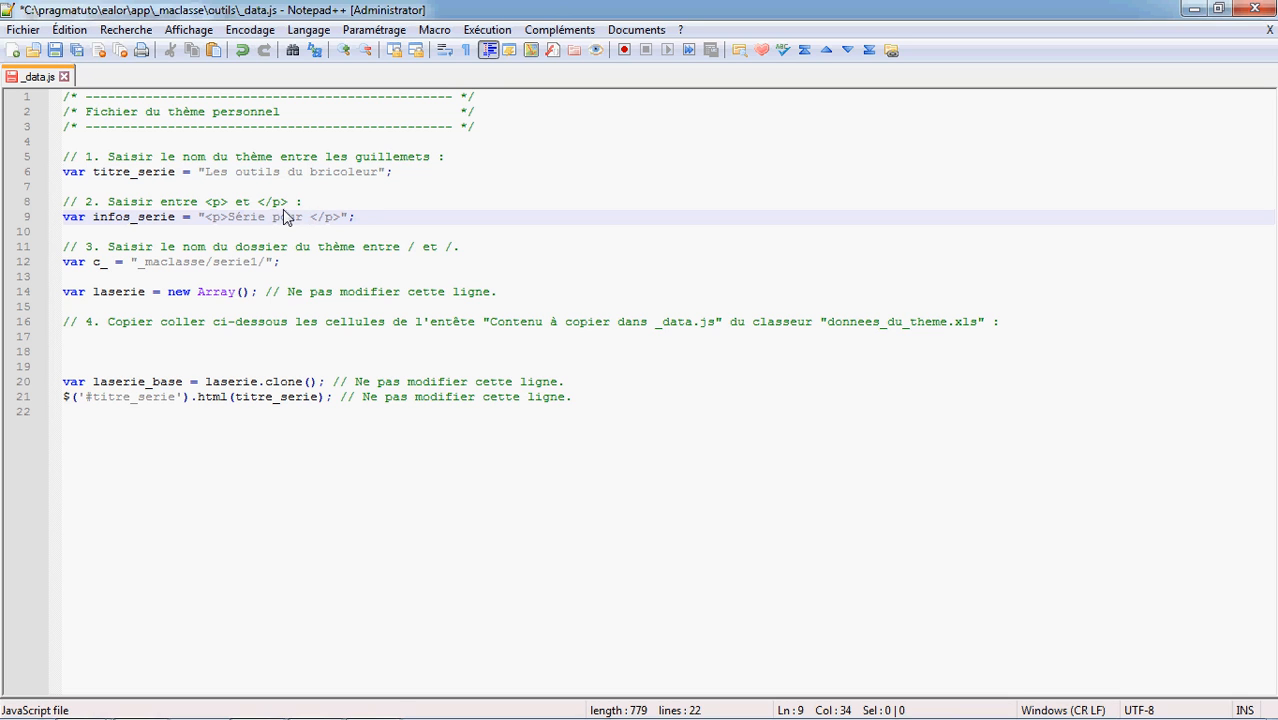
pyautogui.write('le tutoriel')
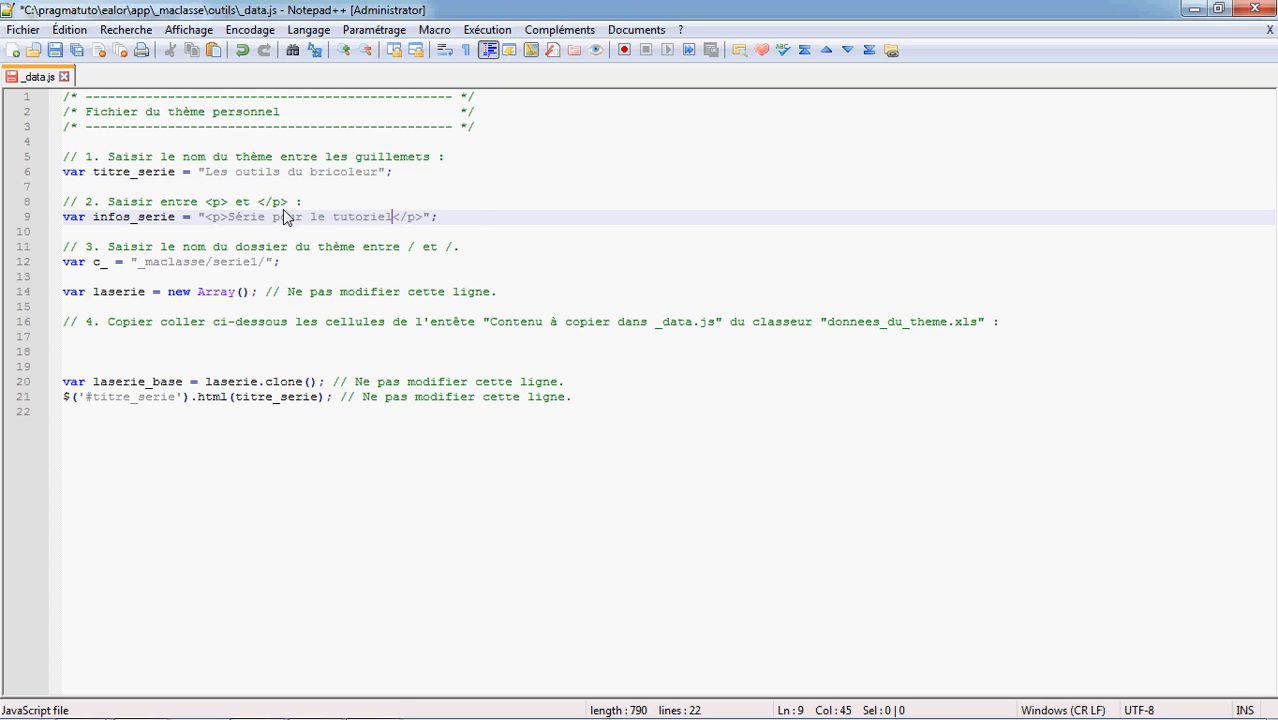
# Set the theme folder path c_ to "_maclasse/outils/" and place the cursor on the empty paste line
pyautogui.moveTo(258, 261); pyautogui.dragTo(213, 261)
pyautogui.write('outils')
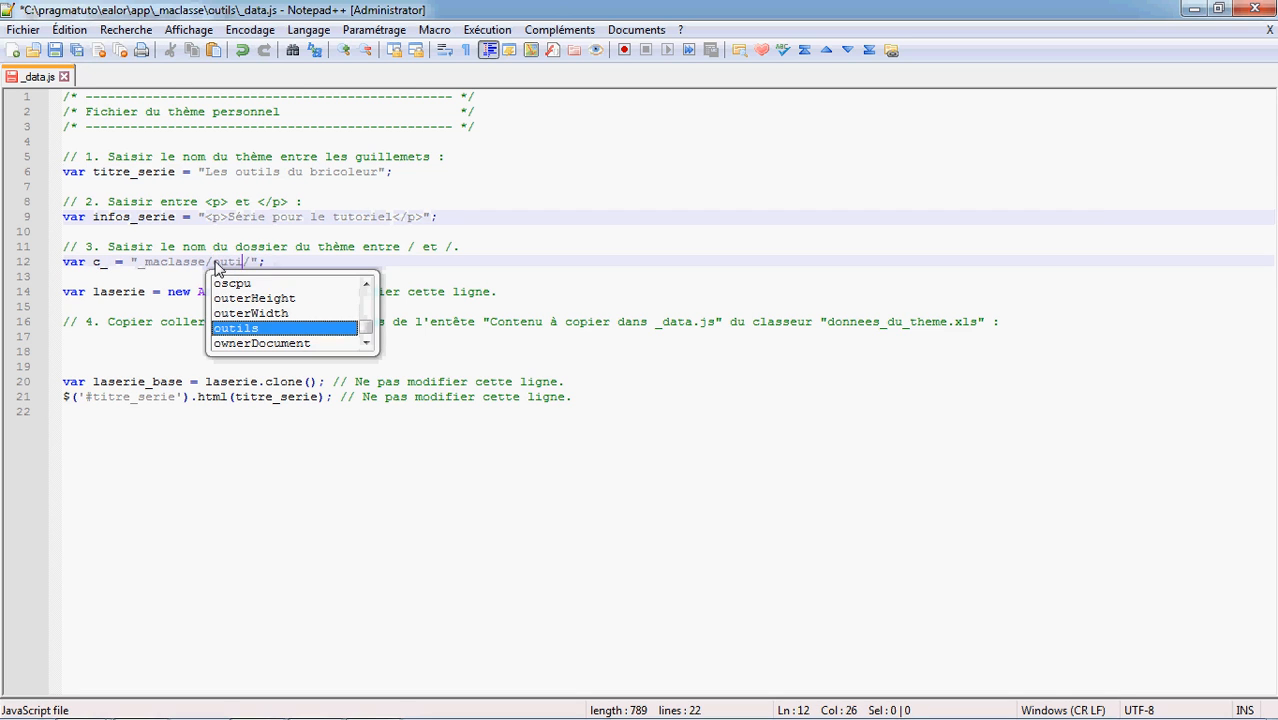
pyautogui.click(172, 349)
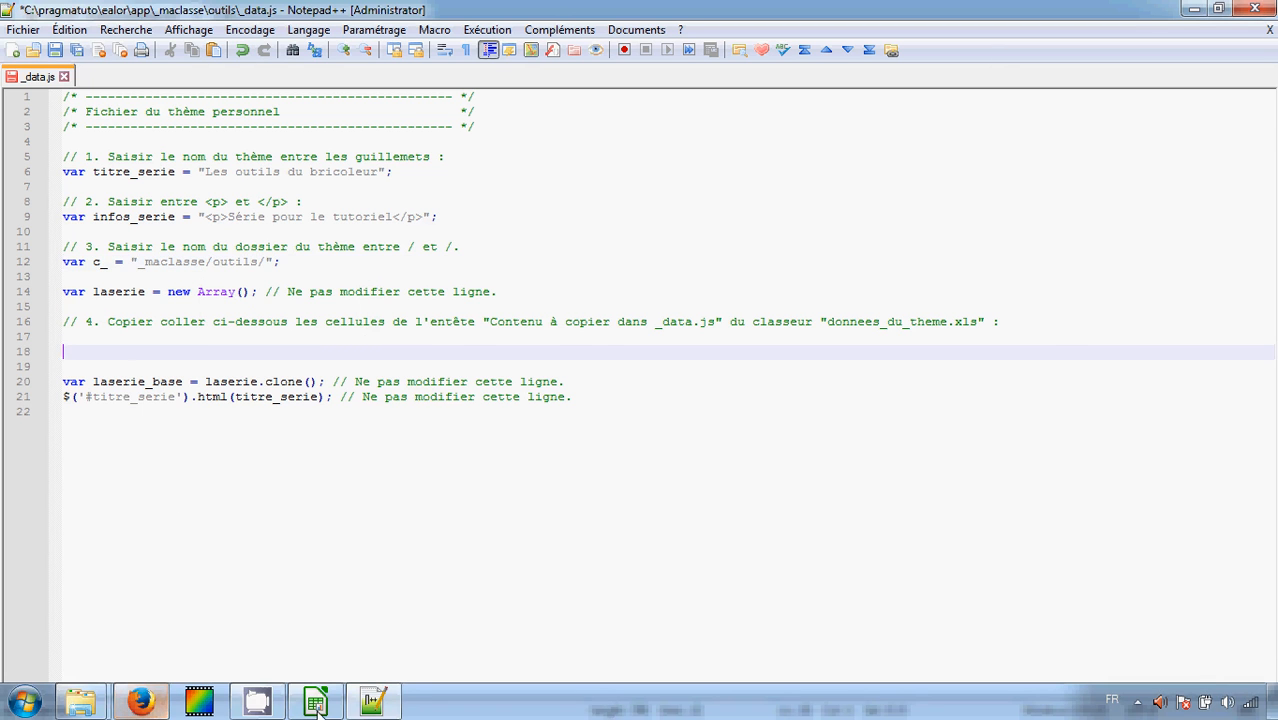
# Copy the generated code cells N2:N7 under "Contenu à copier dans _data.js" in the workbook
pyautogui.click(372, 702)
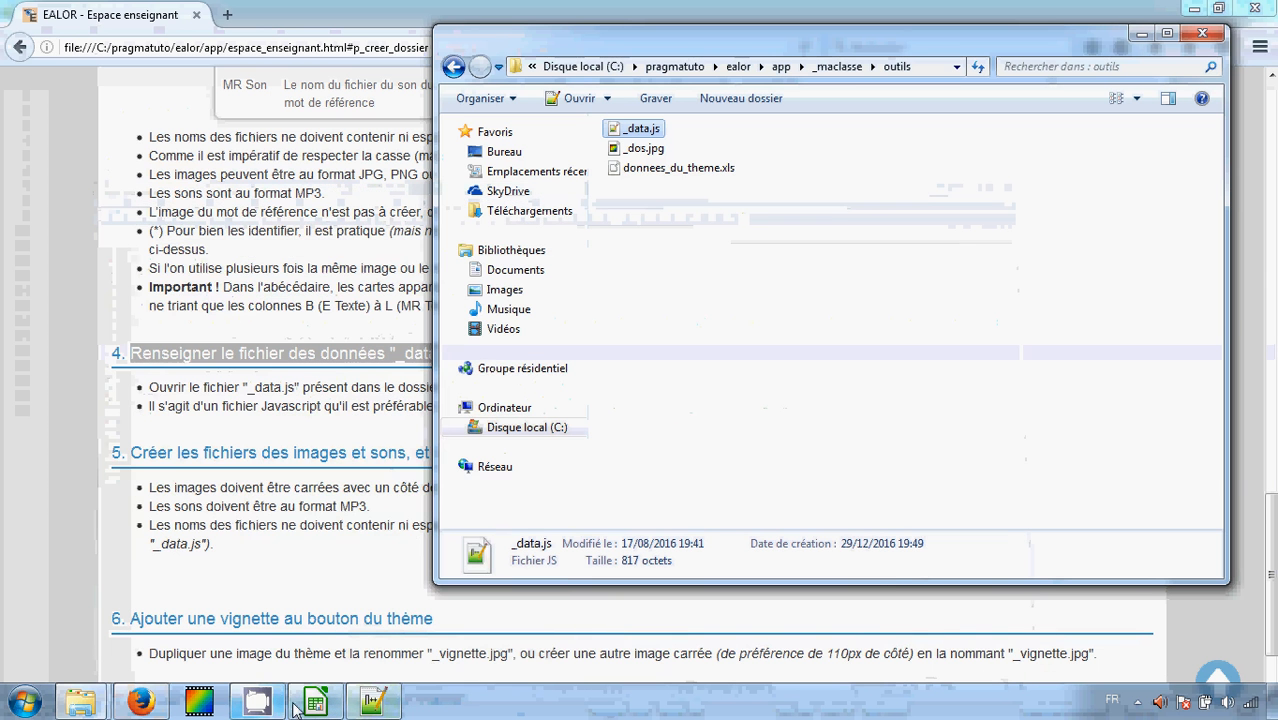
pyautogui.click(316, 703)
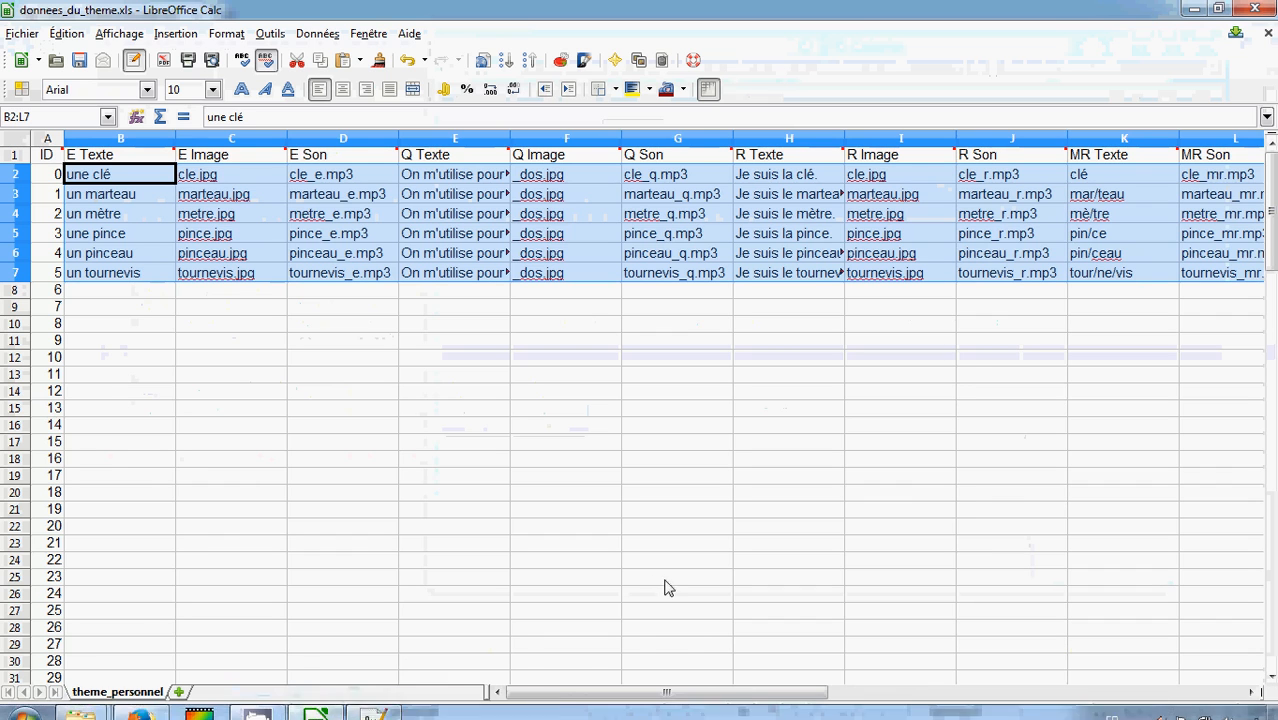
pyautogui.moveTo(790, 690); pyautogui.dragTo(845, 690)
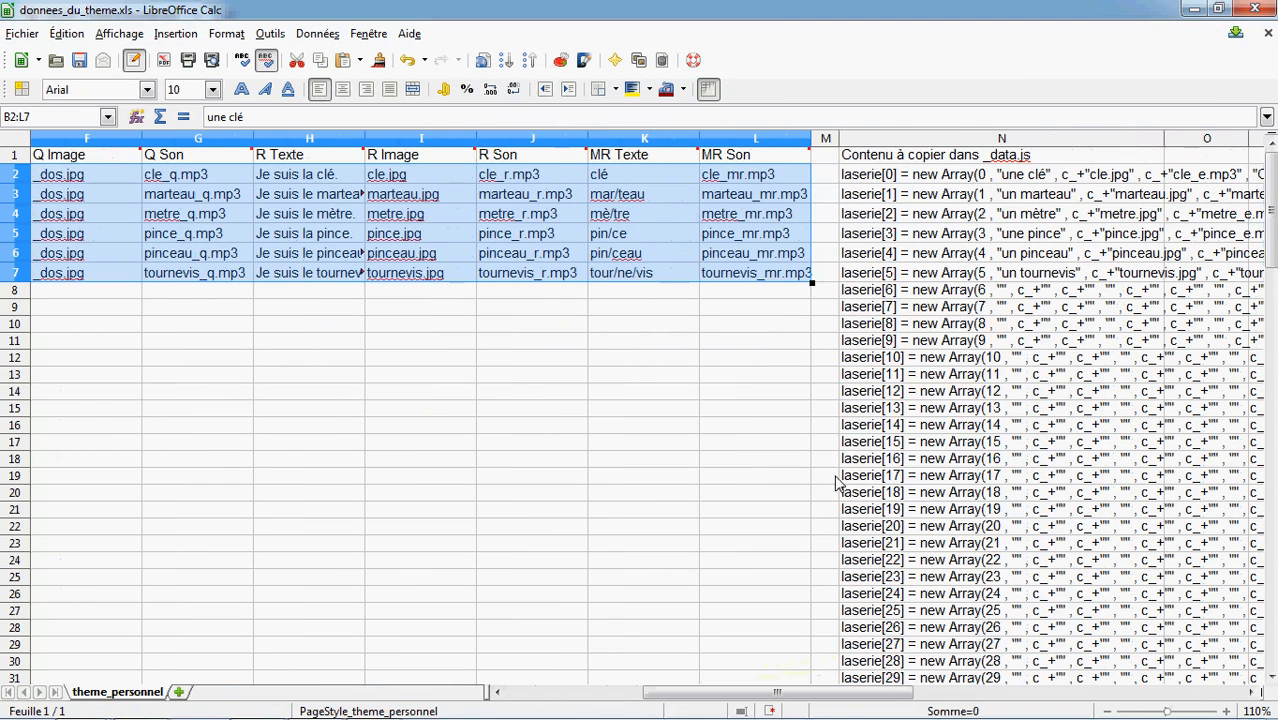
pyautogui.click(872, 182)
pyautogui.moveTo(872, 182); pyautogui.dragTo(866, 277)
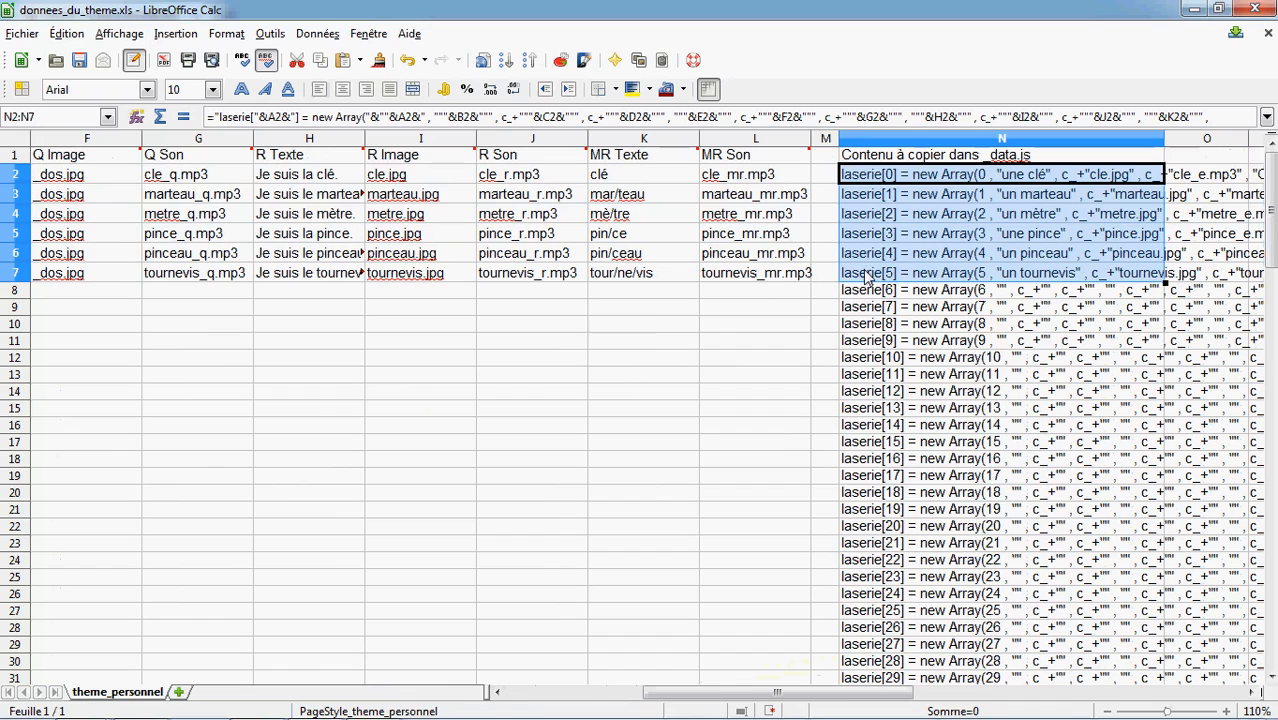
pyautogui.rightClick(868, 179)
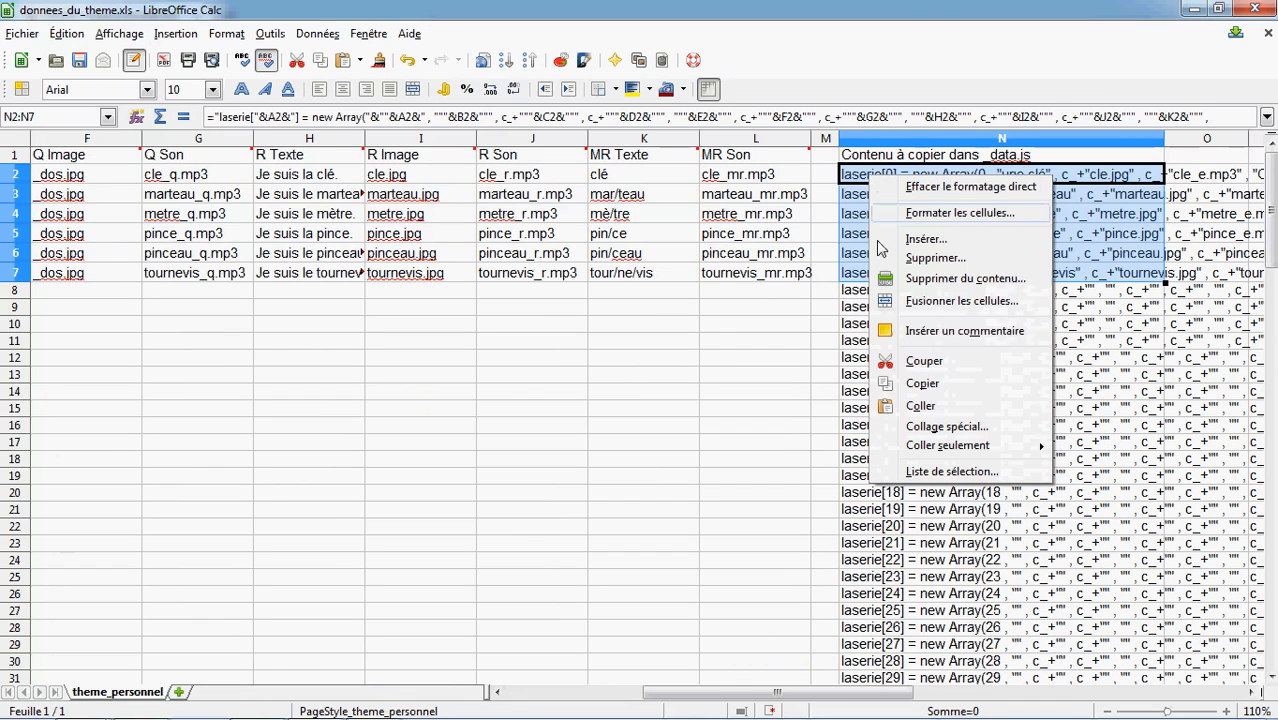
pyautogui.click(914, 387)
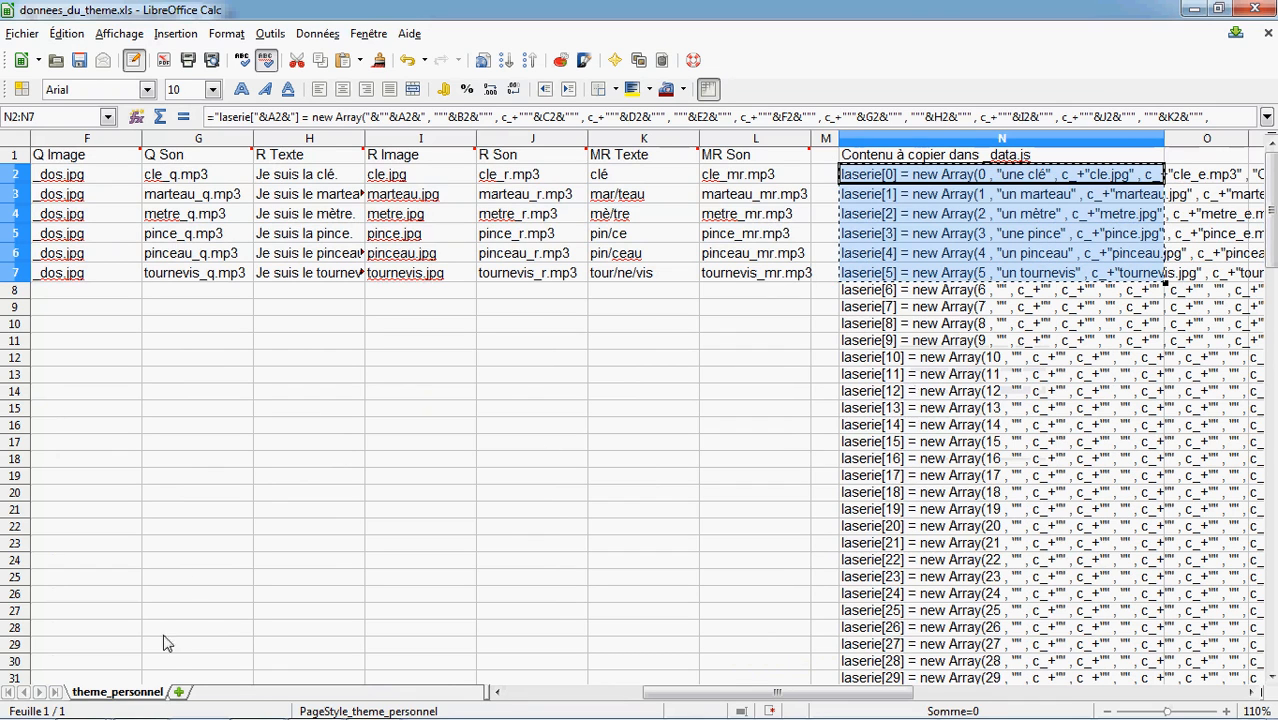
pyautogui.moveTo(165, 712)
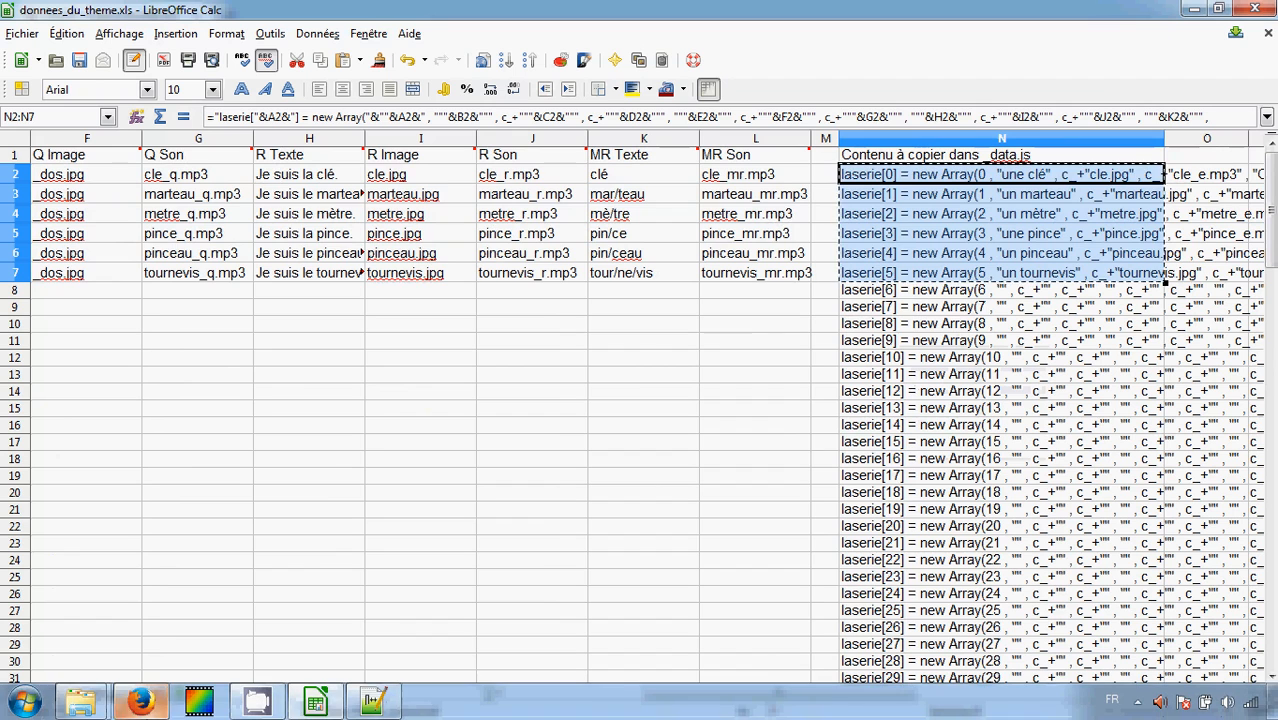
# Paste the copied generated code into _data.js on the empty line below instruction 4
pyautogui.click(372, 702)
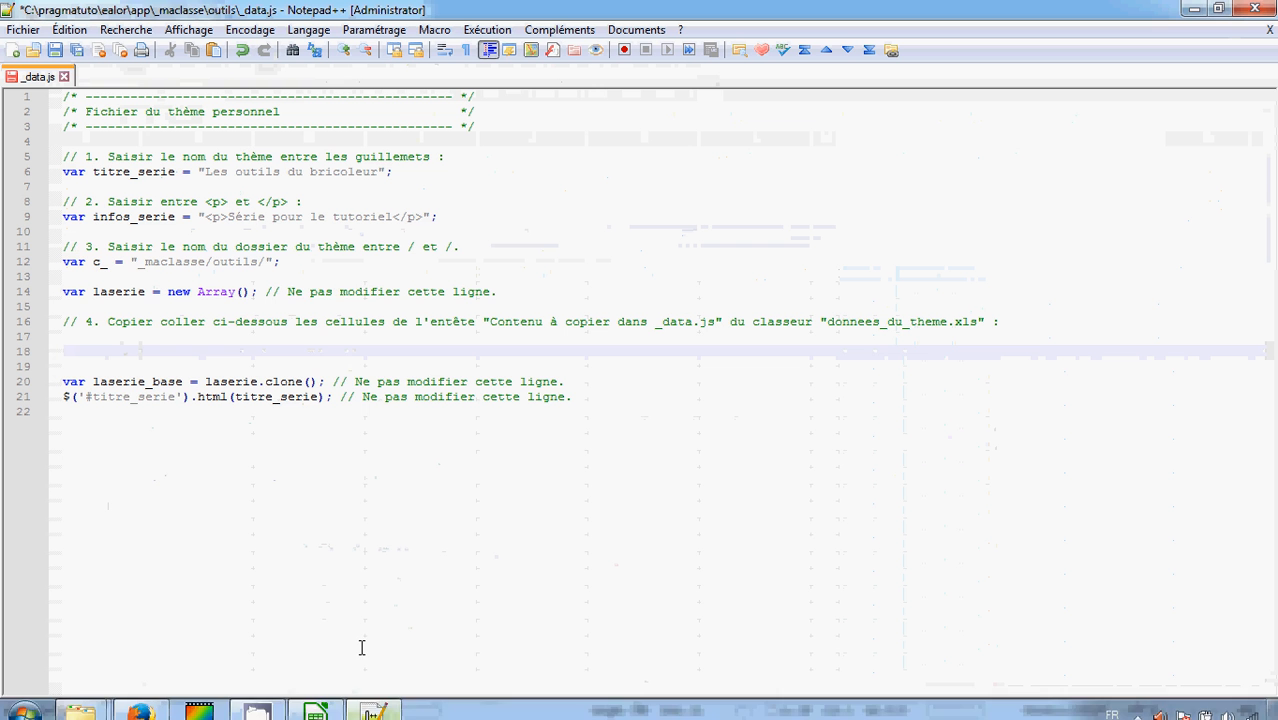
pyautogui.rightClick(95, 356)
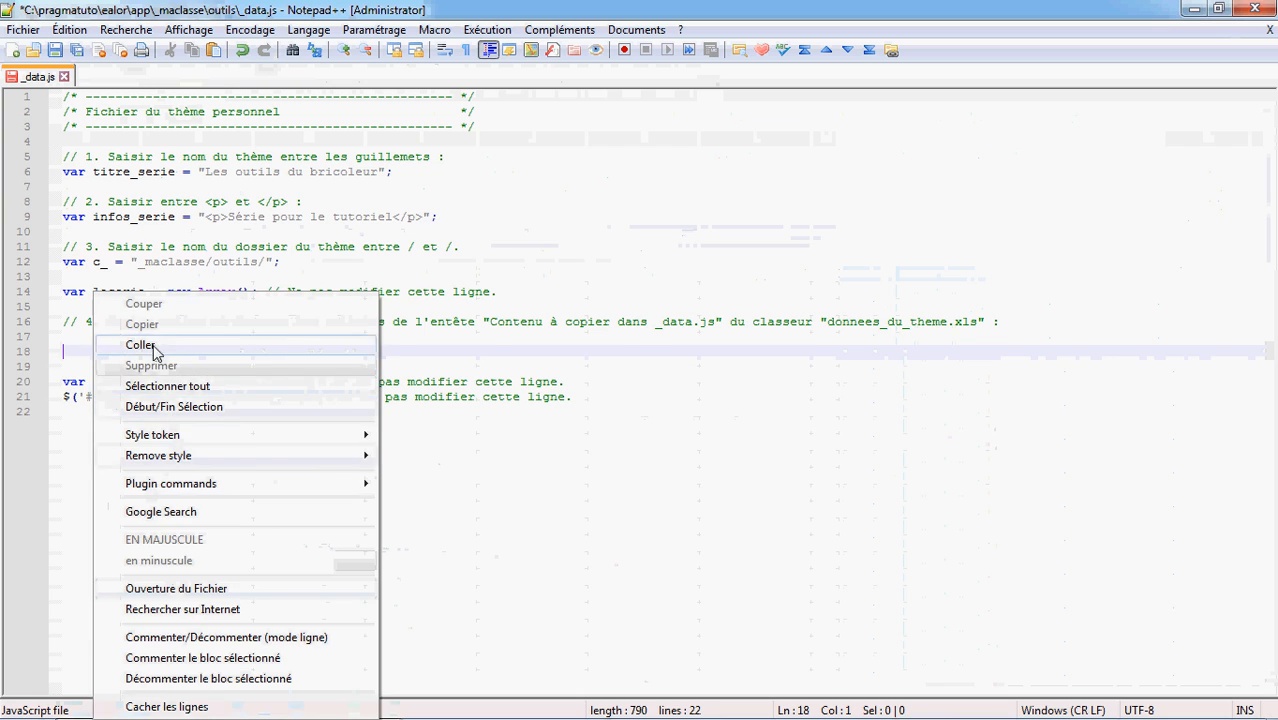
pyautogui.click(140, 345)
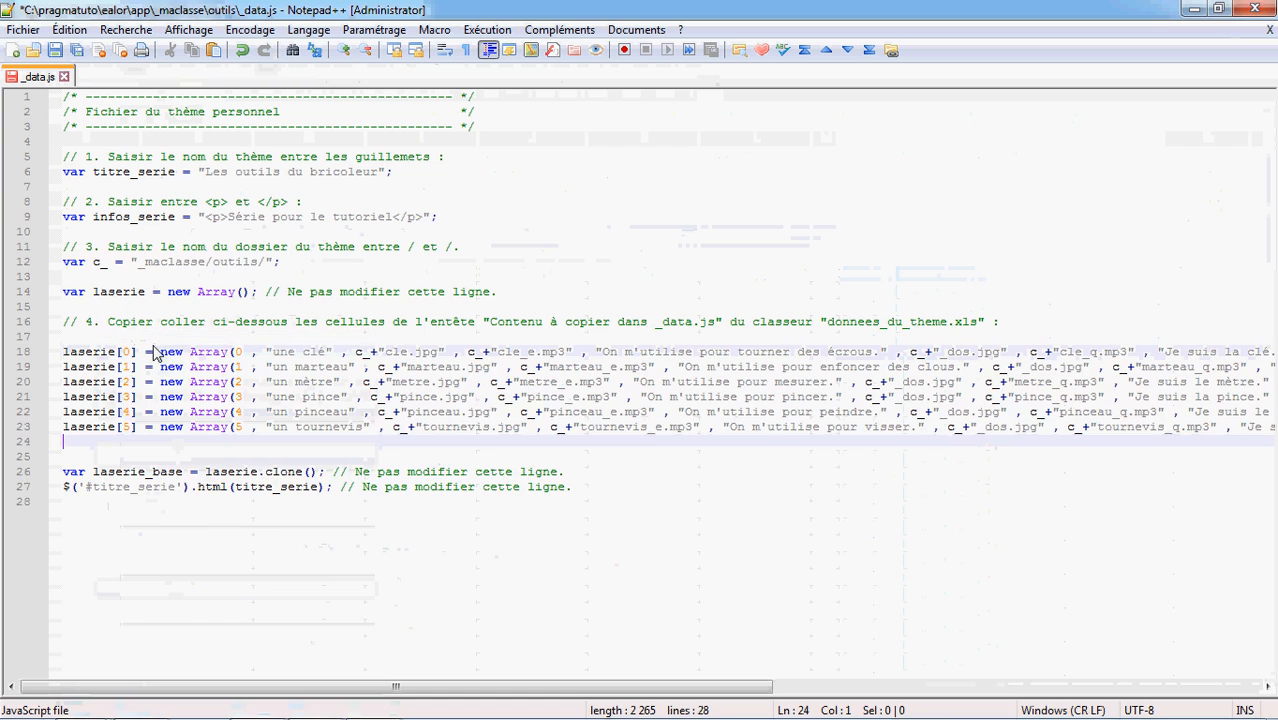
# Save _data.js, close its tab and exit Notepad++
pyautogui.click(56, 50)
pyautogui.click(64, 77)
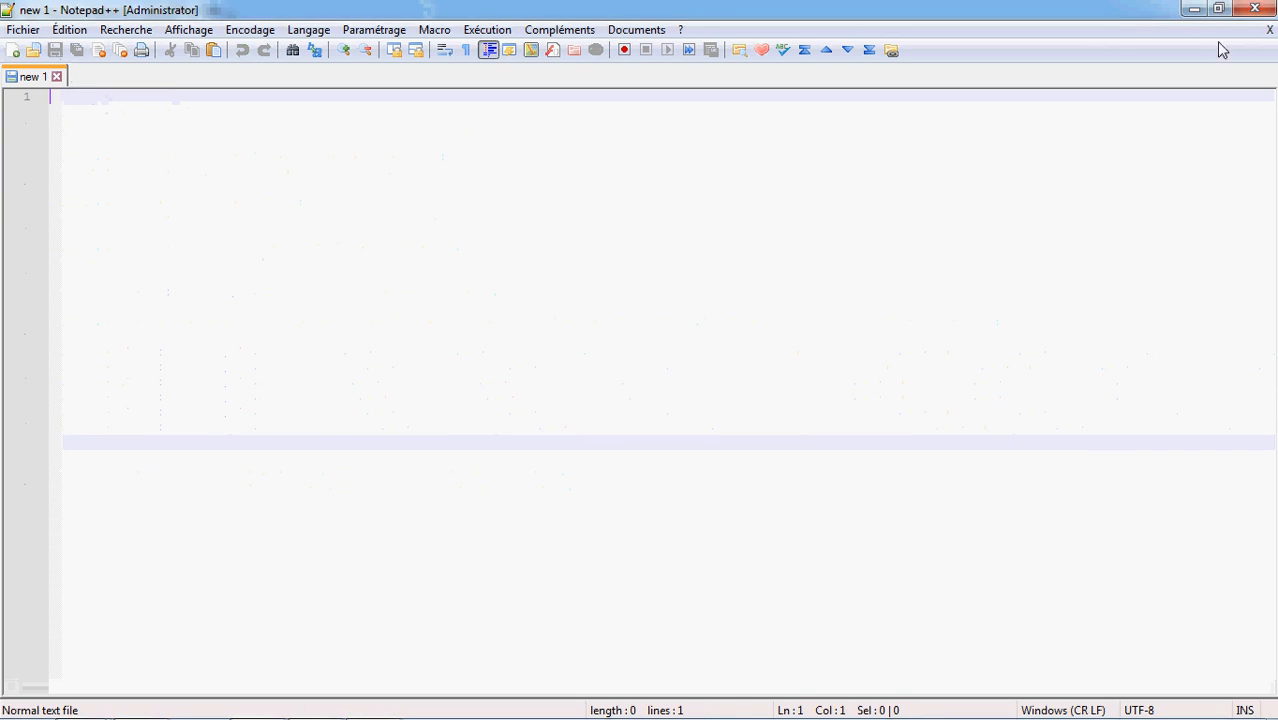
pyautogui.click(1254, 9)
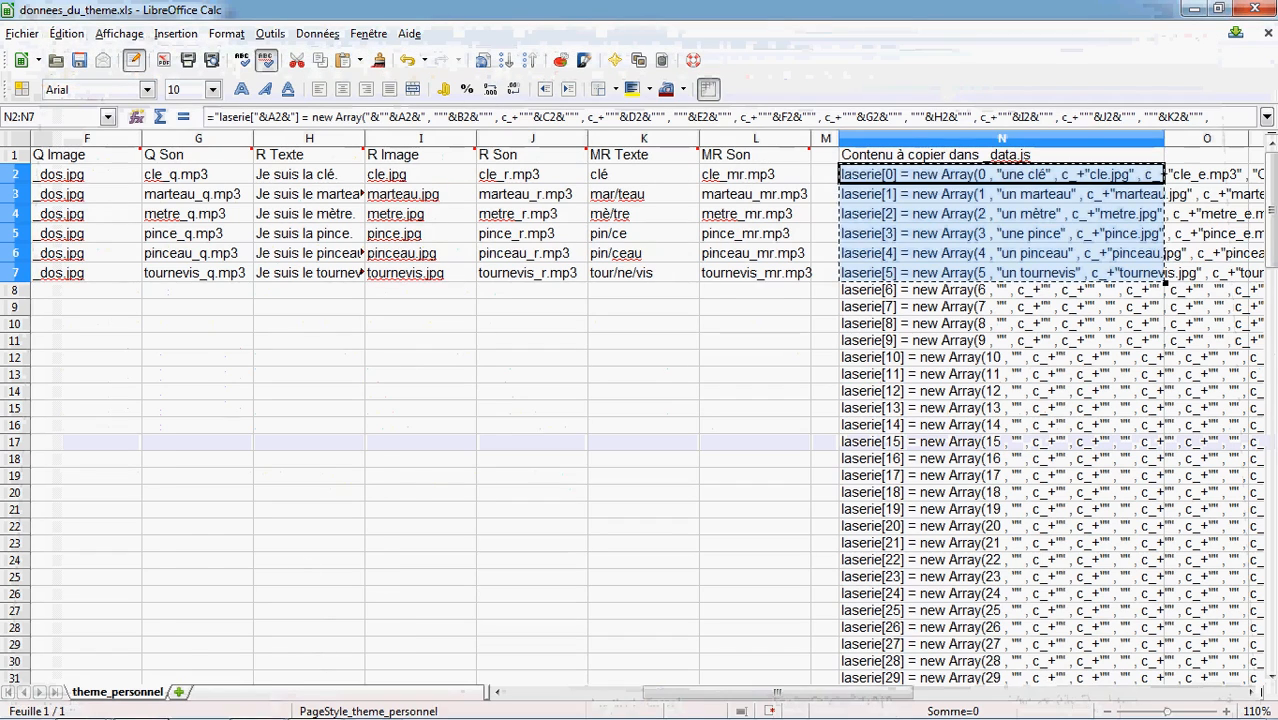
# Highlight the tutorial's section 5 heading about creating and copying the image and sound files
pyautogui.click(145, 705)
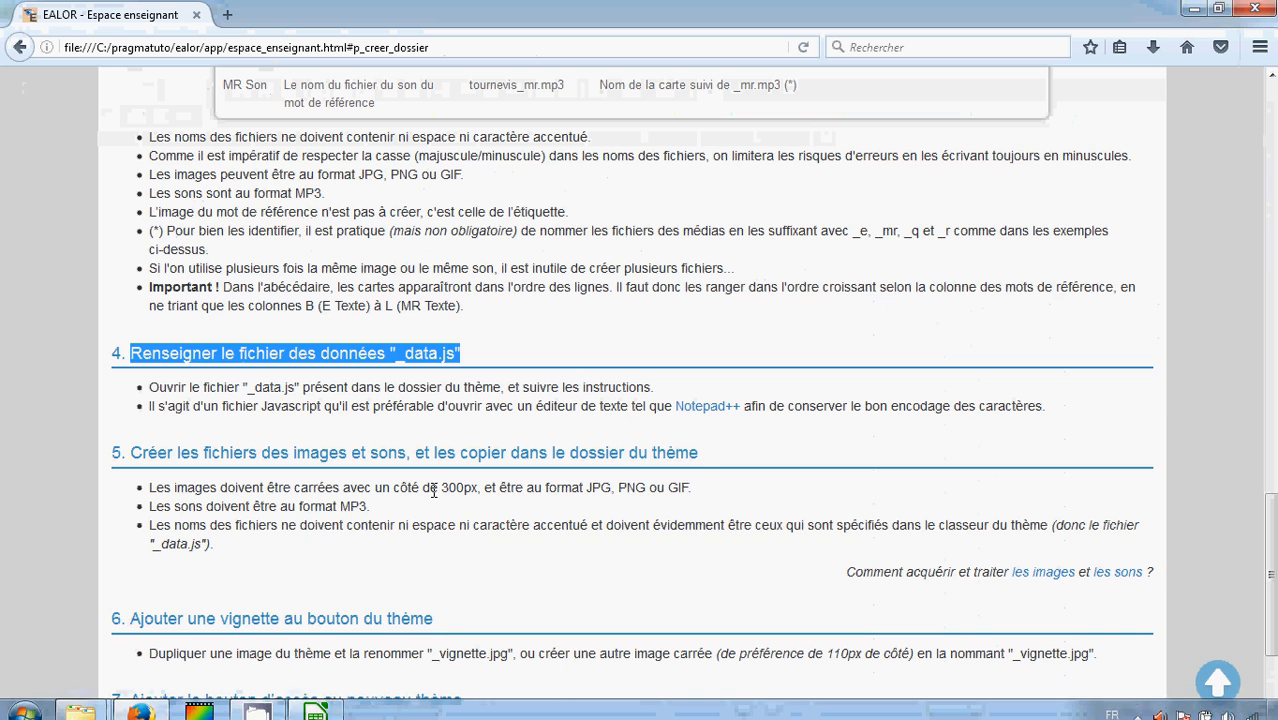
pyautogui.moveTo(716, 458); pyautogui.dragTo(138, 458)
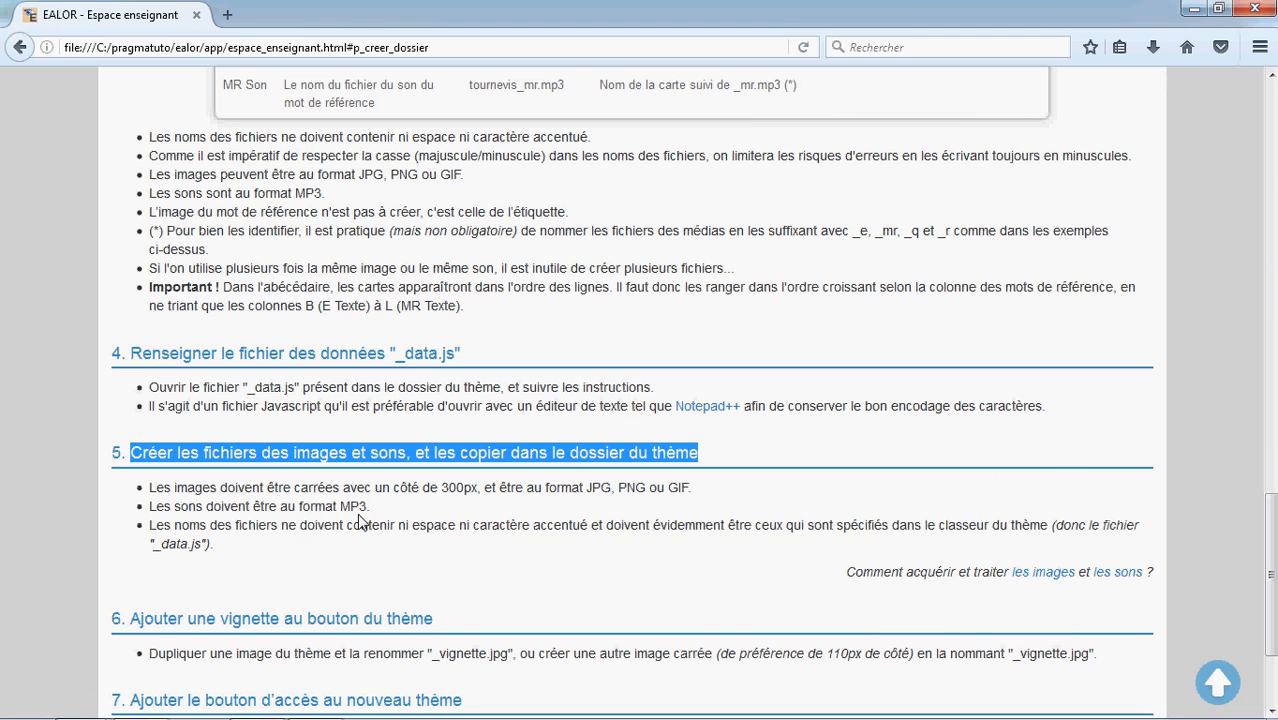
pyautogui.moveTo(232, 718)
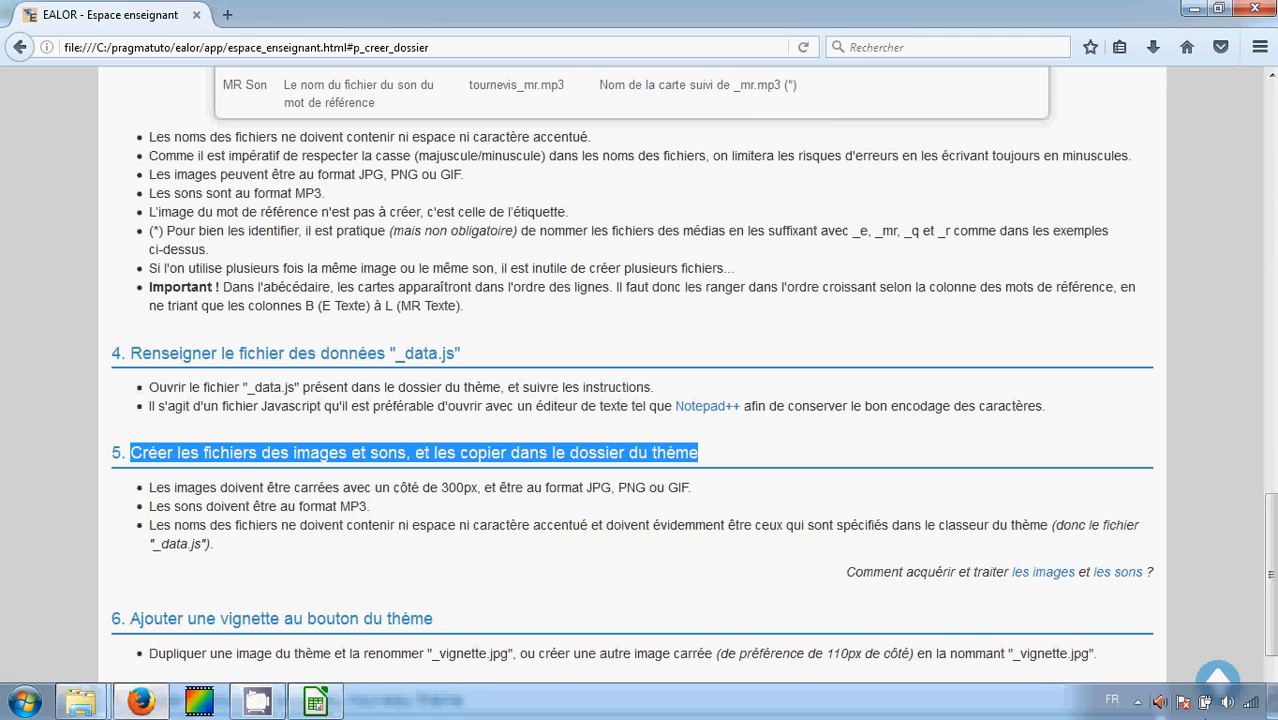
# Open the materiaux tutoriel folder and copy all image and sound files from cle.jpg to tournevis_r.mp3
pyautogui.click(1271, 705)
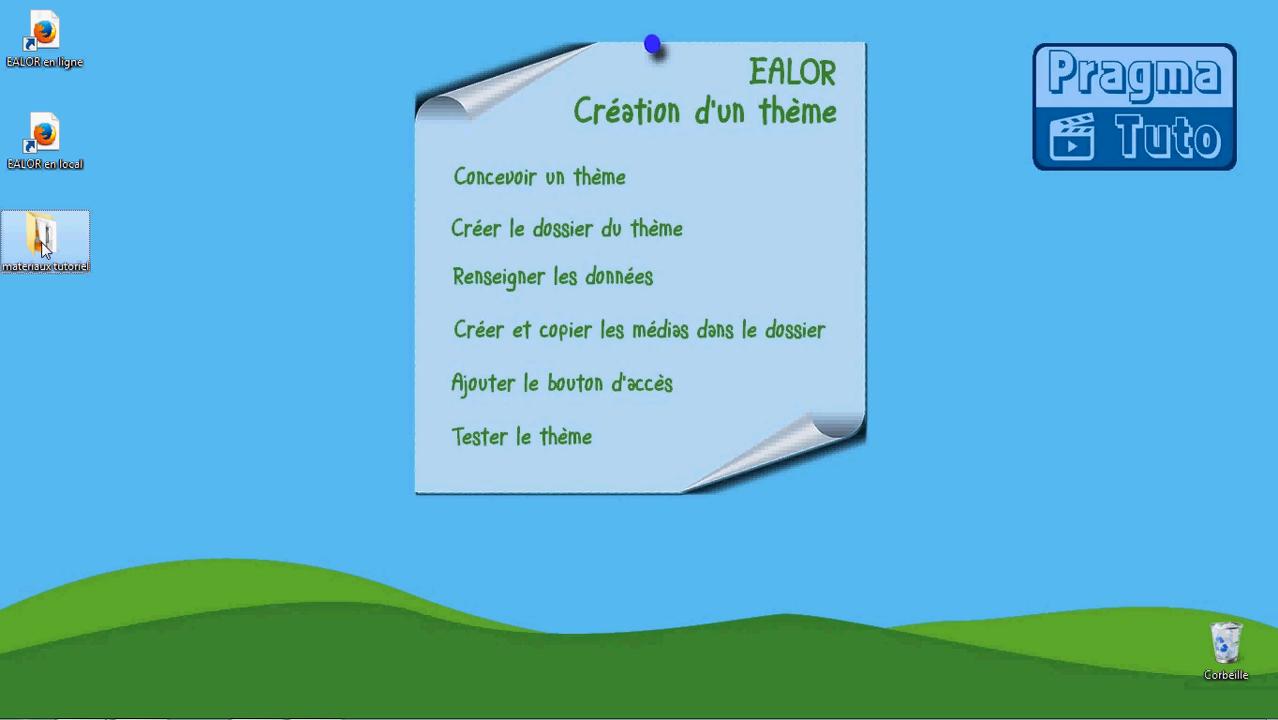
pyautogui.doubleClick(43, 248)
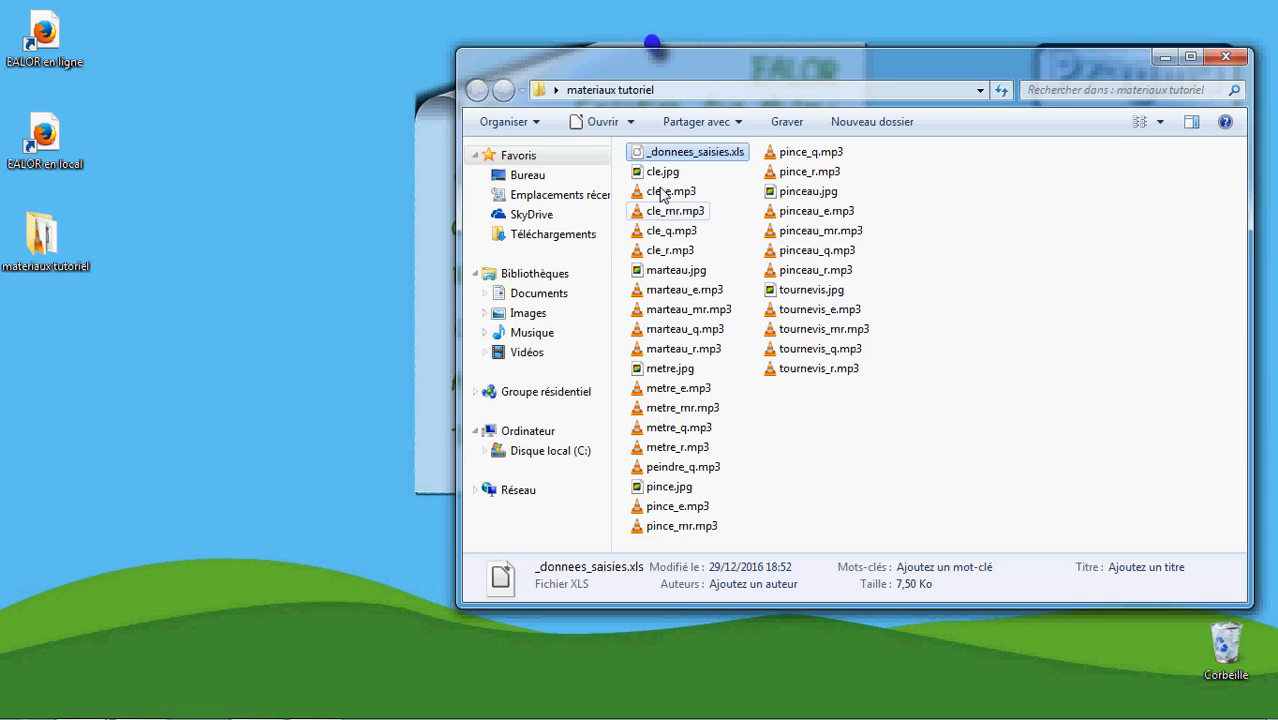
pyautogui.click(668, 173)
pyautogui.keyDown('shift'); pyautogui.click(820, 369); pyautogui.keyUp('shift')
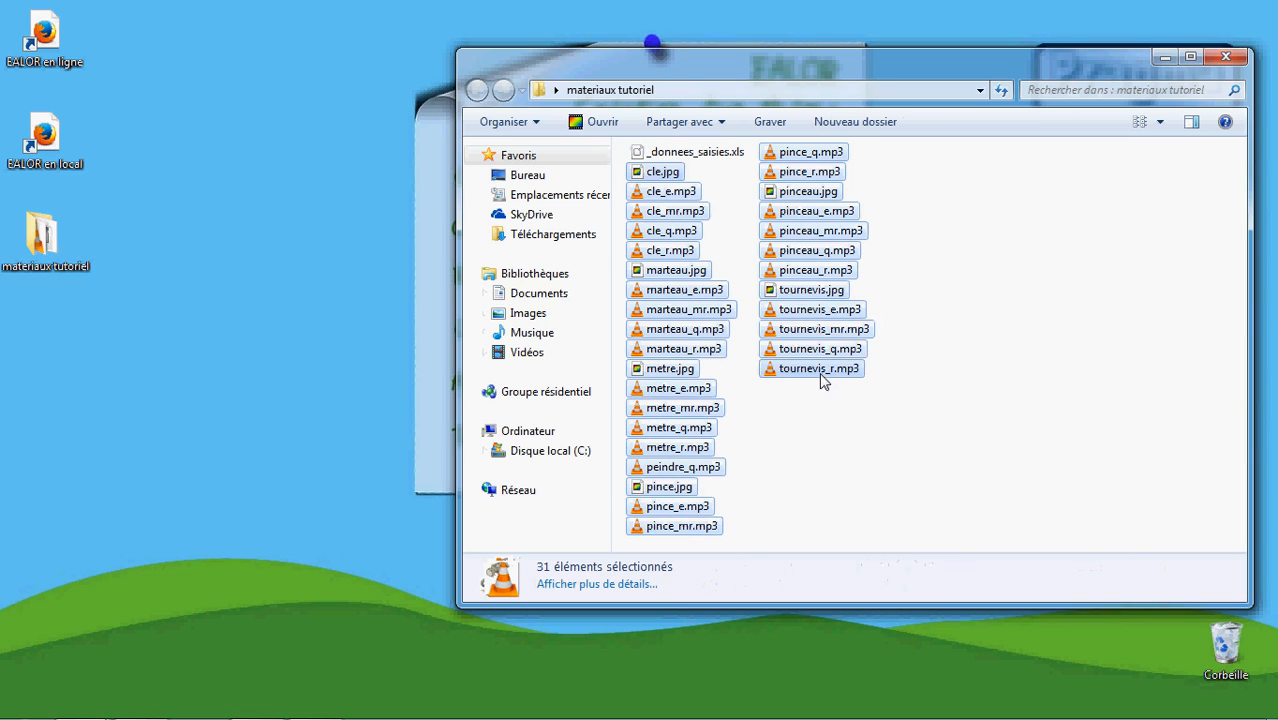
pyautogui.rightClick(822, 370)
pyautogui.click(866, 609)
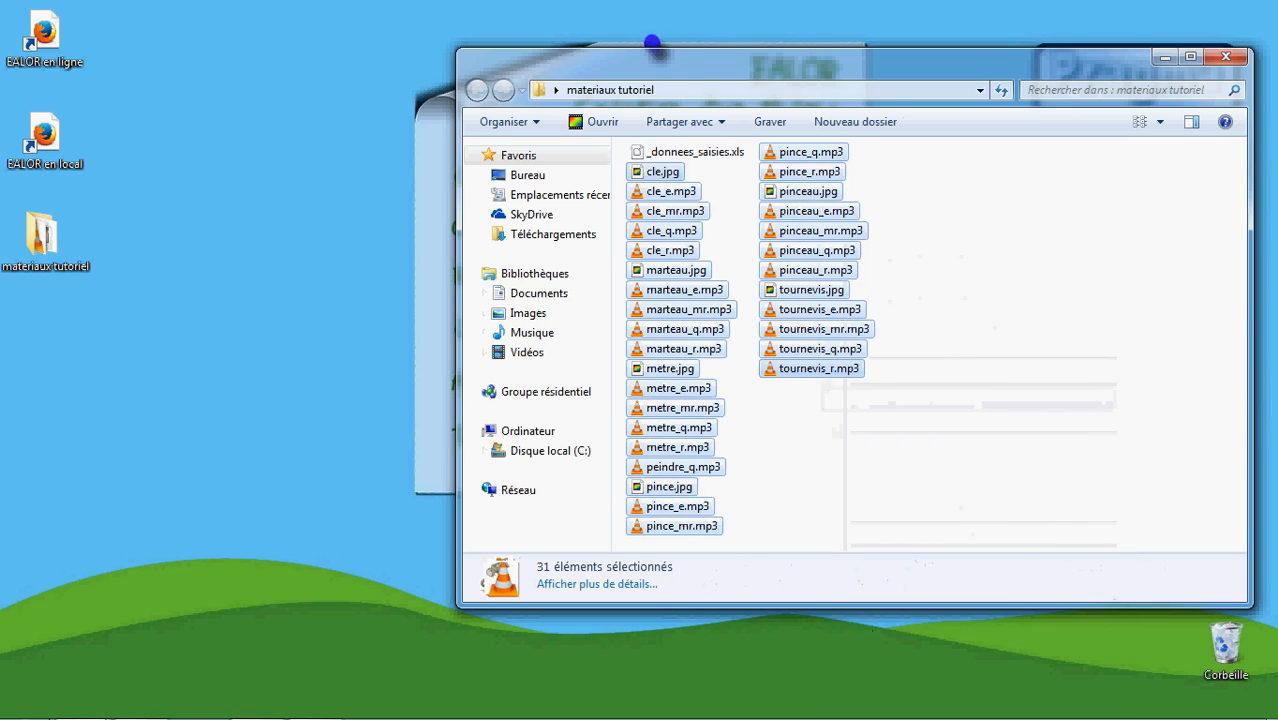
# Paste the copied media files into the outils theme folder
pyautogui.moveTo(80, 703)
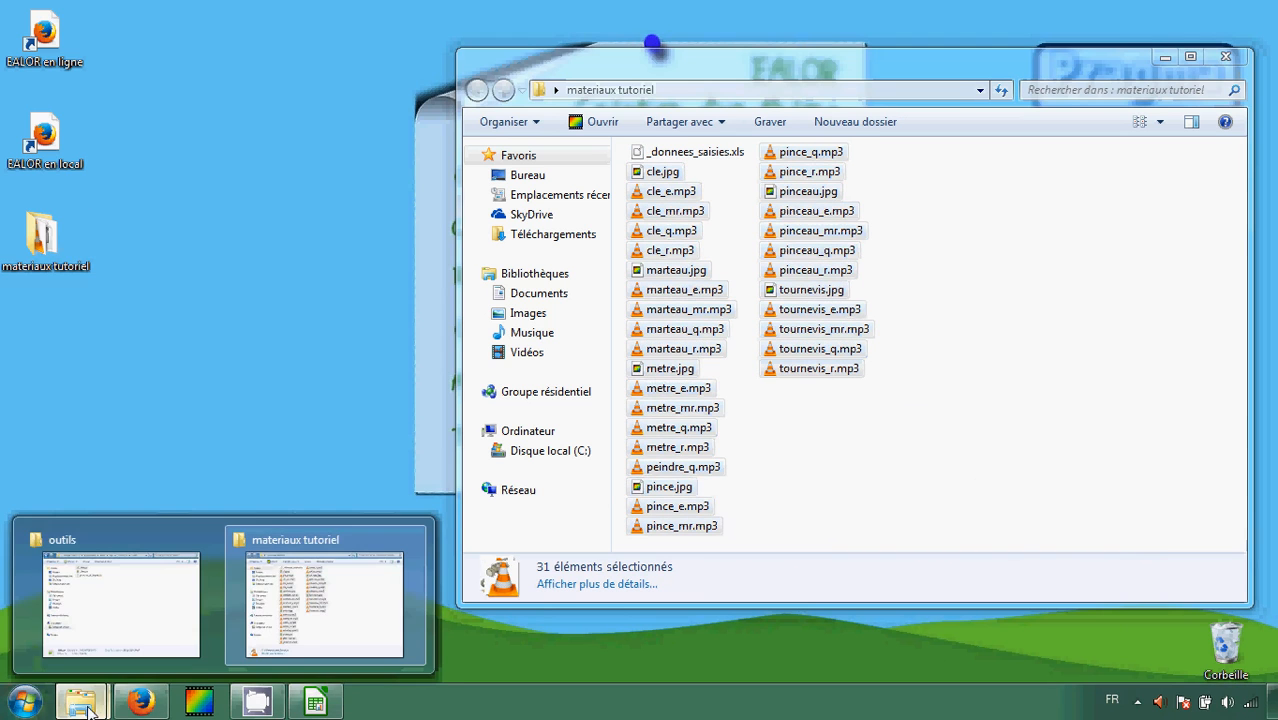
pyautogui.click(114, 627)
pyautogui.rightClick(736, 390)
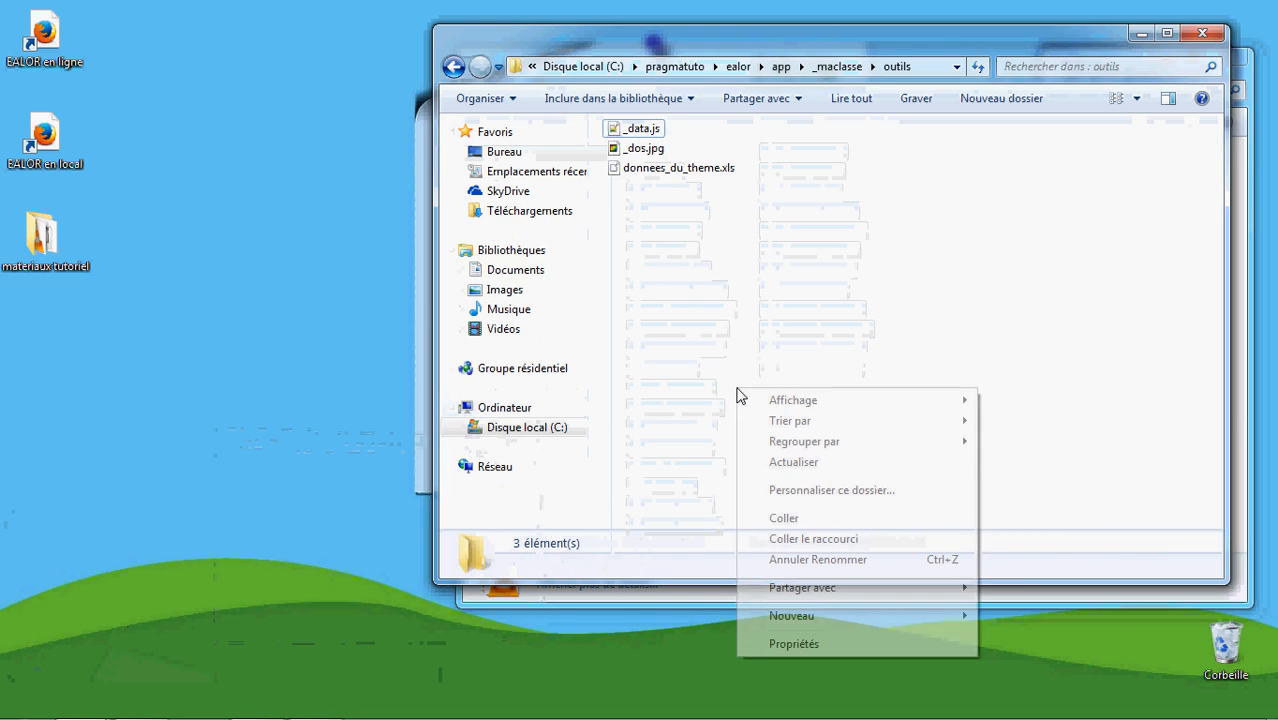
pyautogui.click(787, 519)
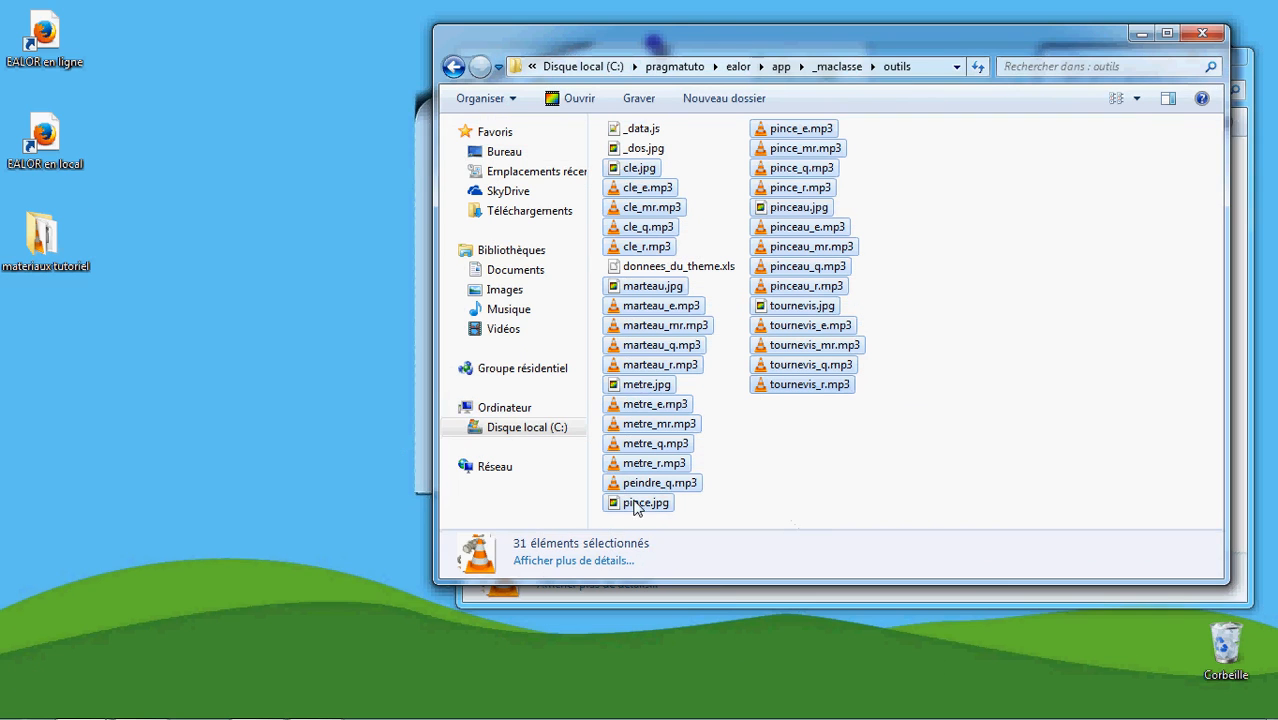
# Scroll the tutorial page and highlight the section 6 heading about adding a thumbnail to the theme button
pyautogui.click(140, 702)
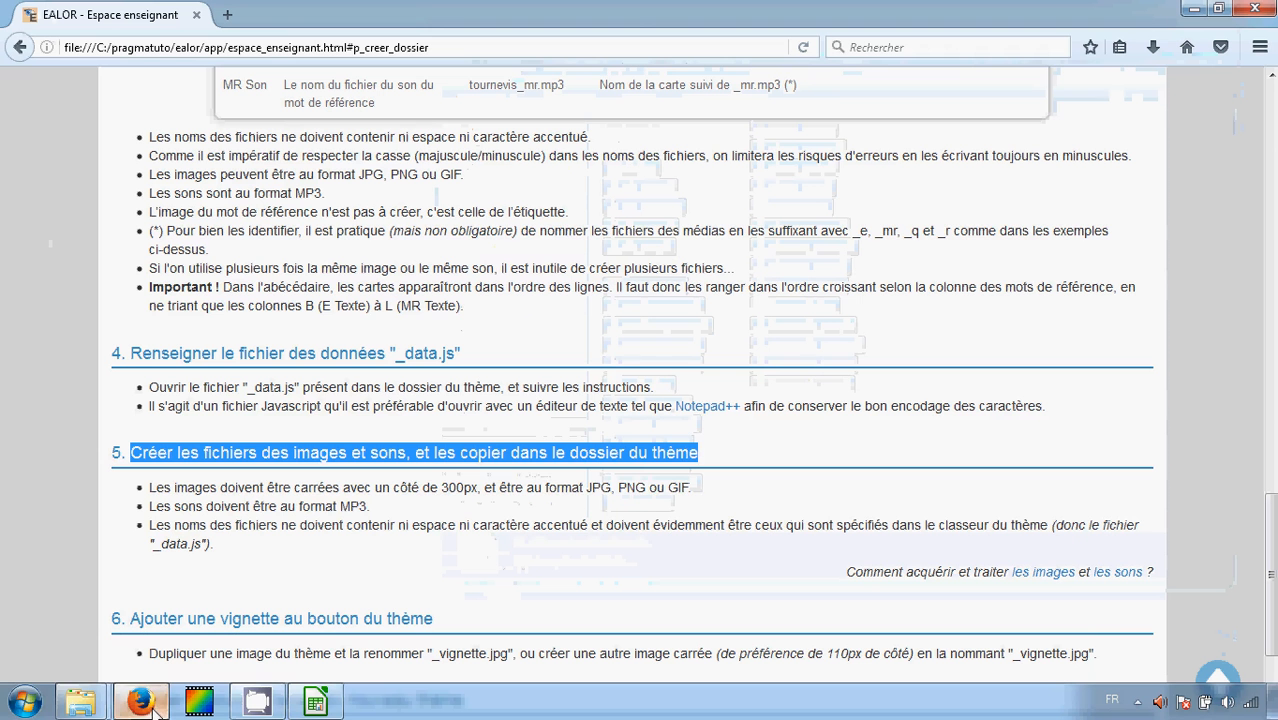
pyautogui.scroll(-3, 210, 574)
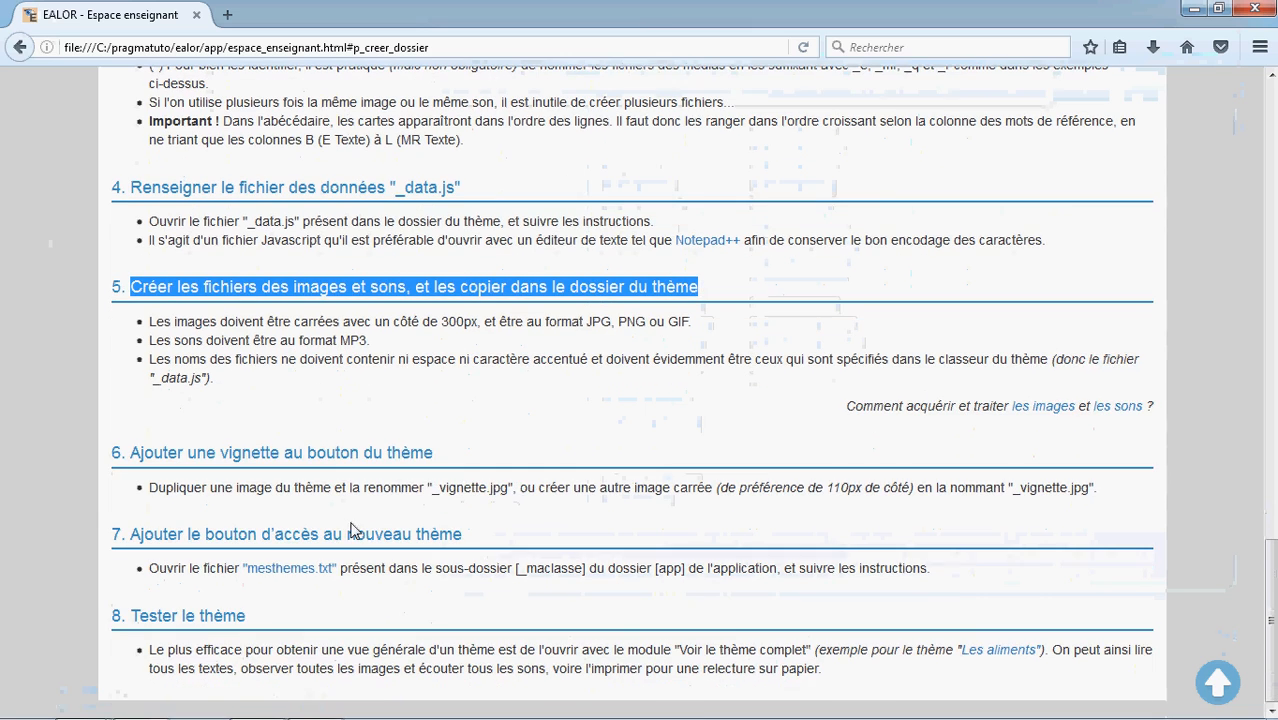
pyautogui.moveTo(433, 452); pyautogui.dragTo(131, 452)
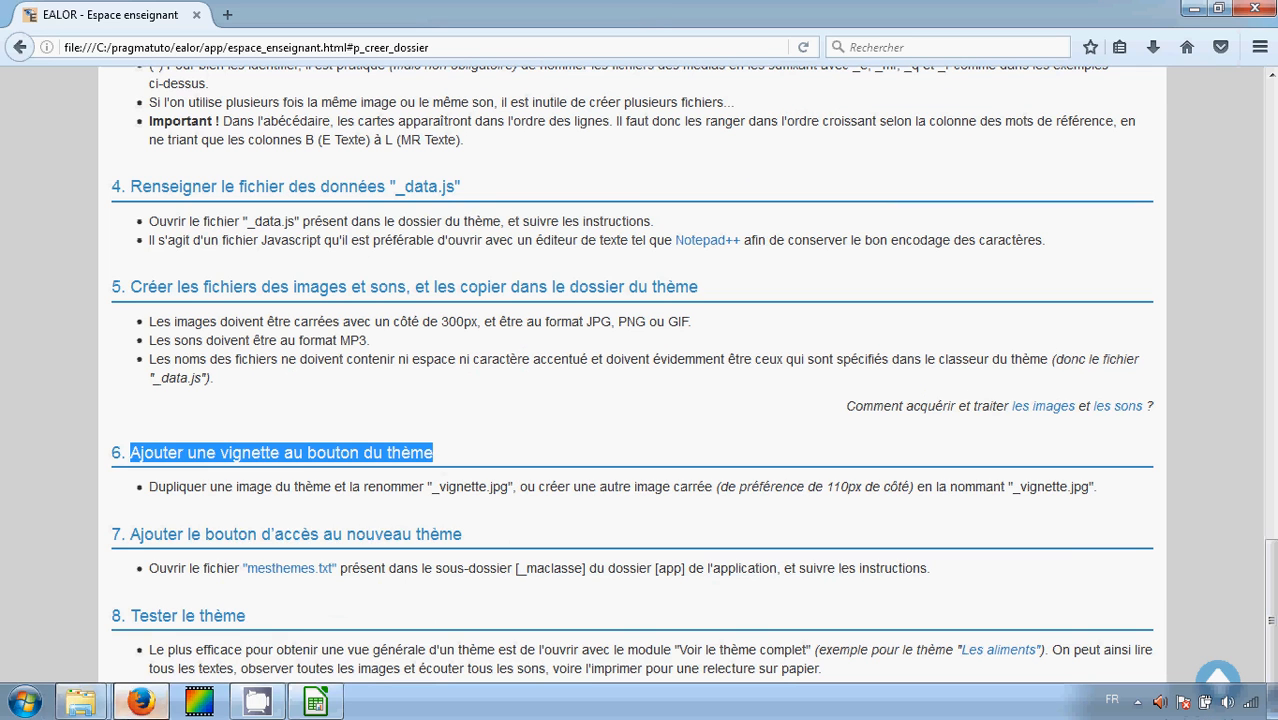
# Duplicate marteau.jpg inside the outils folder
pyautogui.click(100, 708)
pyautogui.click(125, 648)
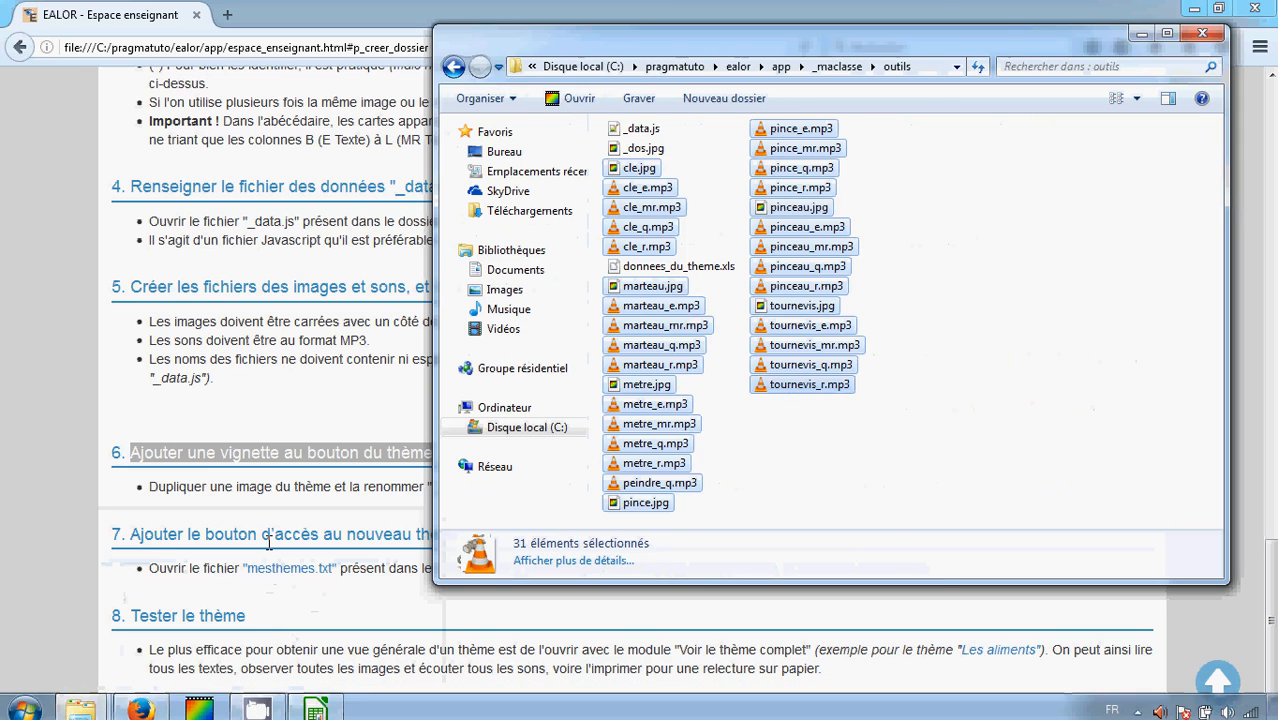
pyautogui.click(878, 510)
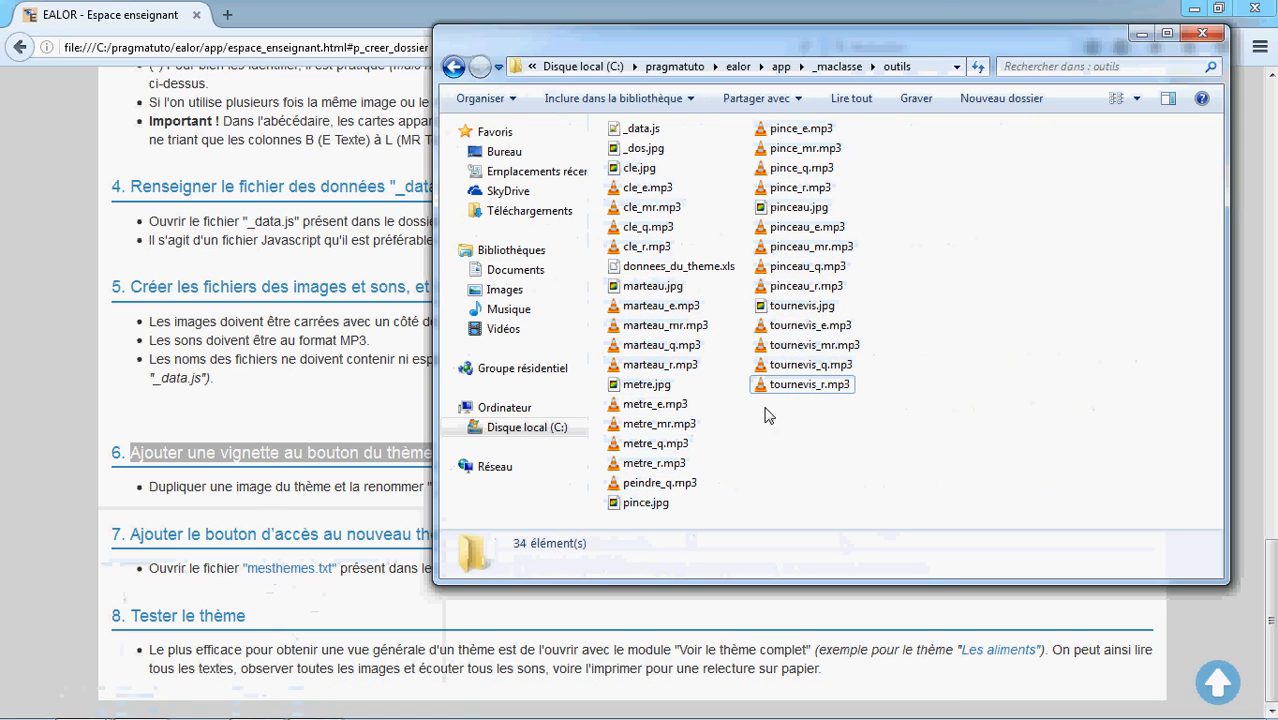
pyautogui.click(668, 290)
pyautogui.rightClick(668, 293)
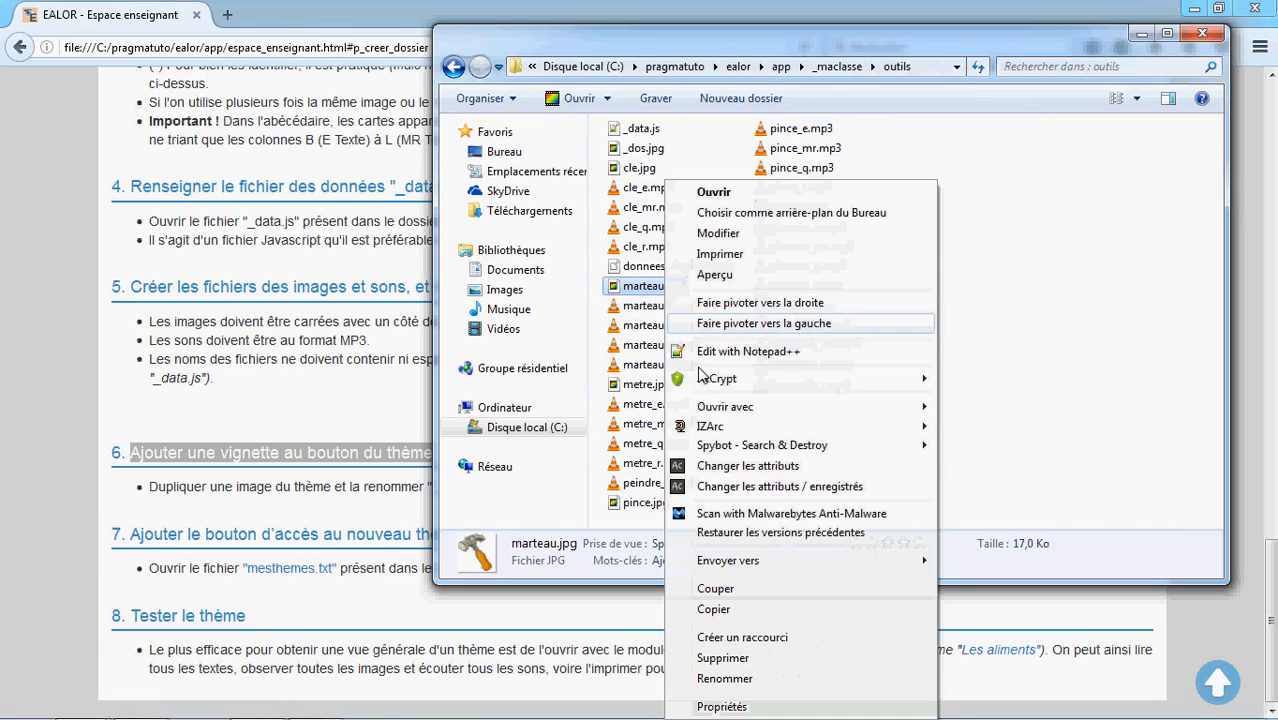
pyautogui.click(716, 610)
pyautogui.rightClick(806, 468)
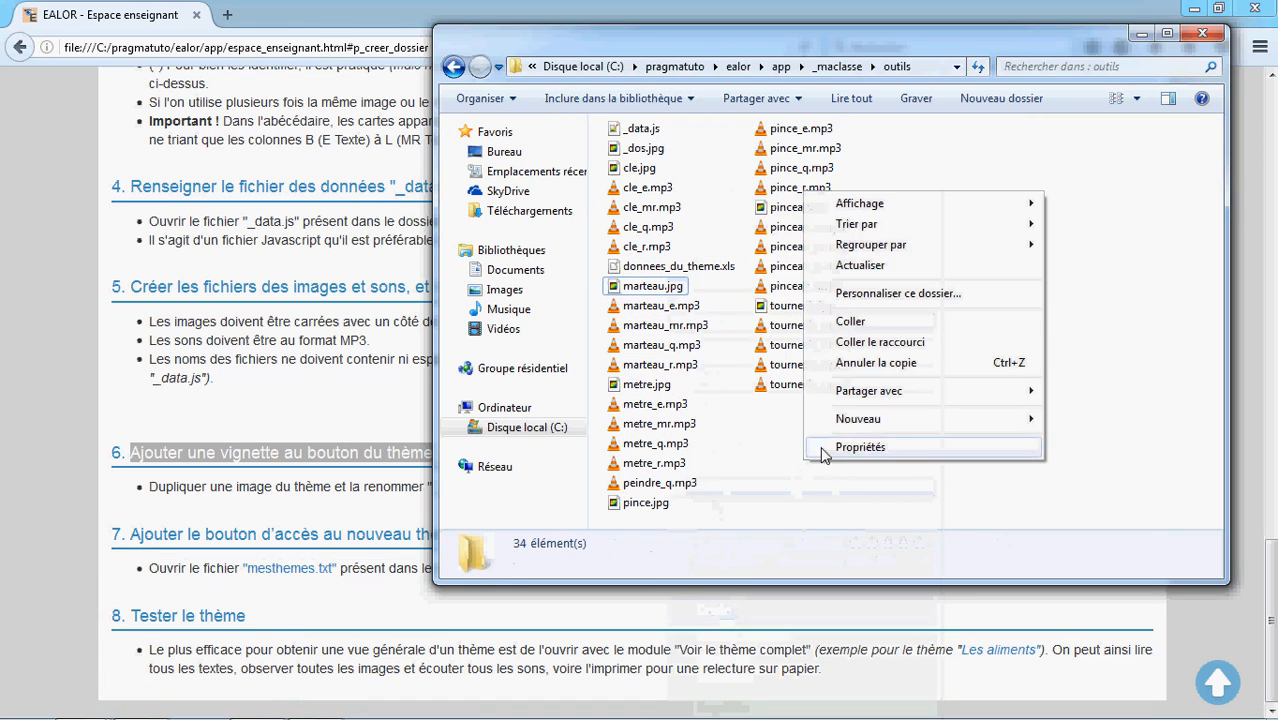
pyautogui.click(856, 328)
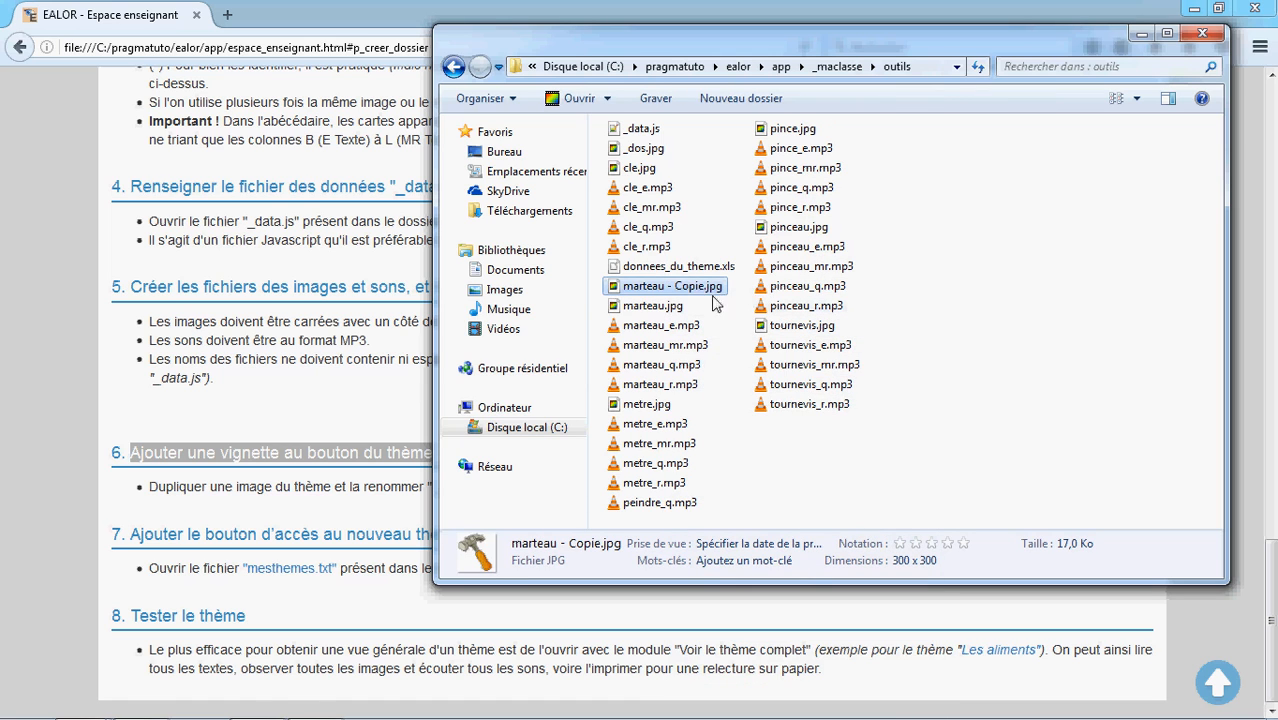
# Rename the marteau copy to _vignette.jpg
pyautogui.click(700, 287)
pyautogui.write('_vigne')
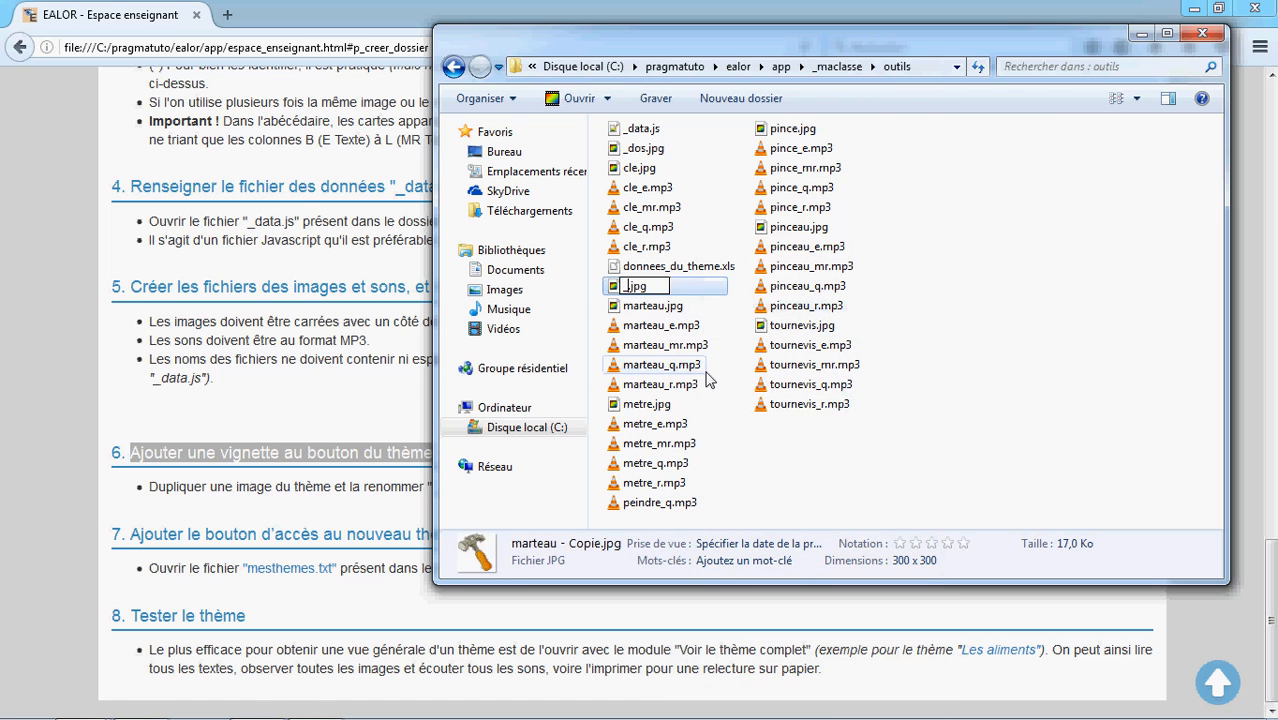
pyautogui.write('tte')
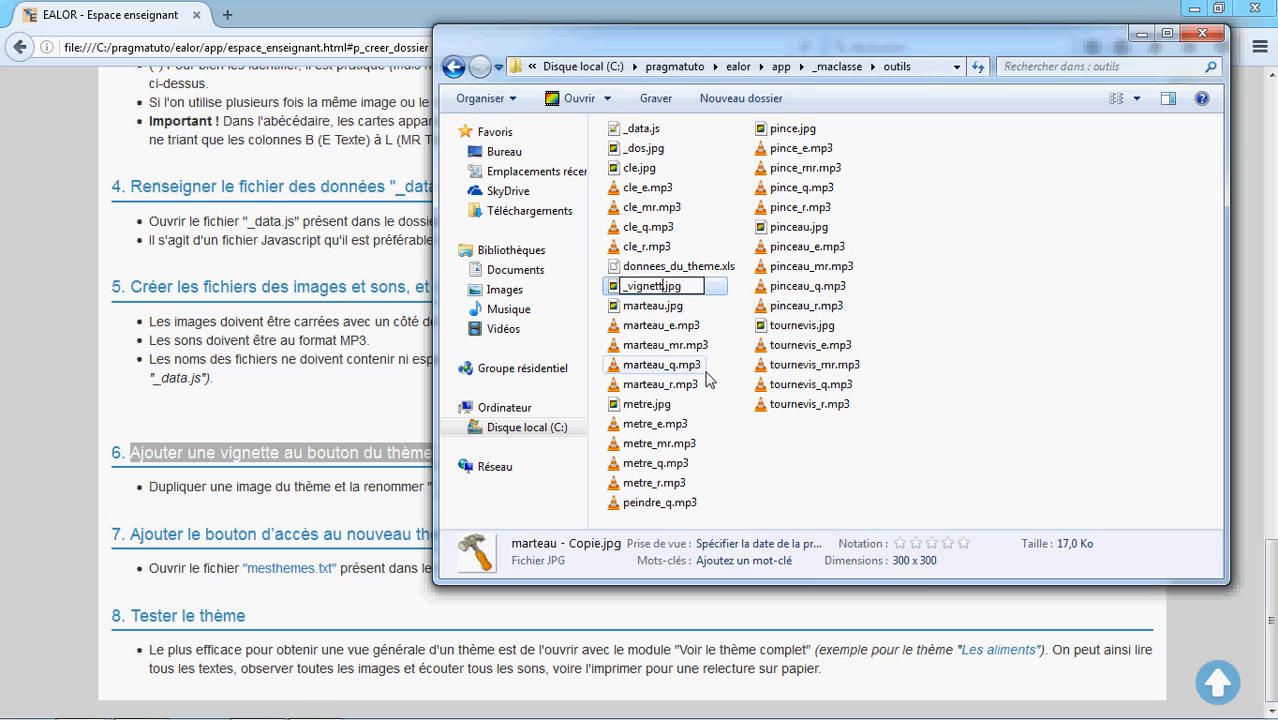
pyautogui.press('Return')
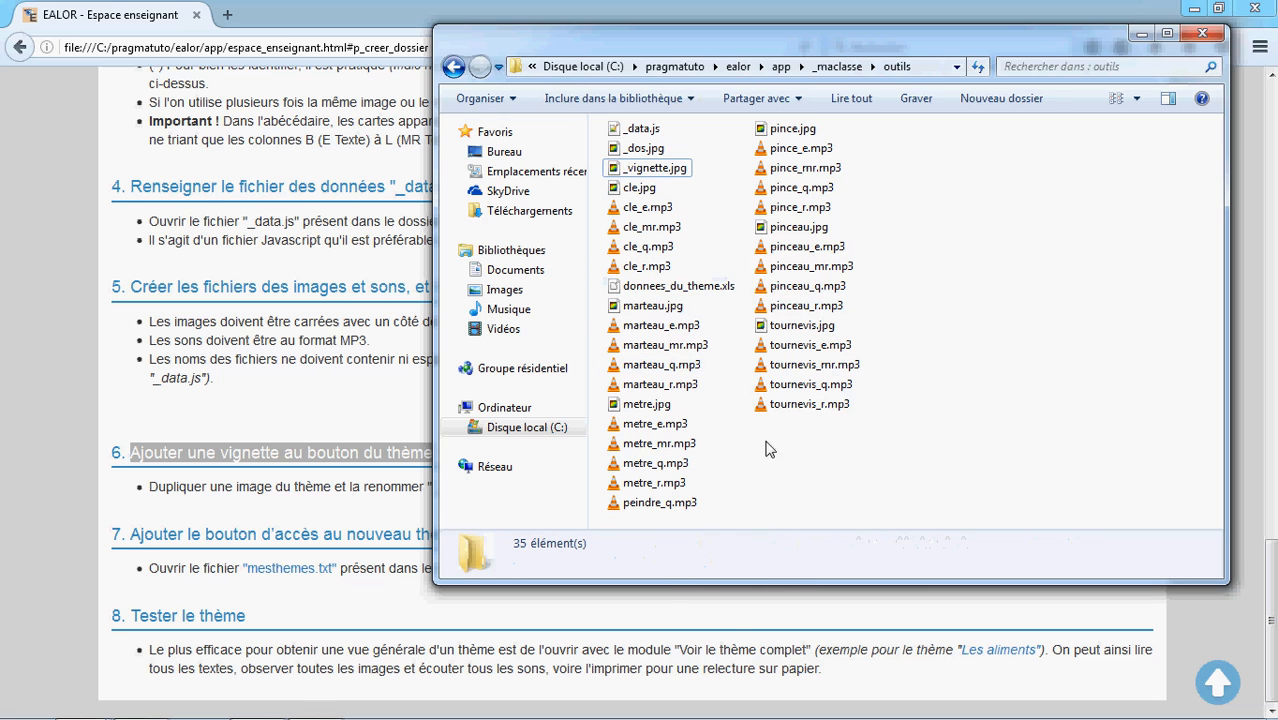
# Open _vignette.jpg in PhotoFiltre and resize the image to 110 pixels wide, keeping proportions
pyautogui.doubleClick(645, 172)
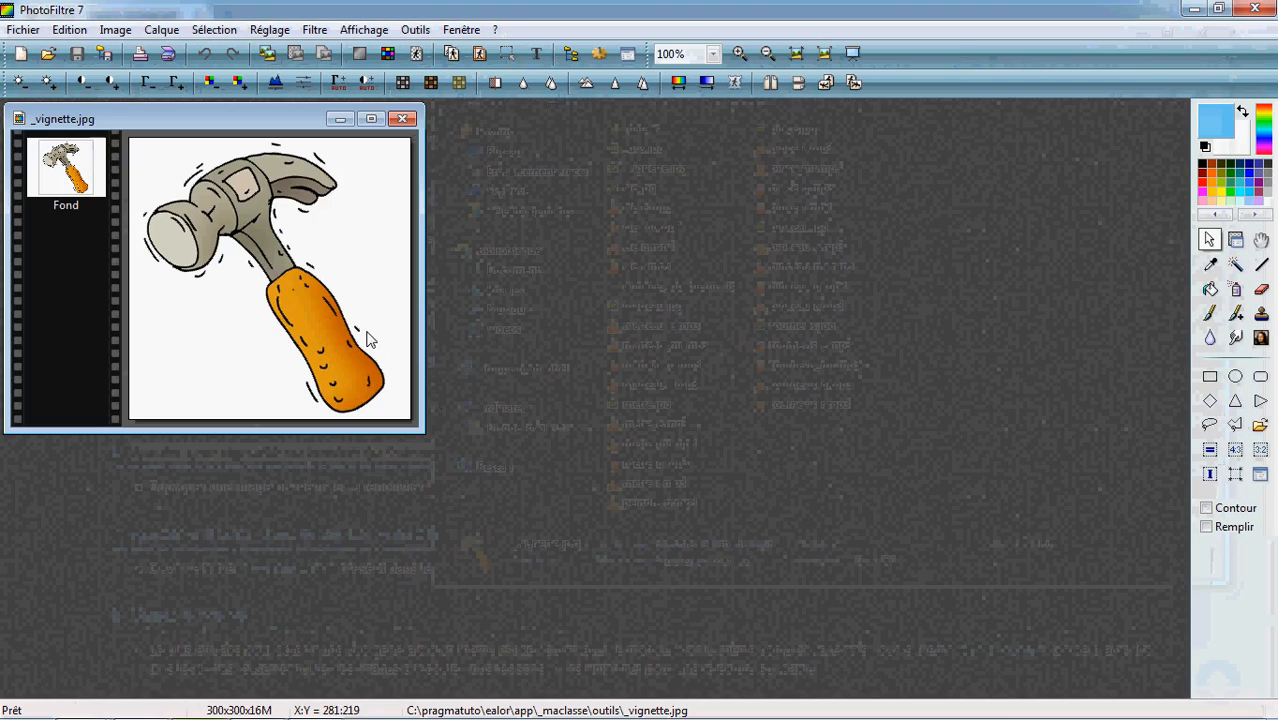
pyautogui.rightClick(345, 323)
pyautogui.click(395, 512)
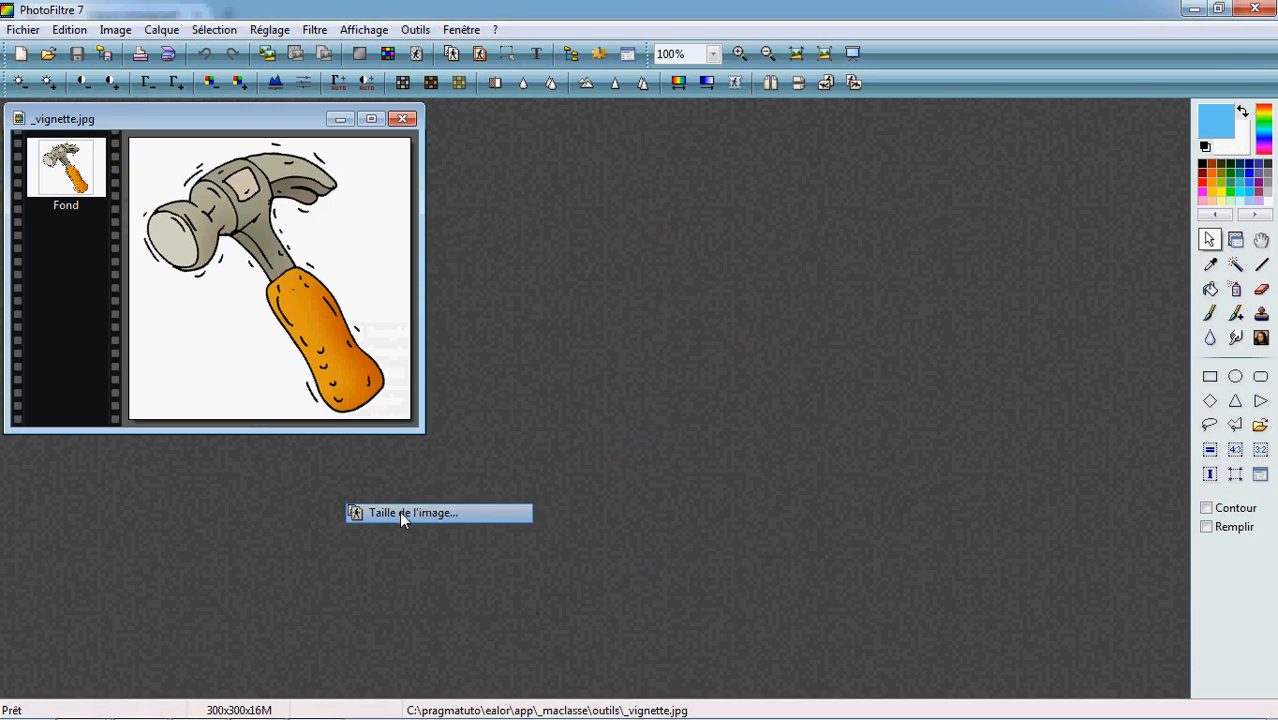
pyautogui.doubleClick(626, 376)
pyautogui.write('110')
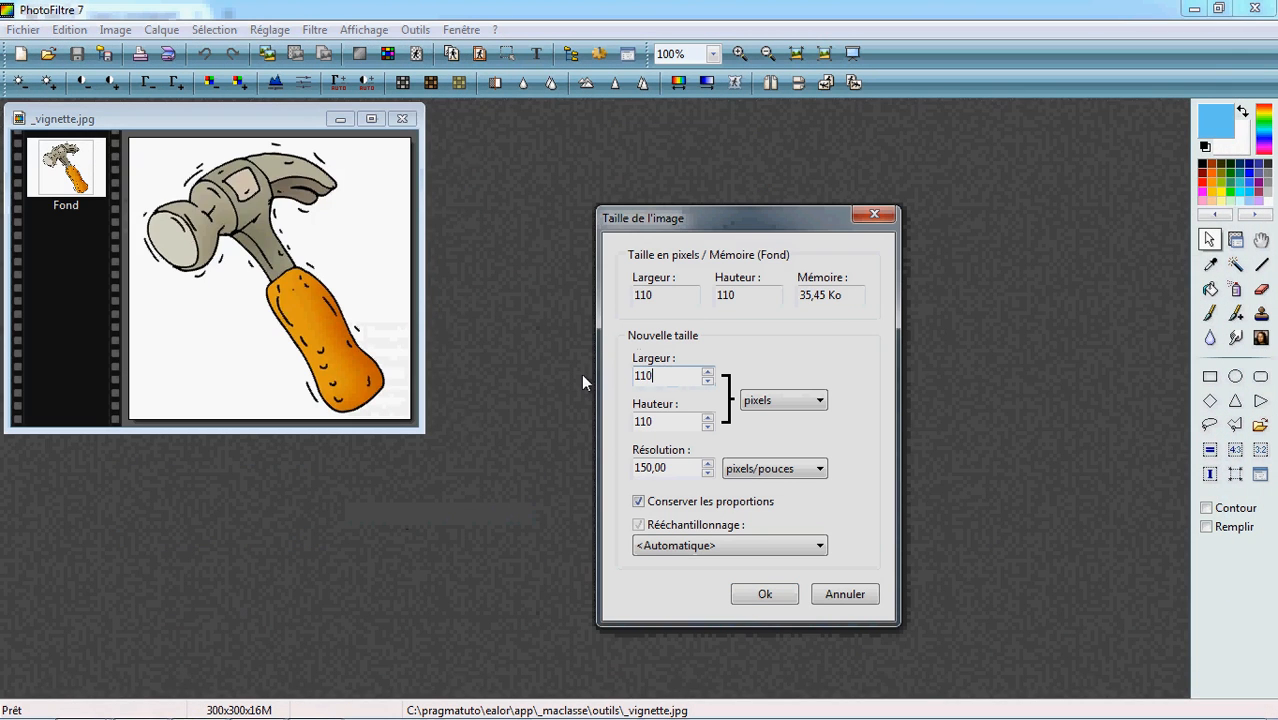
pyautogui.click(787, 585)
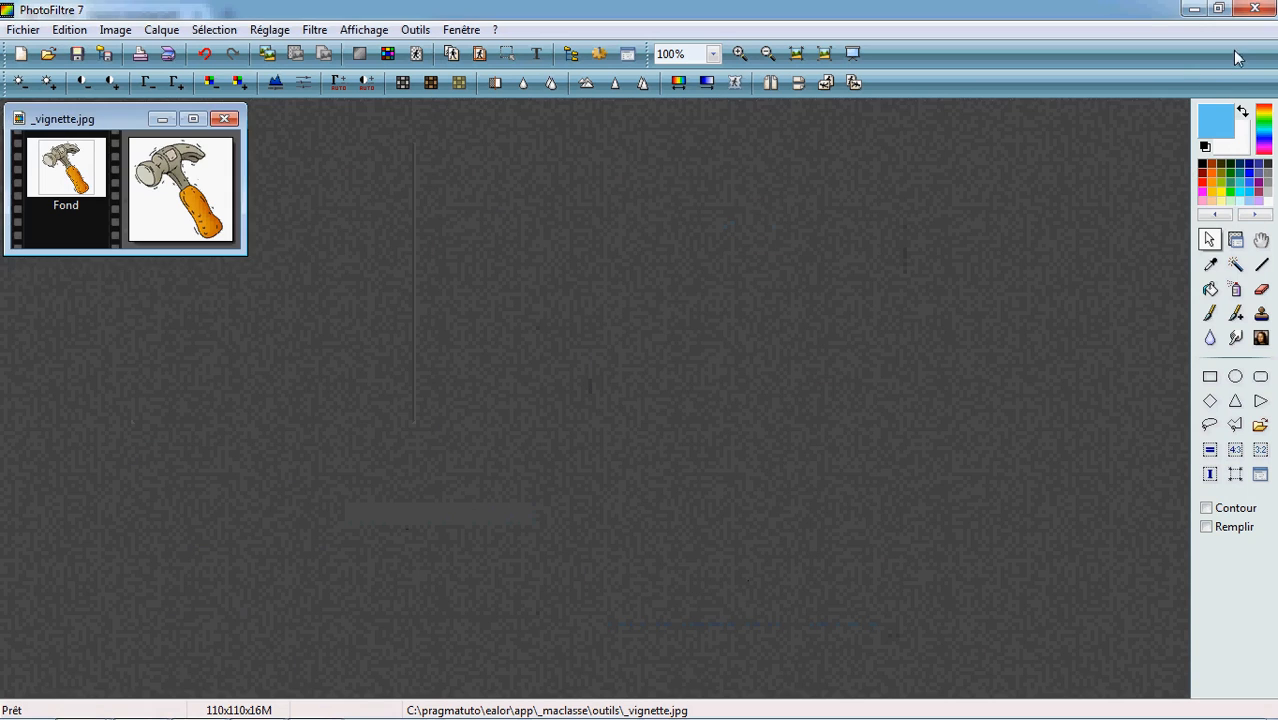
# Close PhotoFiltre, saving _vignette.jpg as a standard JPEG at compression 90
pyautogui.click(1254, 8)
pyautogui.click(576, 424)
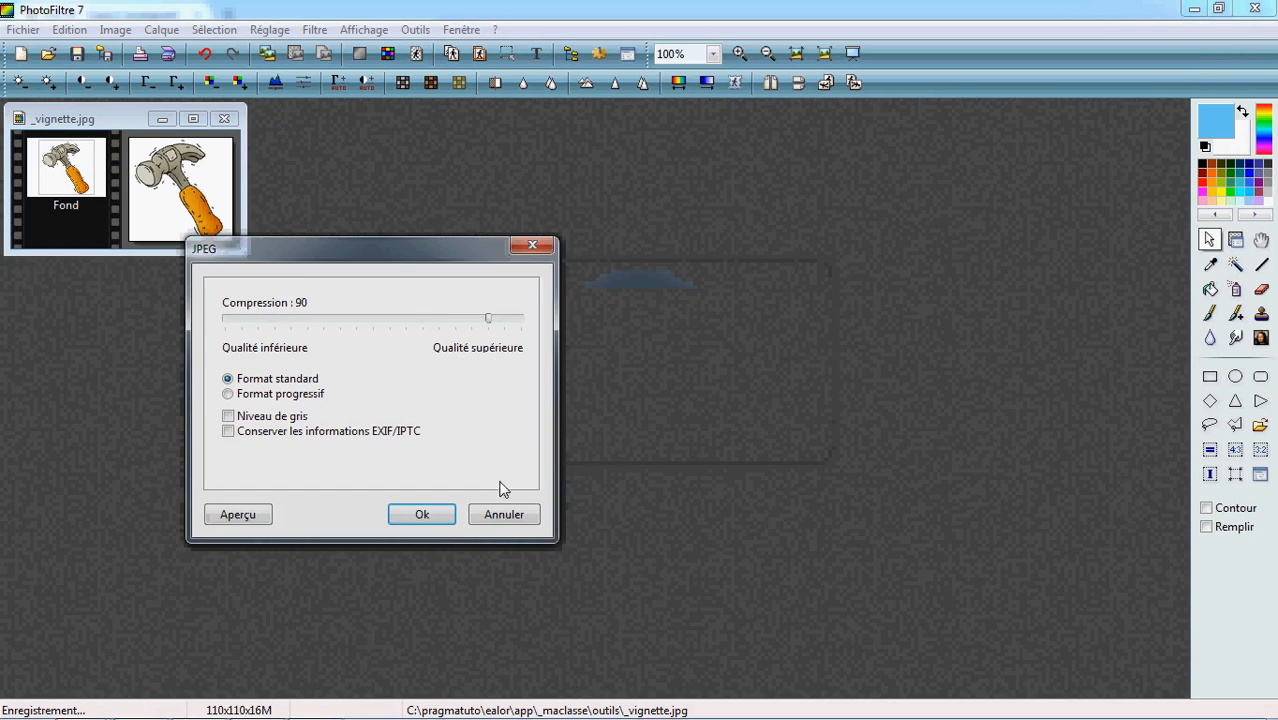
pyautogui.click(502, 514)
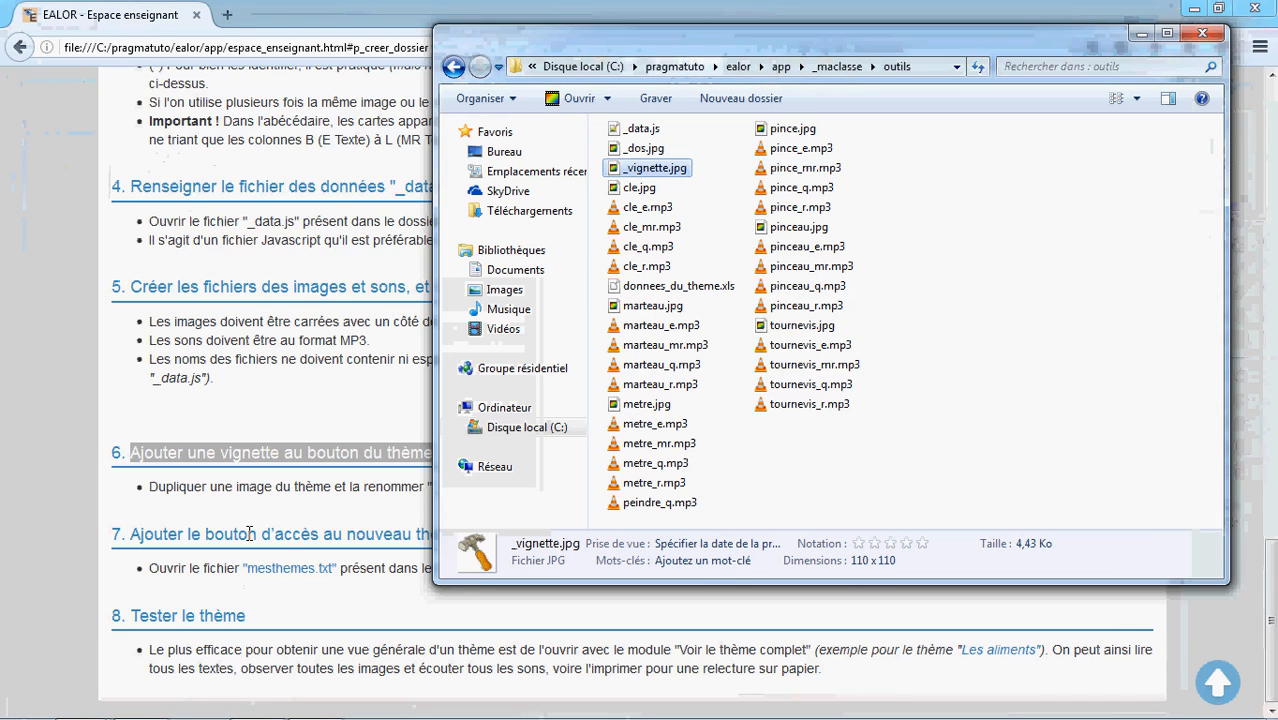
# Highlight the tutorial's section 7 heading about adding the access button to the new theme
pyautogui.click(265, 520)
pyautogui.moveTo(467, 536); pyautogui.dragTo(129, 541)
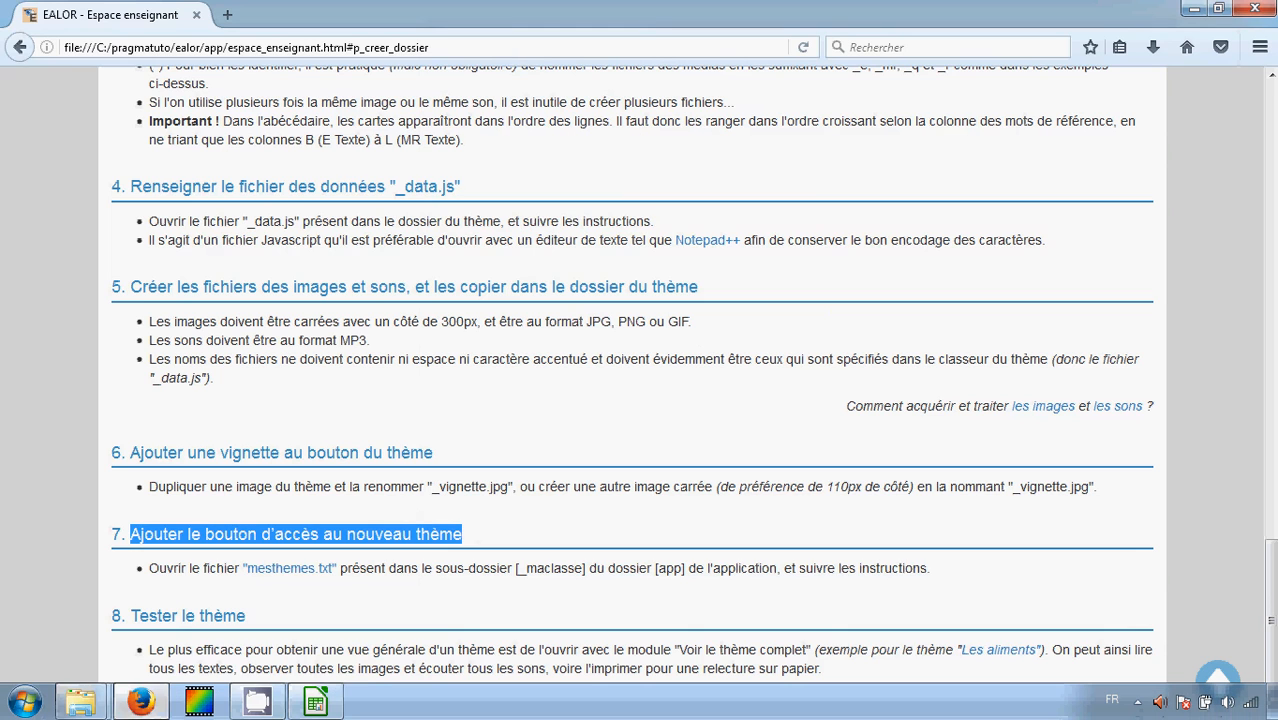
# Switch to the outils folder window and go up to the _maclasse folder
pyautogui.click(80, 703)
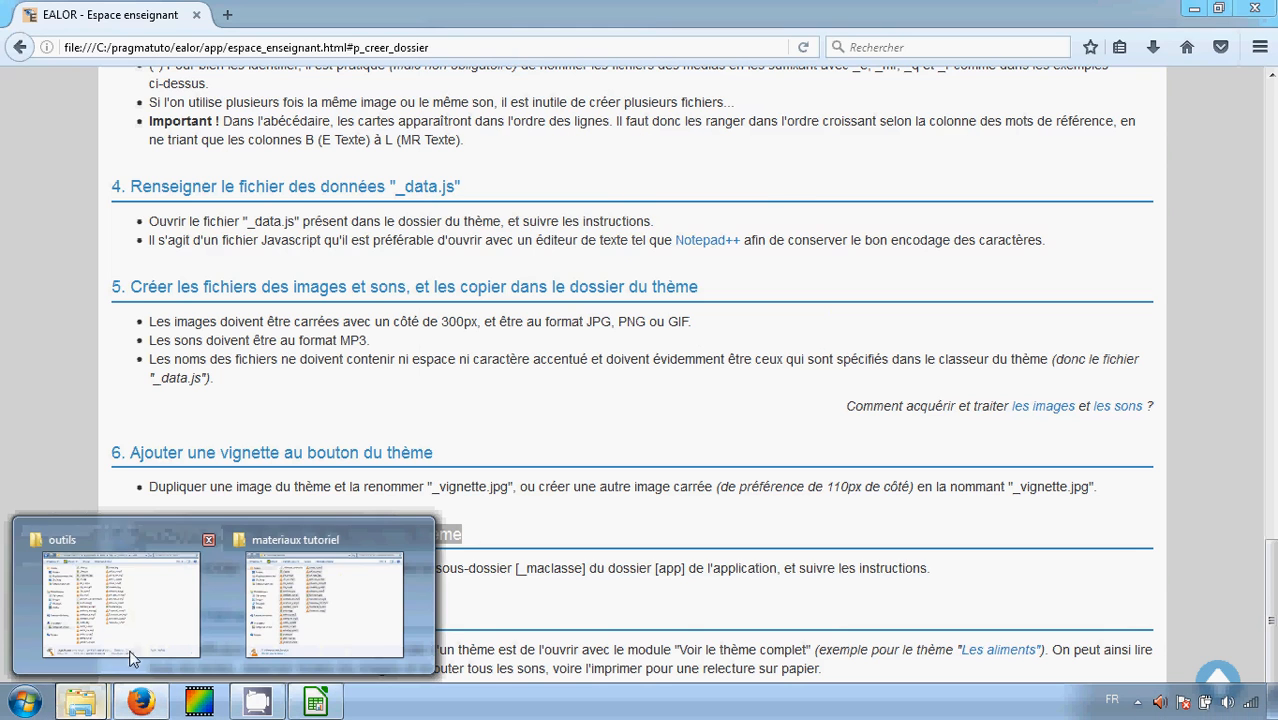
pyautogui.click(115, 595)
pyautogui.click(838, 66)
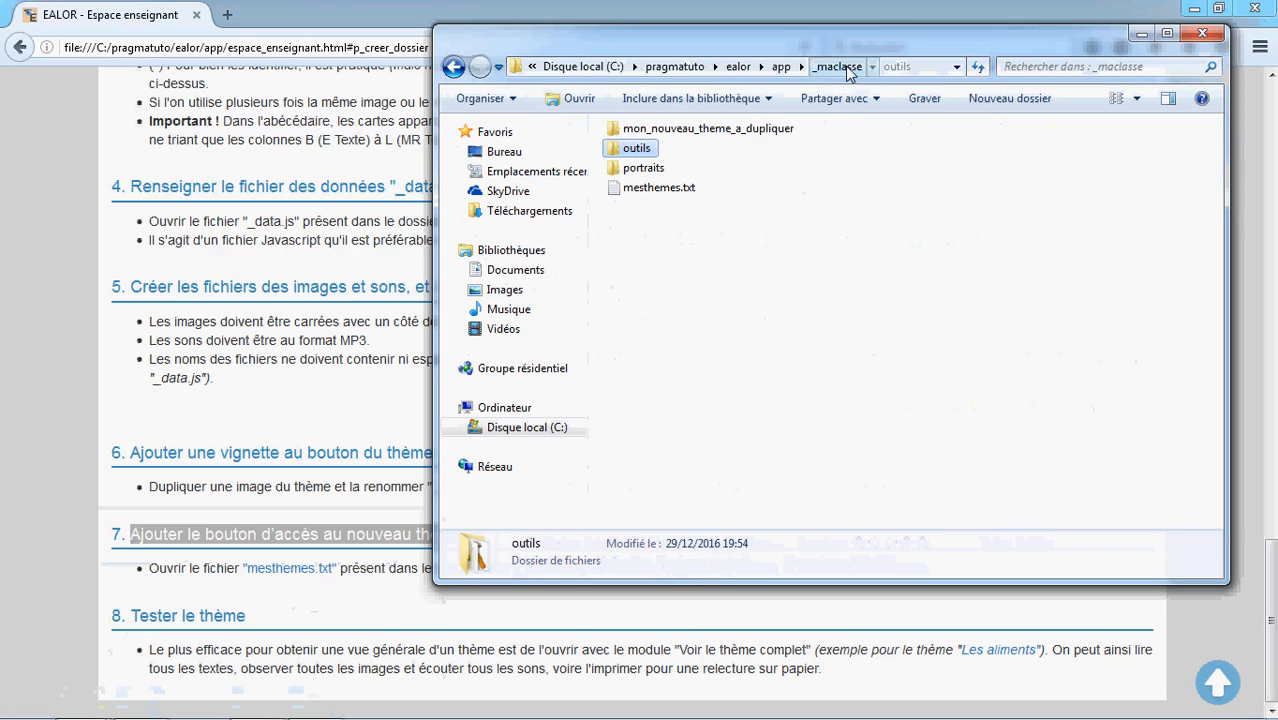
# Add the line "Les outils du bricoleur ; outils" to mesthemes.txt in the _maclasse folder and save the file
pyautogui.doubleClick(660, 188)
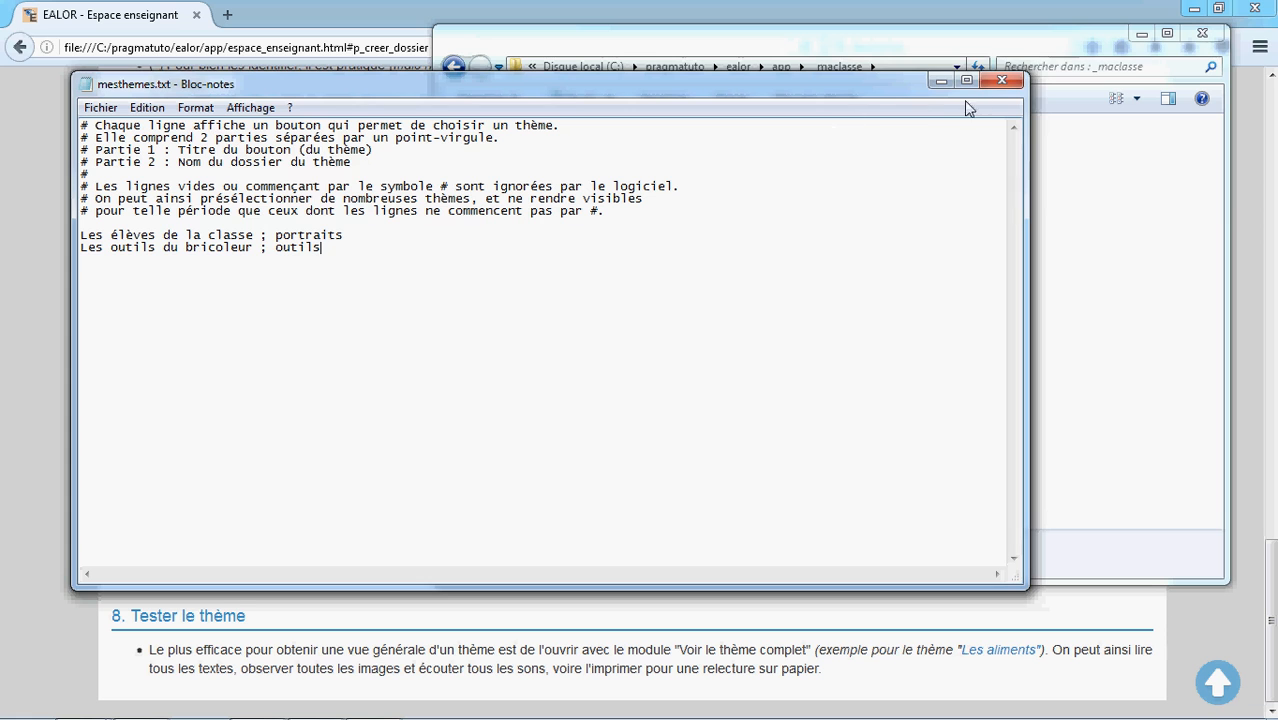
pyautogui.click(1001, 80)
pyautogui.click(555, 381)
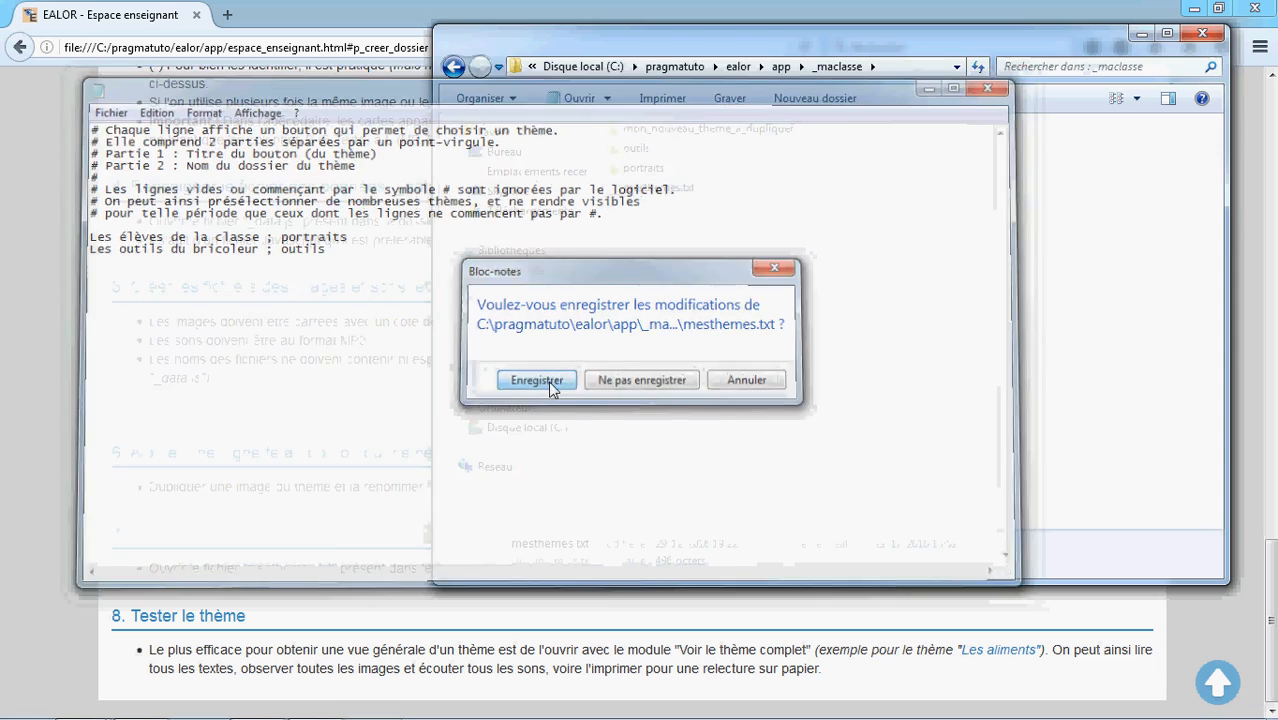
# Highlight the tutorial's section 8 heading about testing the theme and return to the top of the page
pyautogui.click(372, 511)
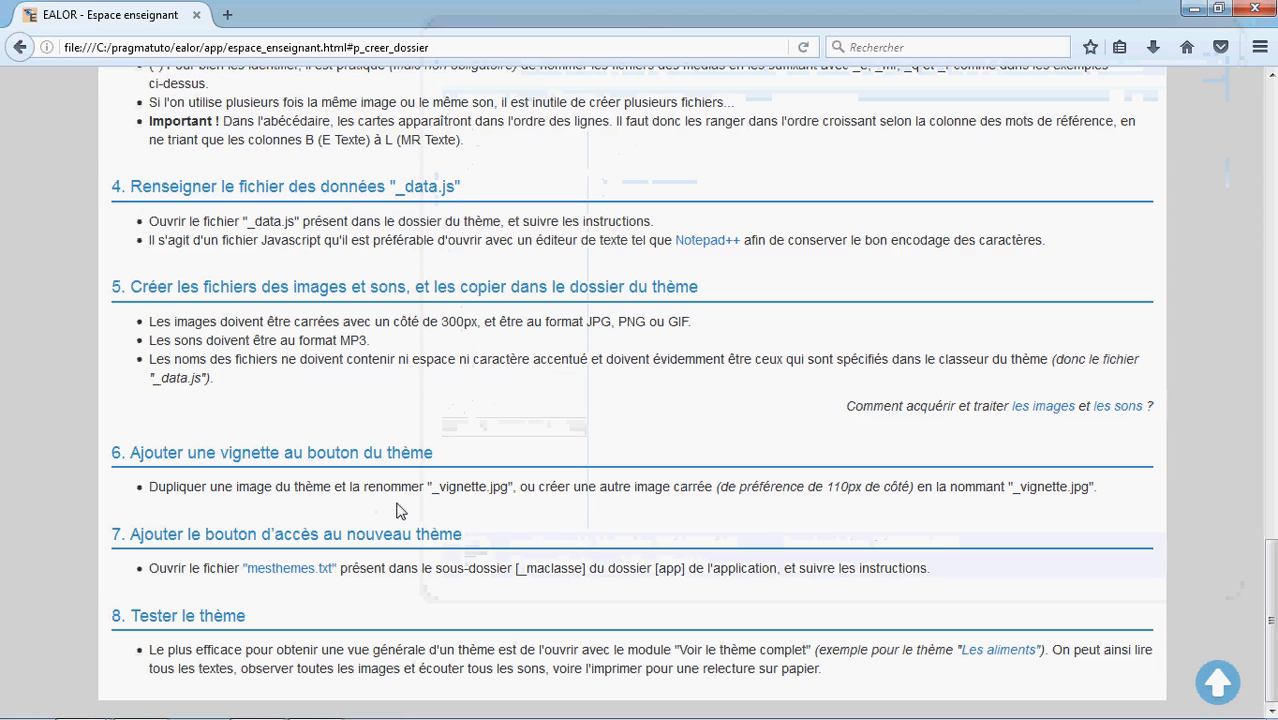
pyautogui.moveTo(245, 616); pyautogui.dragTo(133, 610)
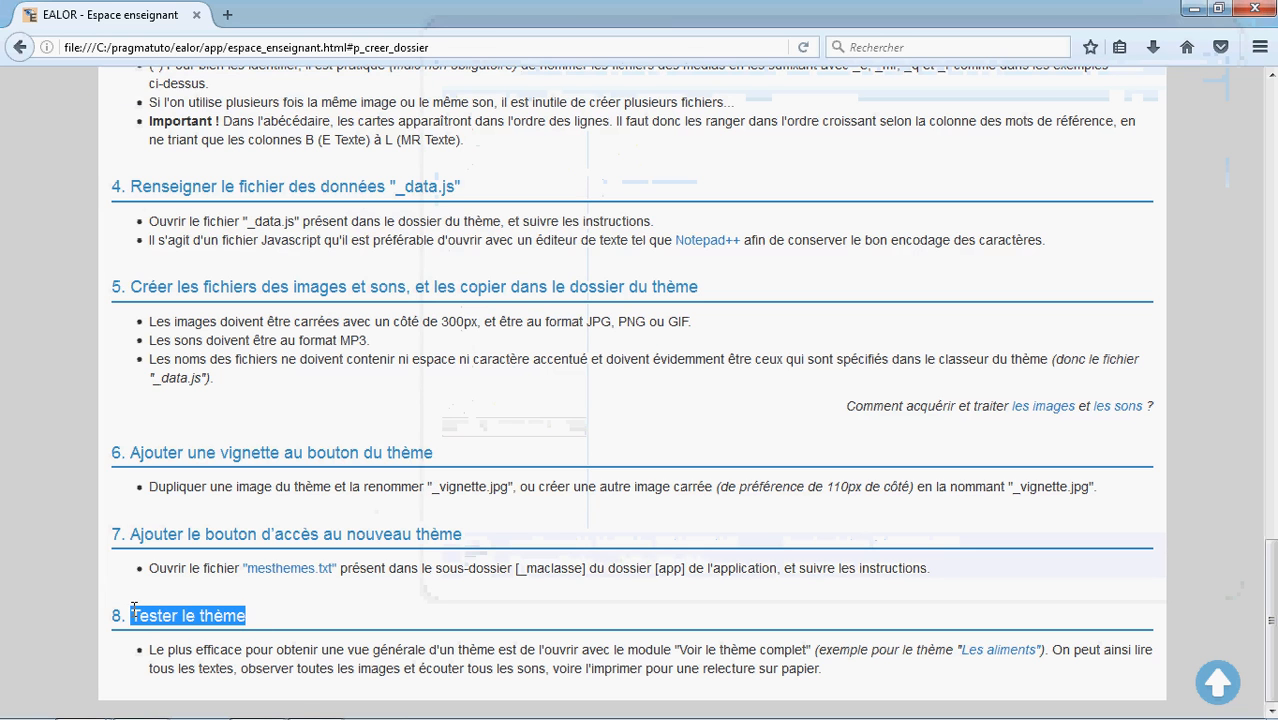
pyautogui.click(1218, 690)
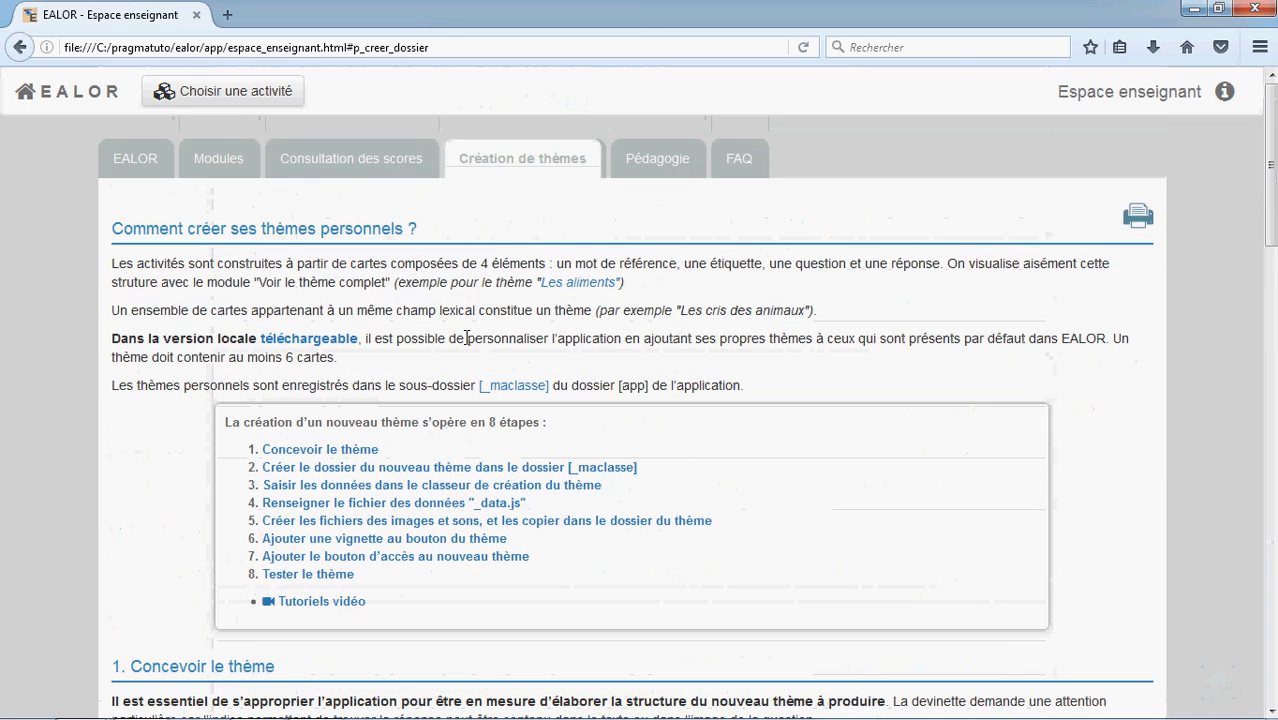
# Open the "Les outils du bricoleur" theme from Mes thèmes and launch the "Voir le thème complet" activity
pyautogui.click(255, 93)
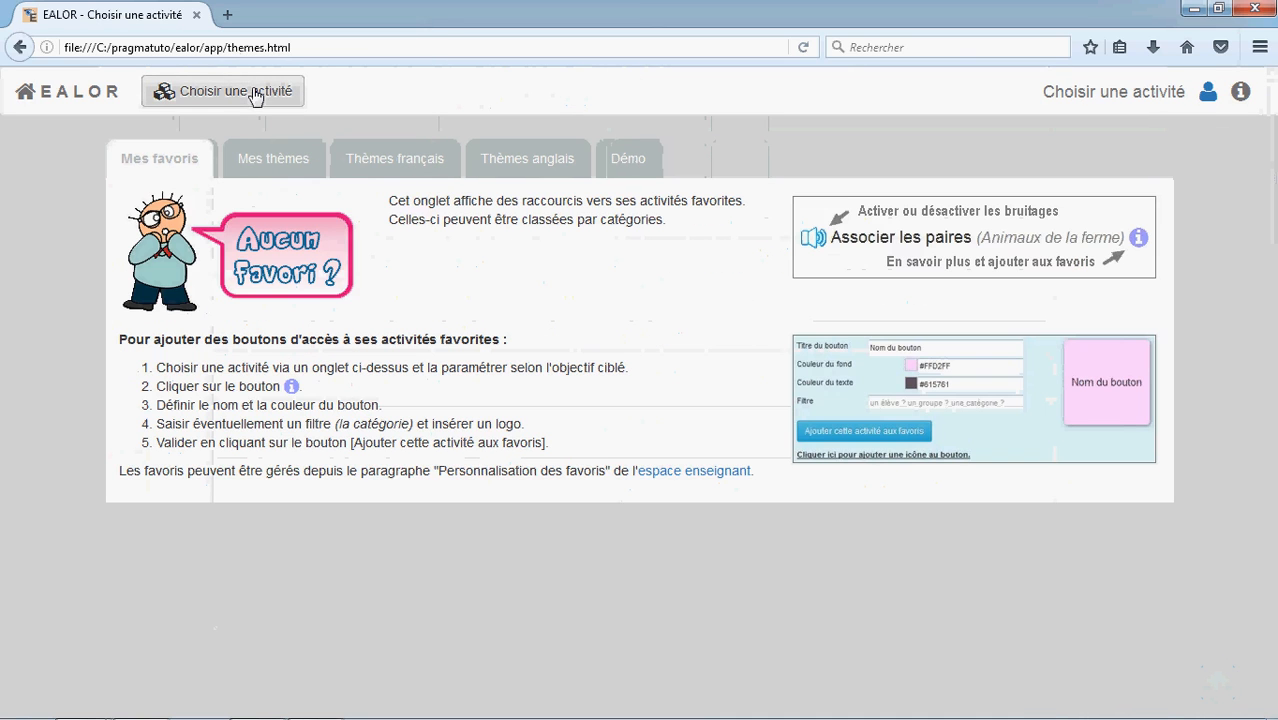
pyautogui.click(266, 162)
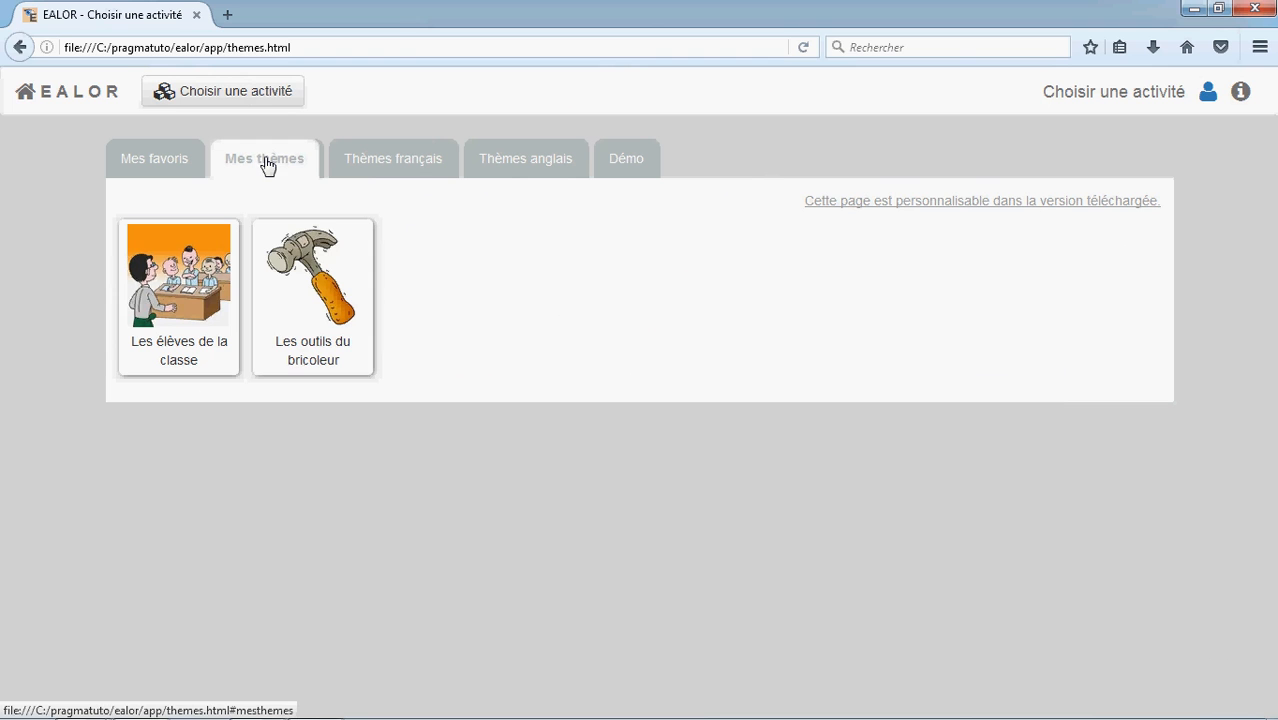
pyautogui.click(297, 290)
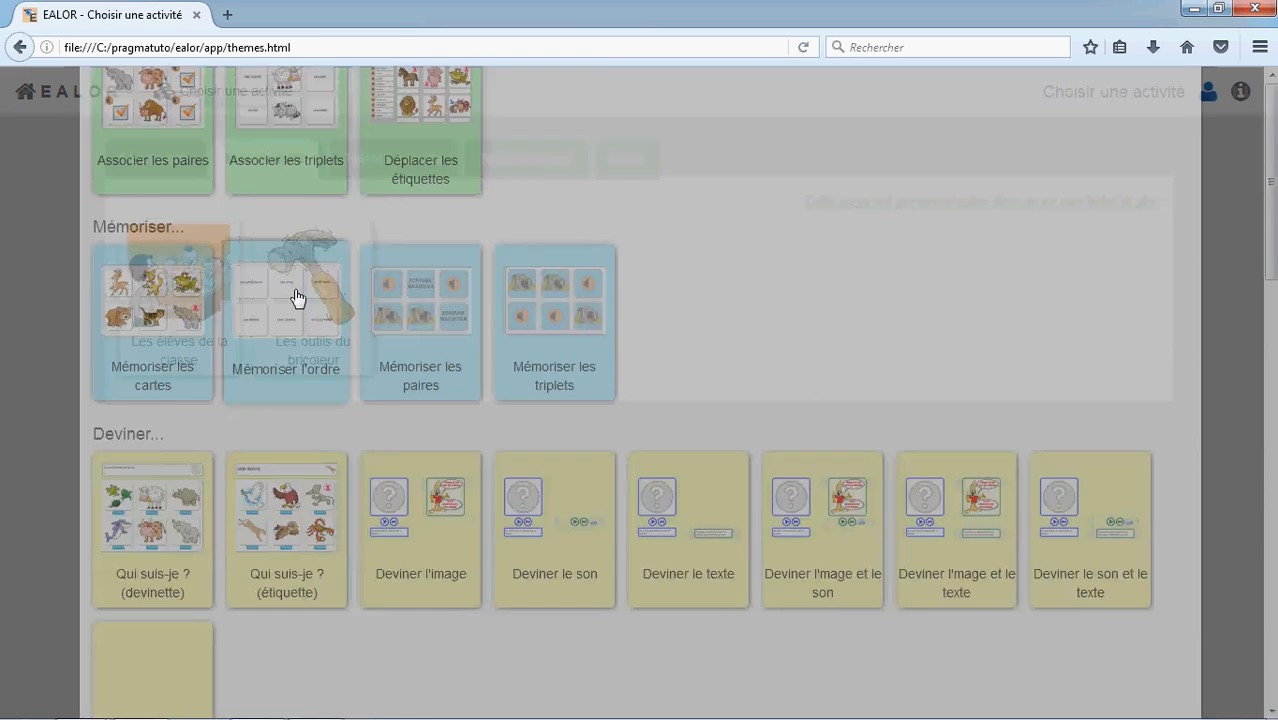
pyautogui.scroll(-3, 845, 331)
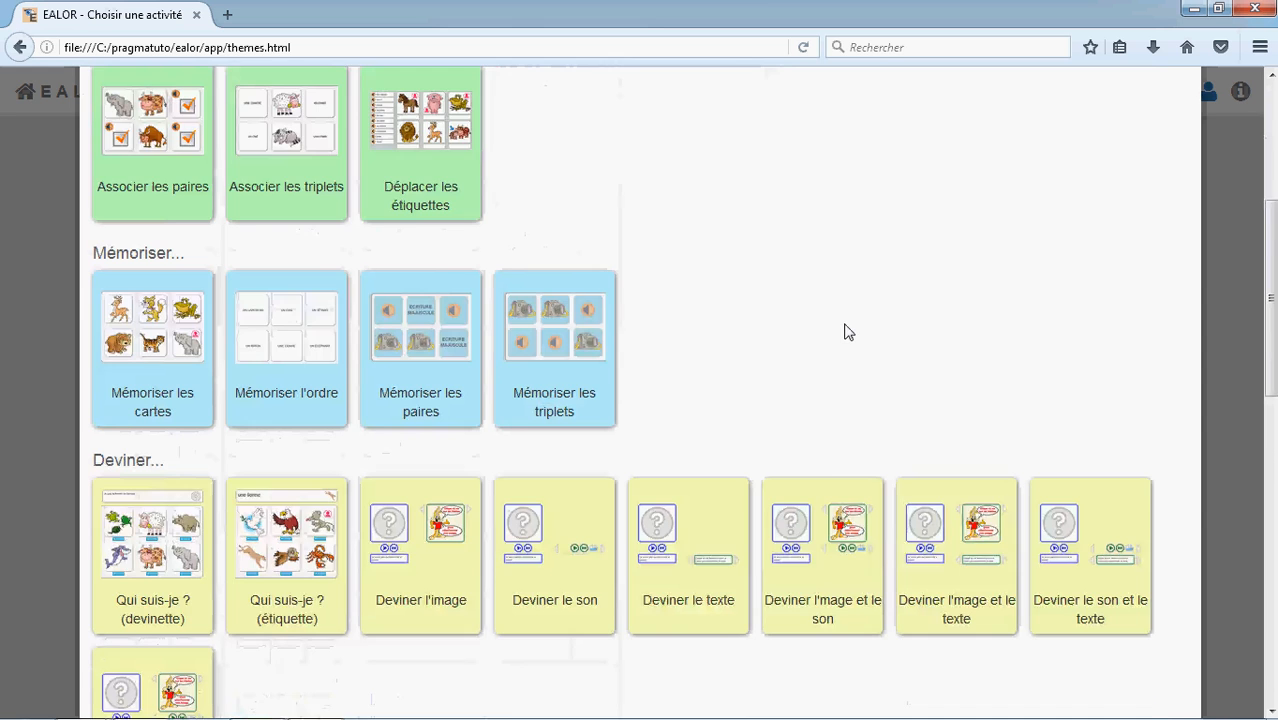
pyautogui.scroll(-10, 845, 331)
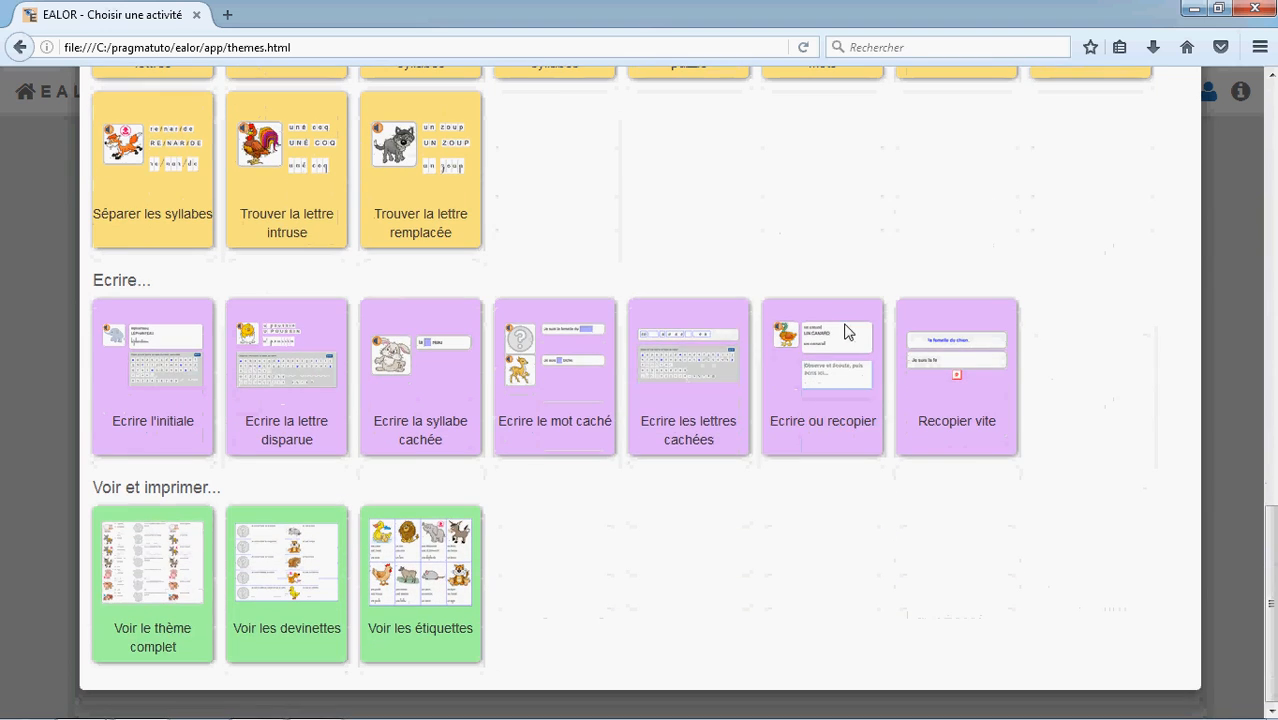
pyautogui.click(141, 575)
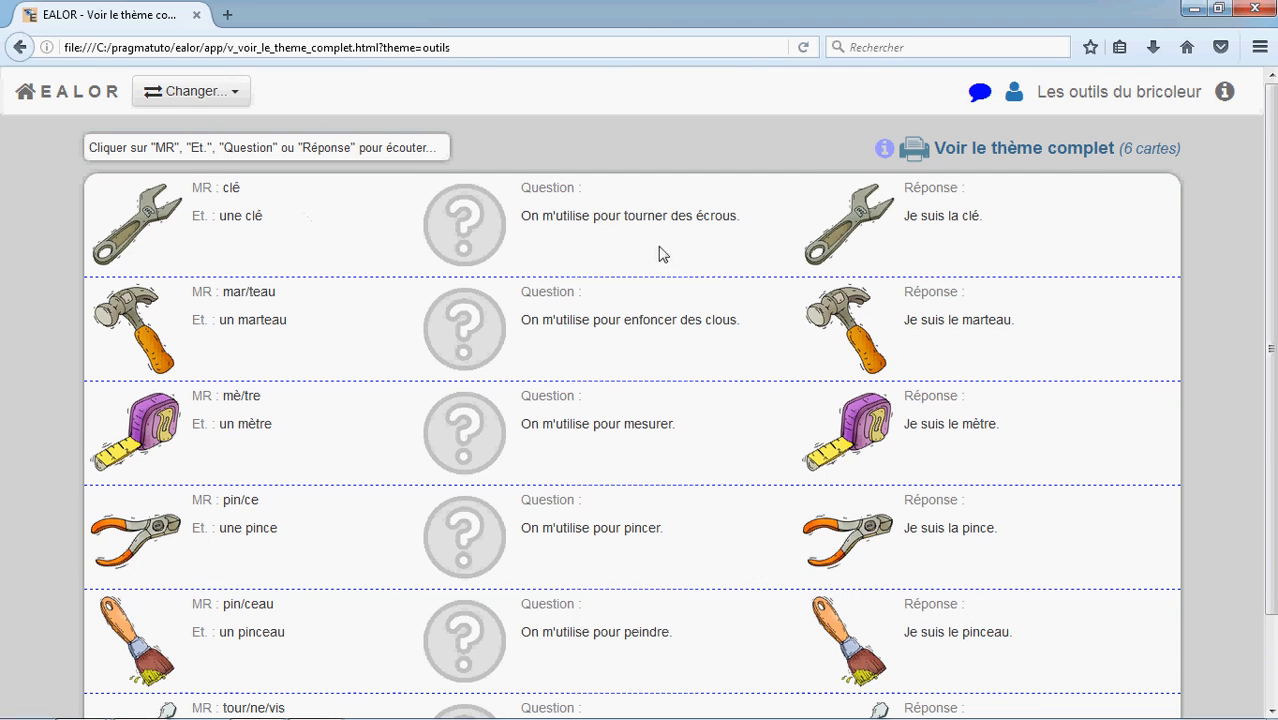
# Review all the cards of the full theme view, checking words, questions and answers
pyautogui.scroll(-2, 659, 254)
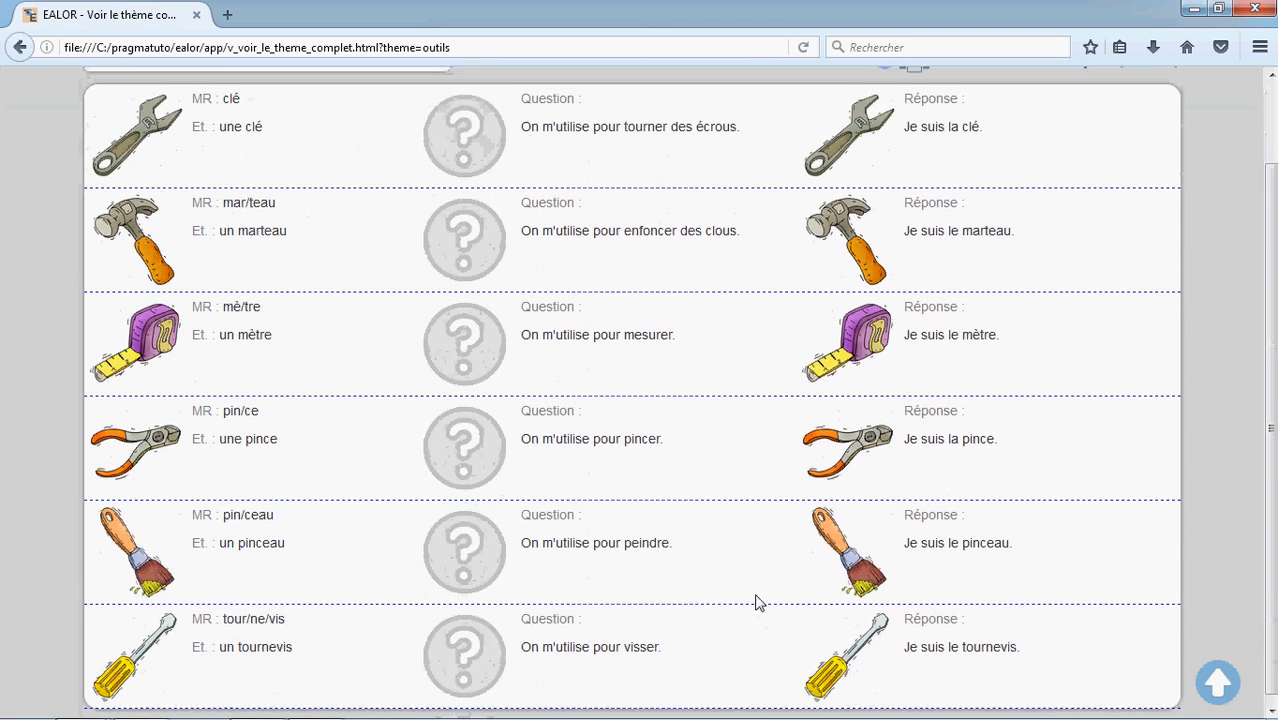
pyautogui.scroll(2, 760, 590)
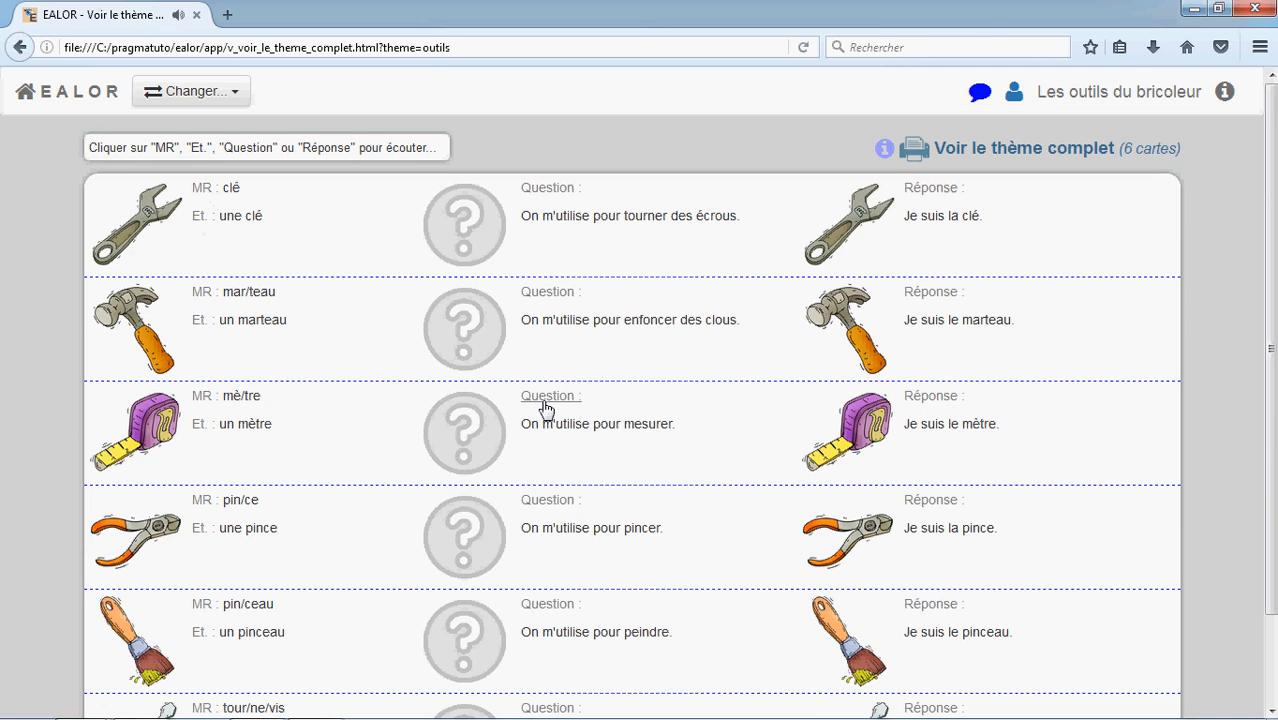
pyautogui.scroll(-2, 362, 371)
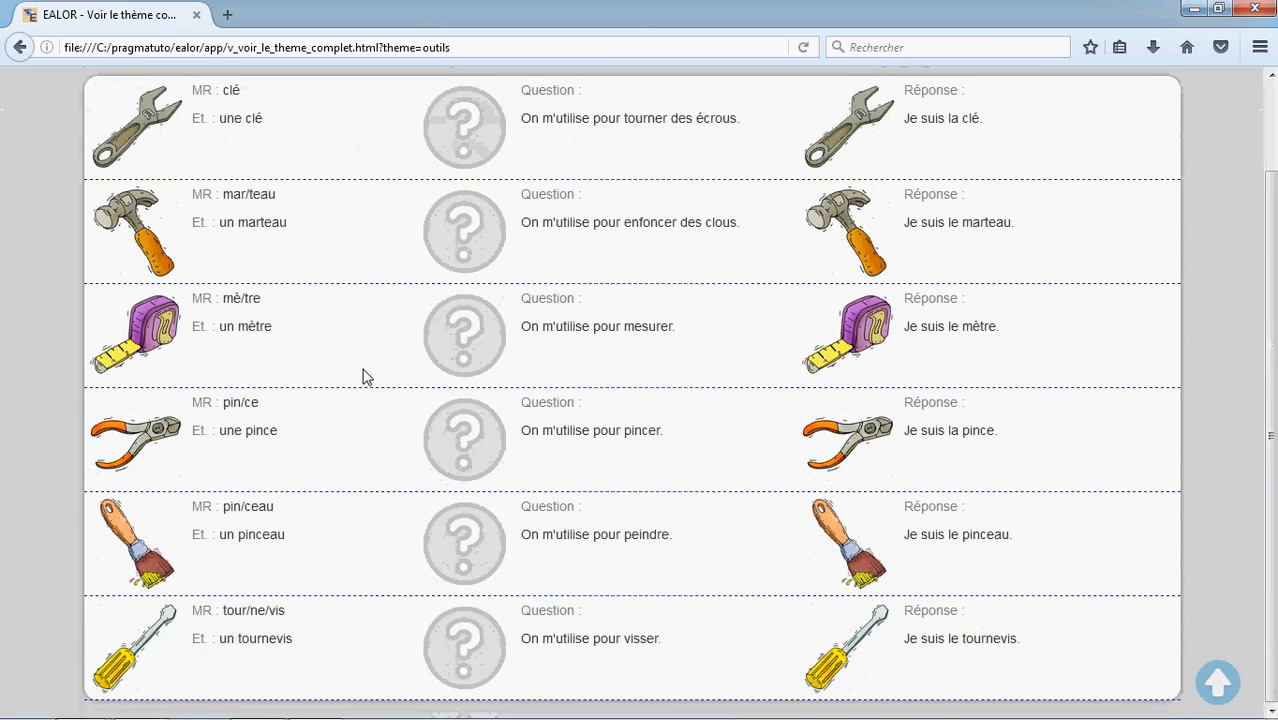
pyautogui.scroll(1, 363, 376)
pyautogui.scroll(1, 363, 376)
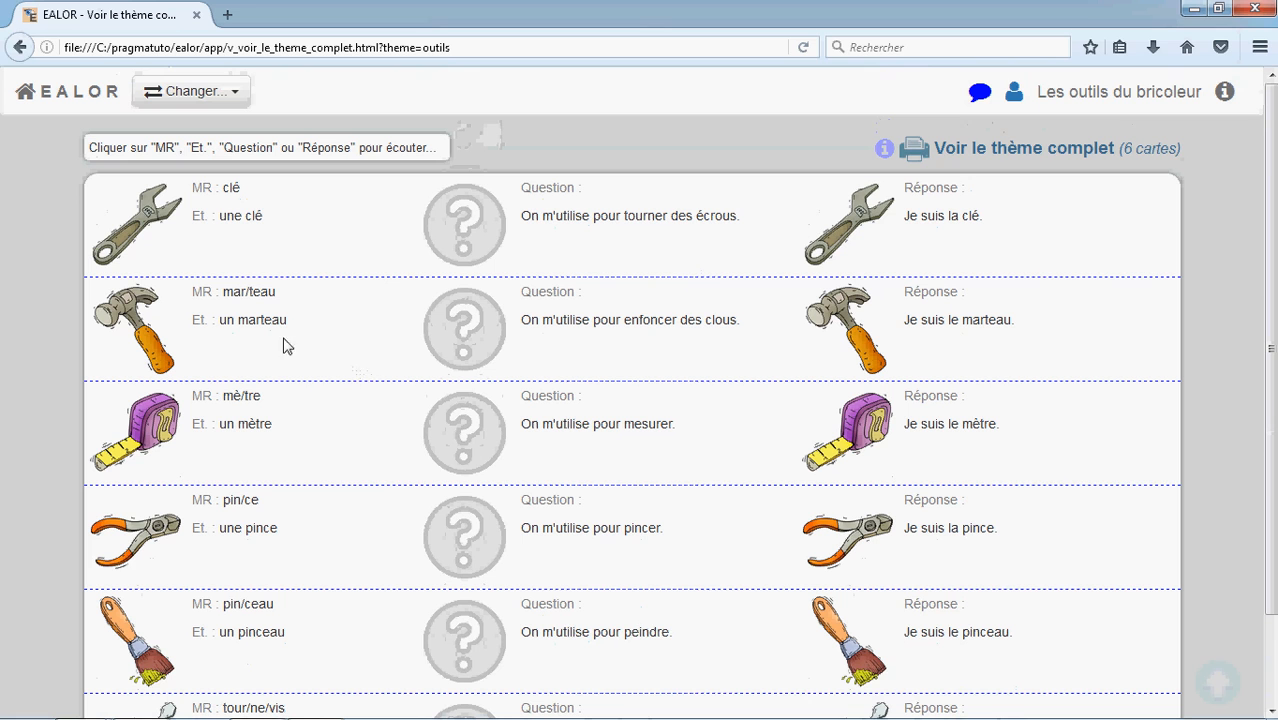
# Switch module to the "Assembler les syllabes" activity and start a one-player game with 6 cards
pyautogui.click(192, 98)
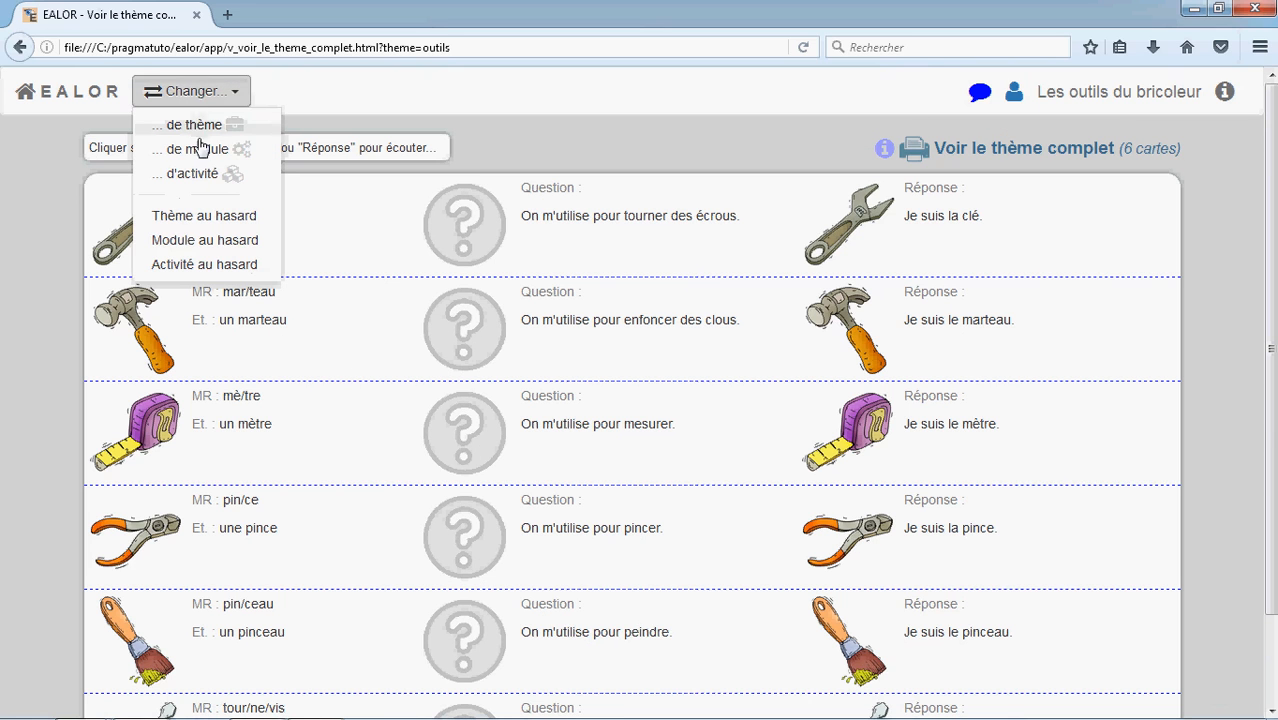
pyautogui.click(198, 149)
pyautogui.scroll(-10, 725, 436)
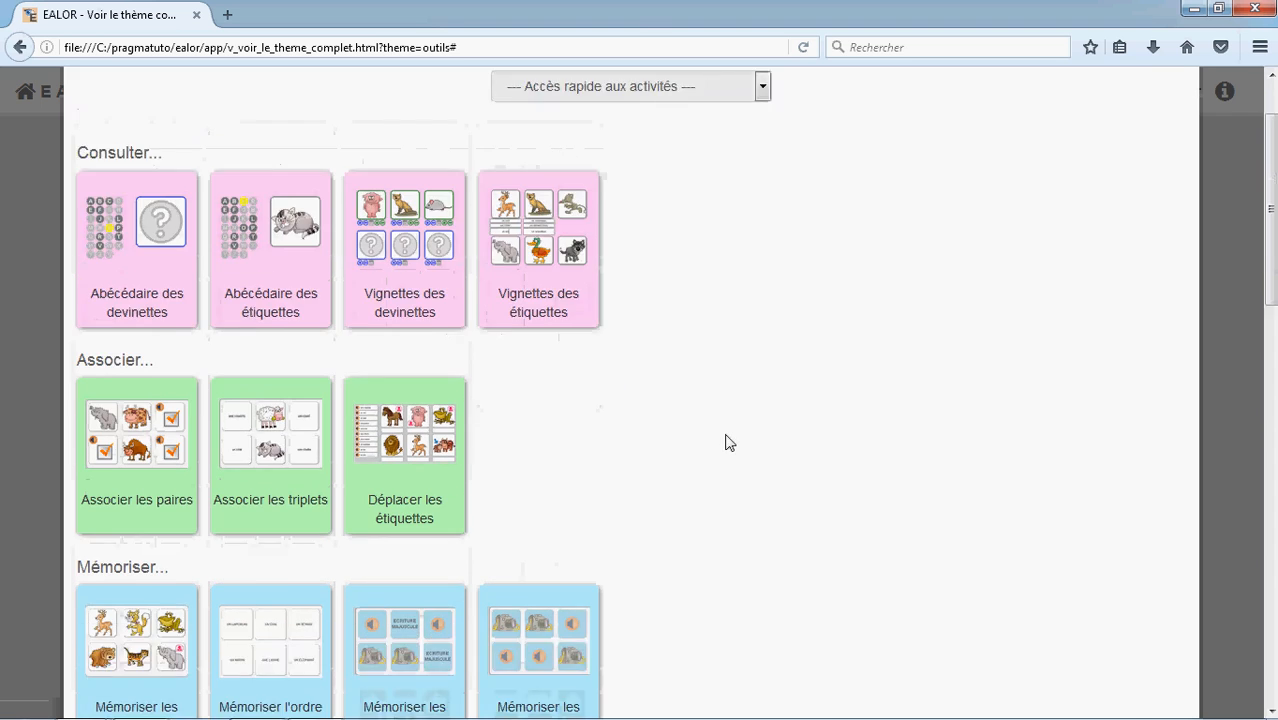
pyautogui.scroll(-2, 737, 458)
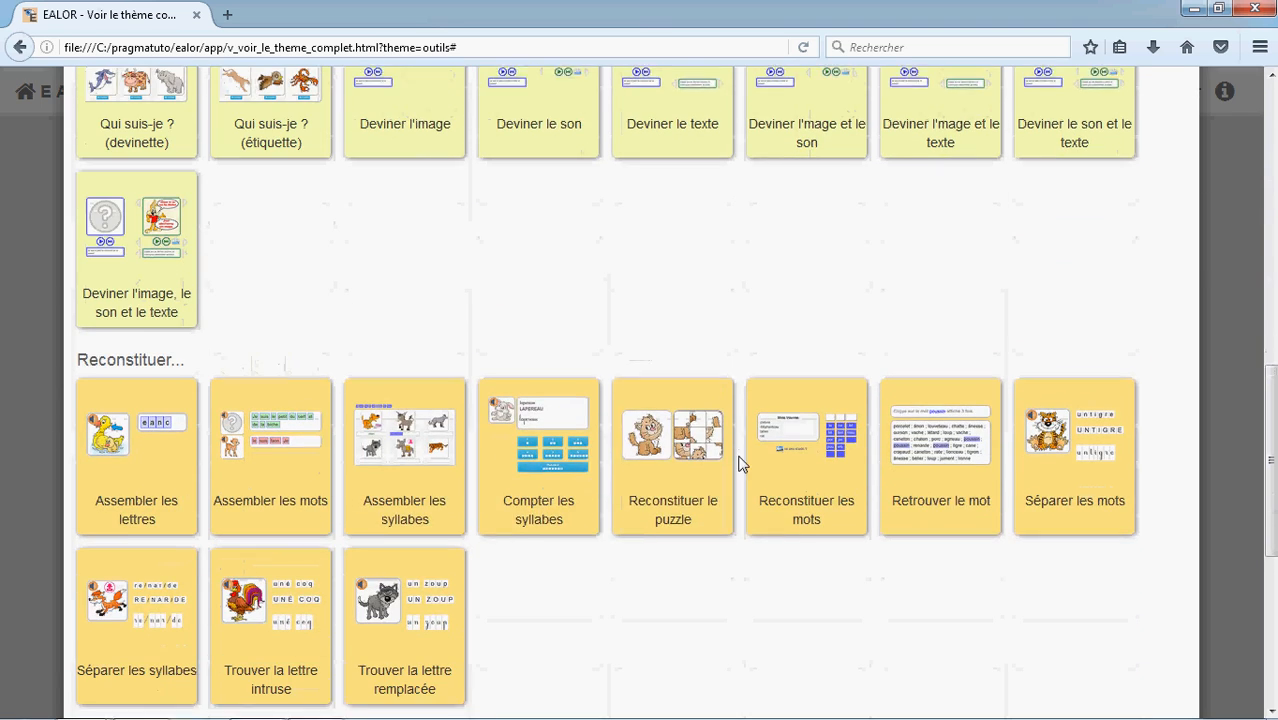
pyautogui.click(430, 494)
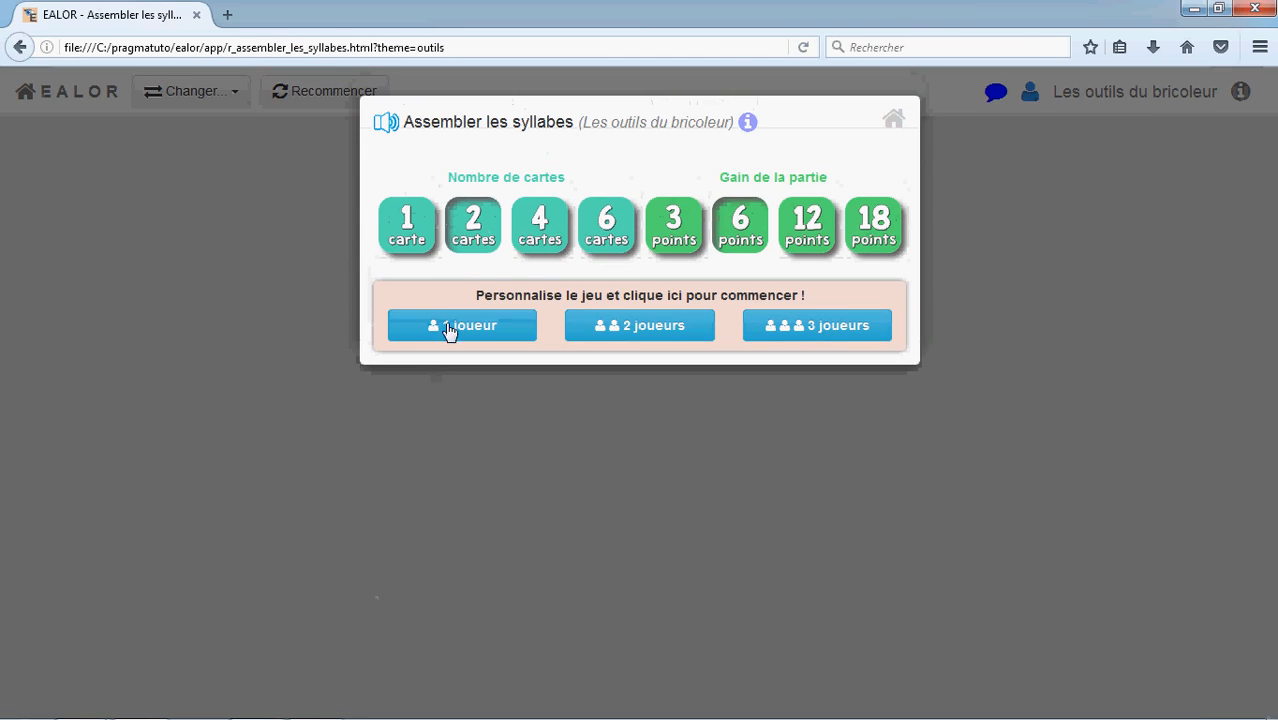
pyautogui.click(613, 243)
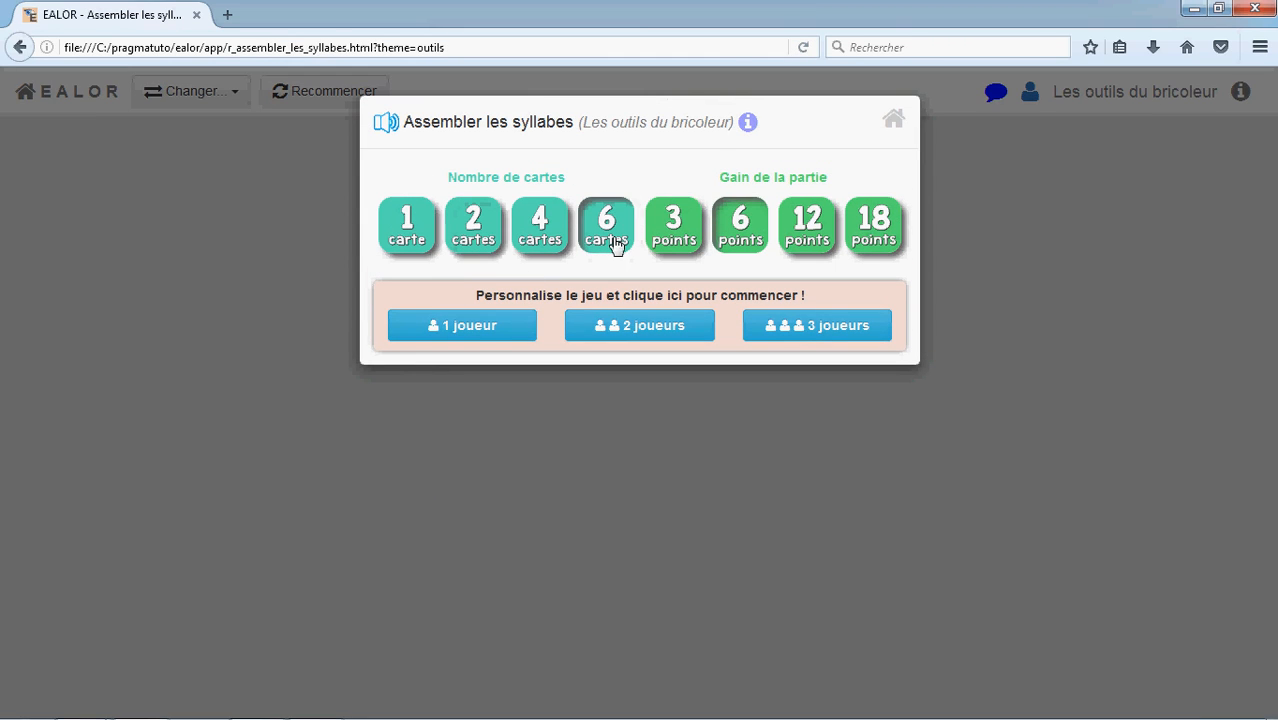
pyautogui.click(474, 334)
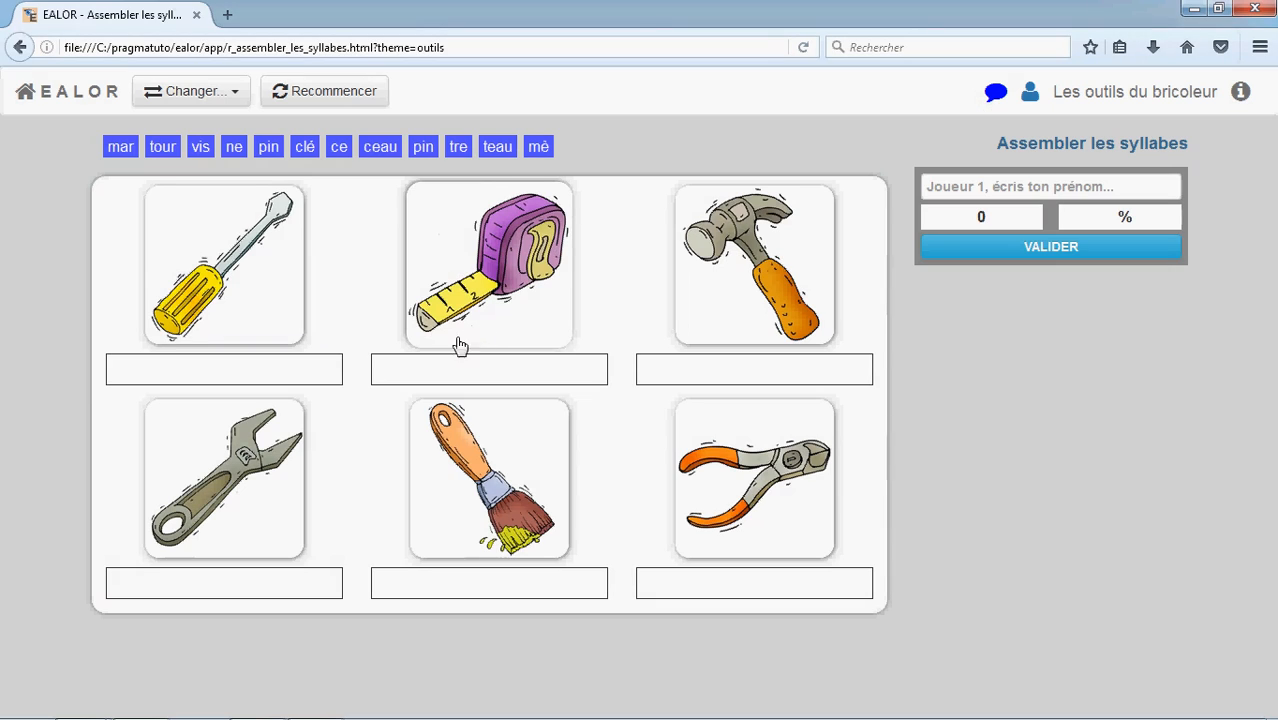
# Play the activity by placing syllables to form marteau, mètre, clé and pinceau under tool pictures, then validate
pyautogui.click(218, 256)
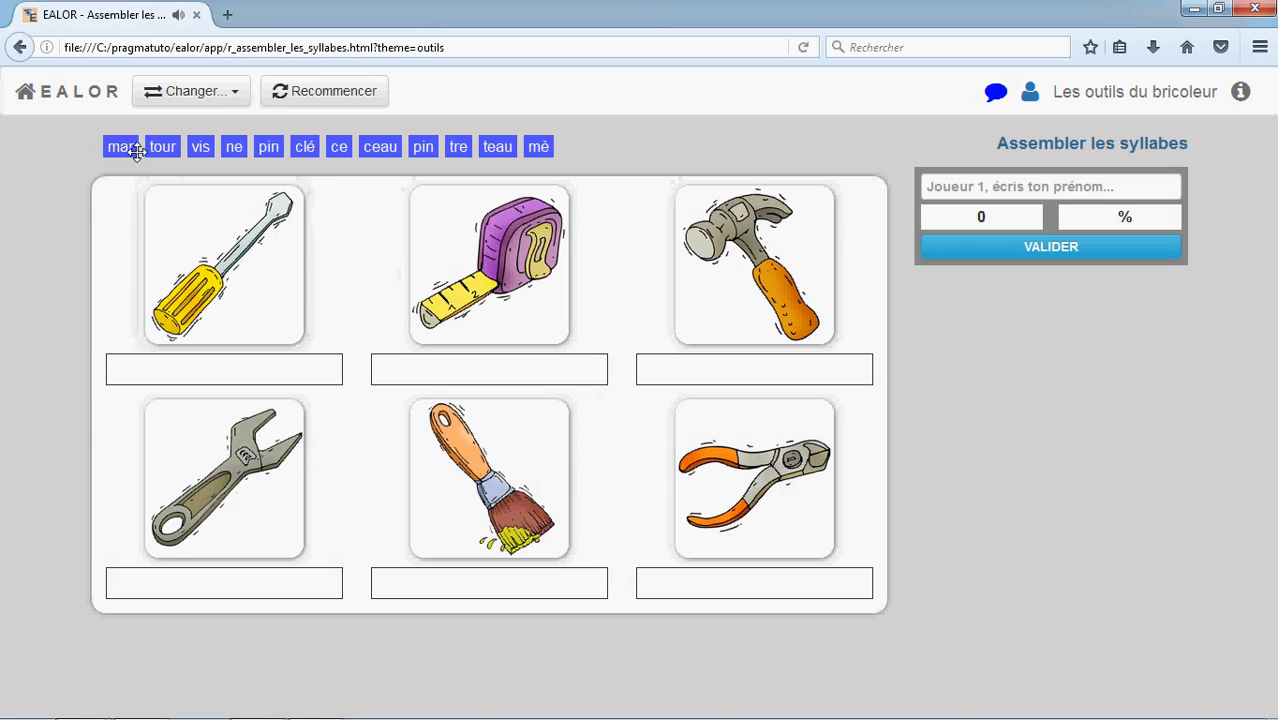
pyautogui.moveTo(120, 146); pyautogui.dragTo(679, 369)
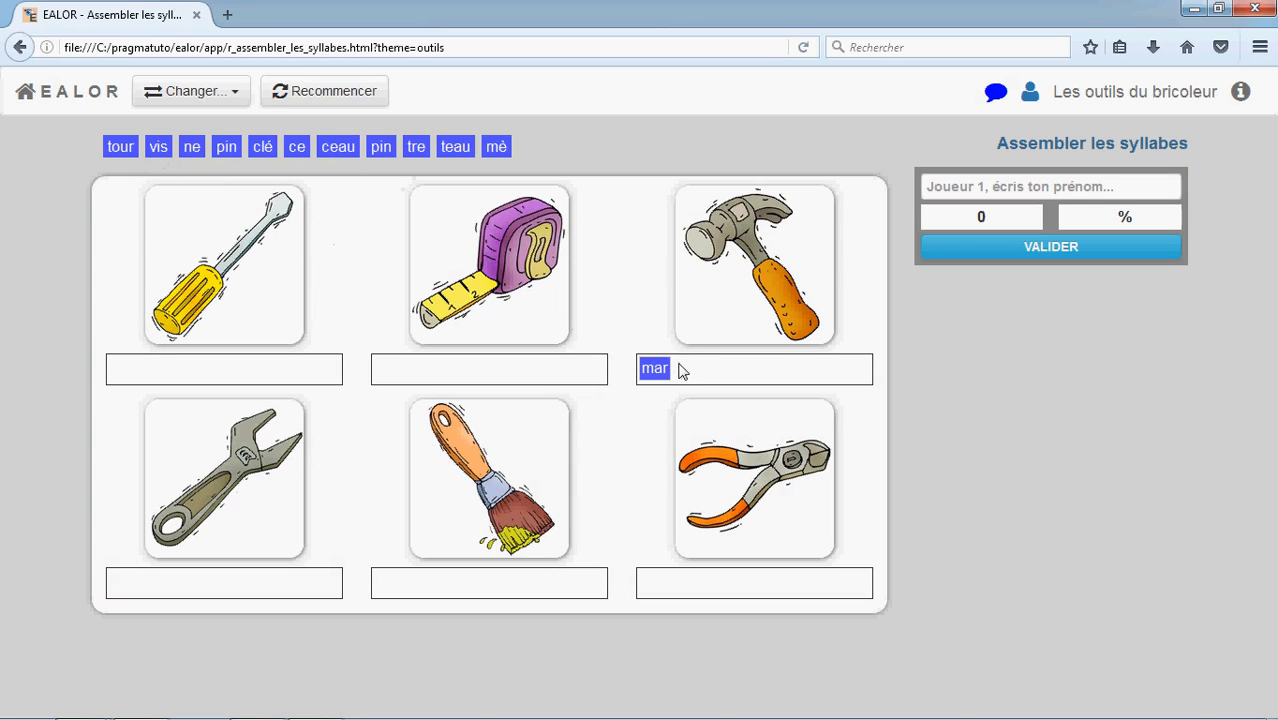
pyautogui.moveTo(456, 148); pyautogui.dragTo(690, 368)
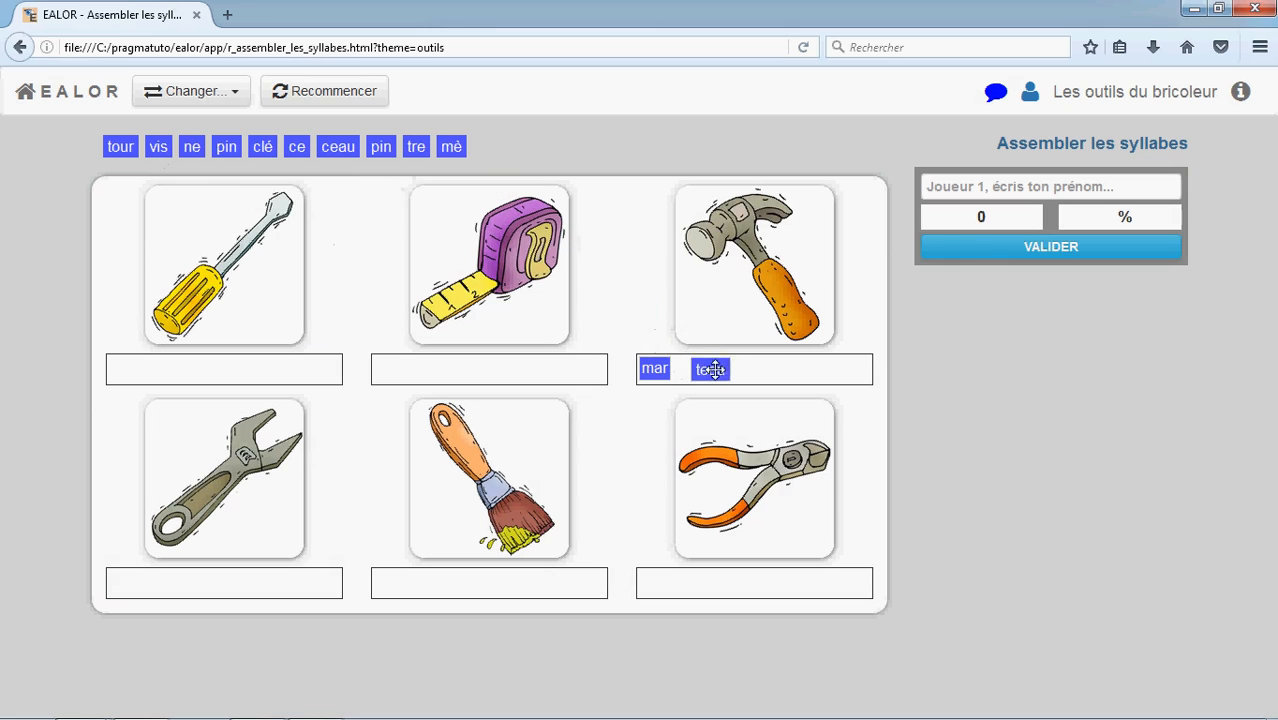
pyautogui.moveTo(413, 150); pyautogui.dragTo(508, 372)
pyautogui.moveTo(427, 150); pyautogui.dragTo(385, 375)
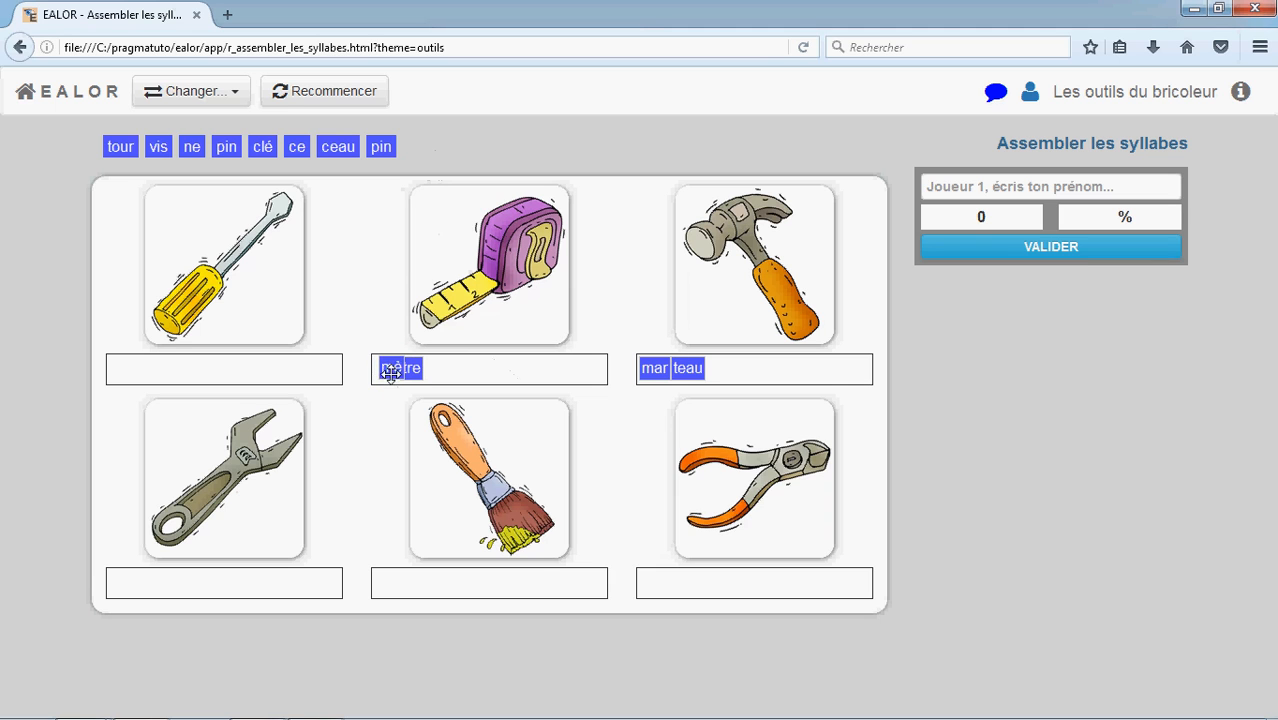
pyautogui.moveTo(261, 147); pyautogui.dragTo(296, 580)
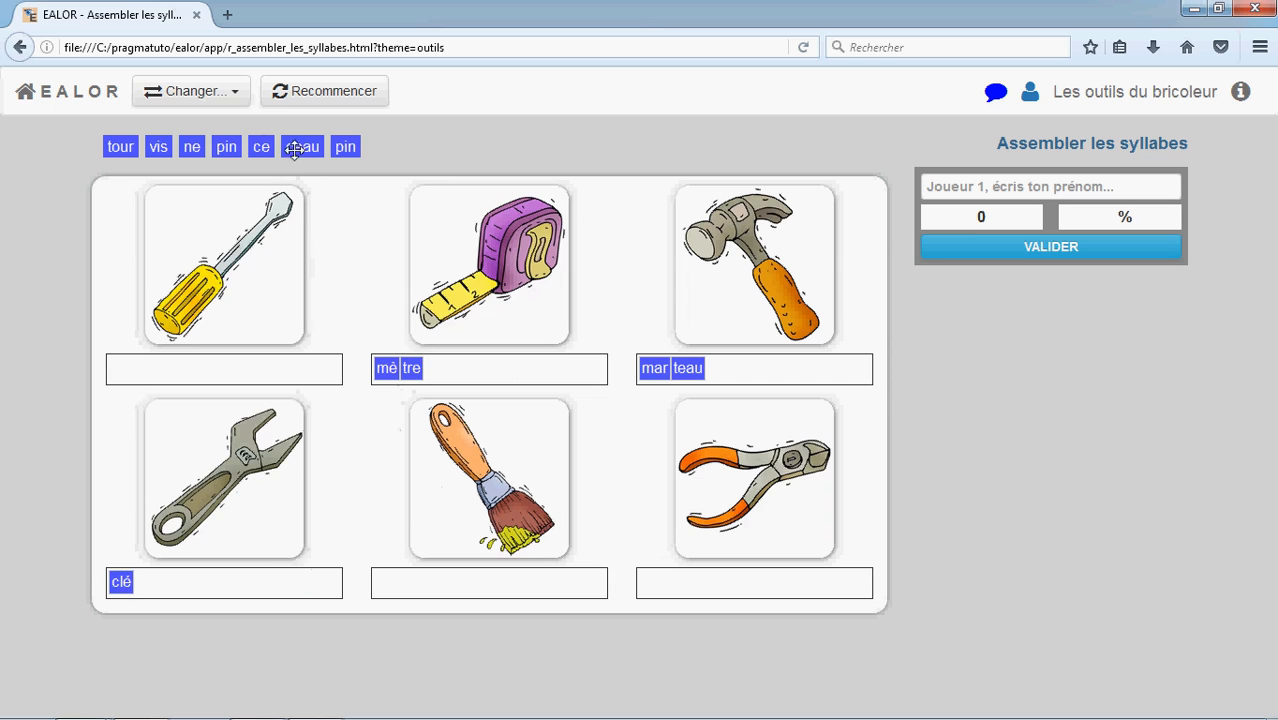
pyautogui.moveTo(300, 148); pyautogui.dragTo(231, 376)
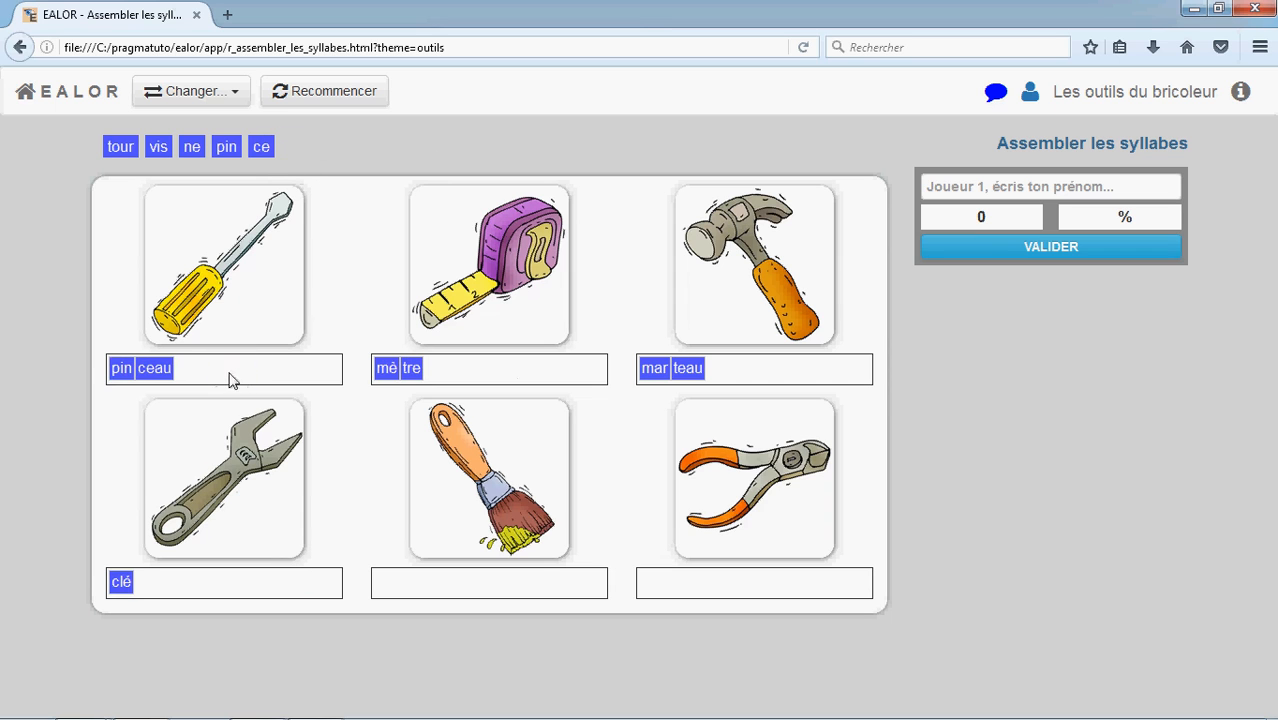
pyautogui.click(1012, 250)
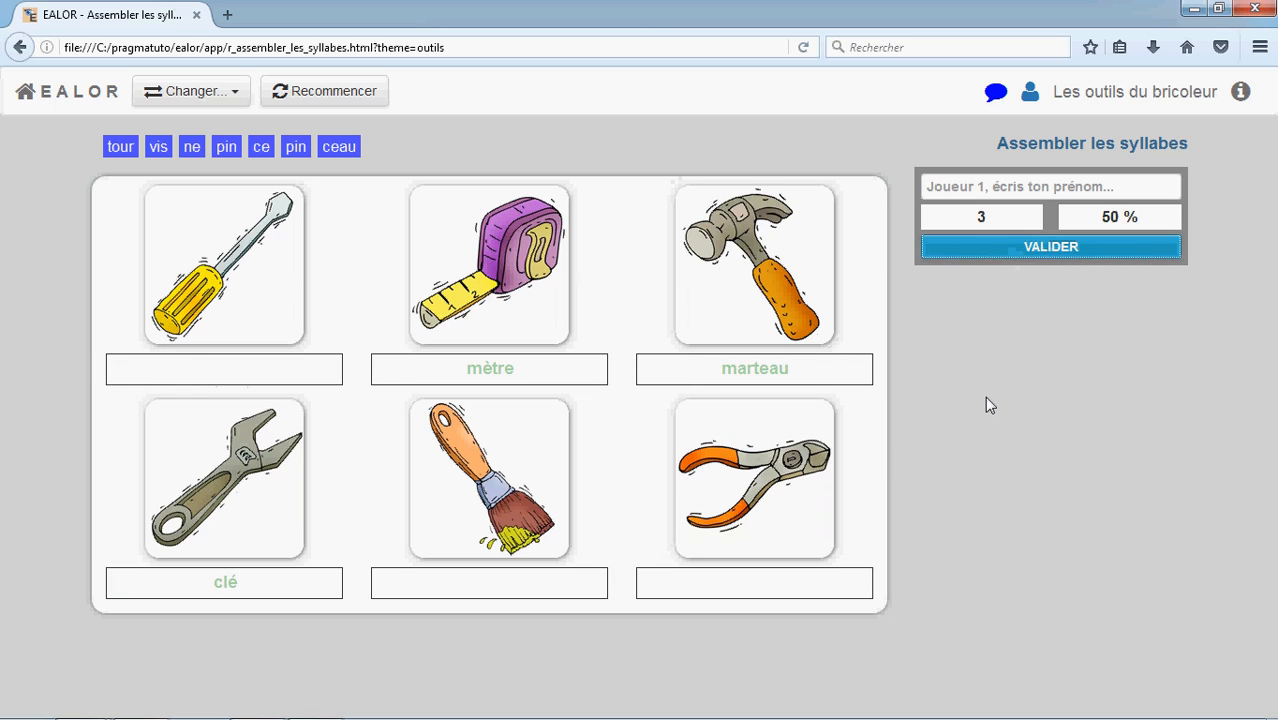